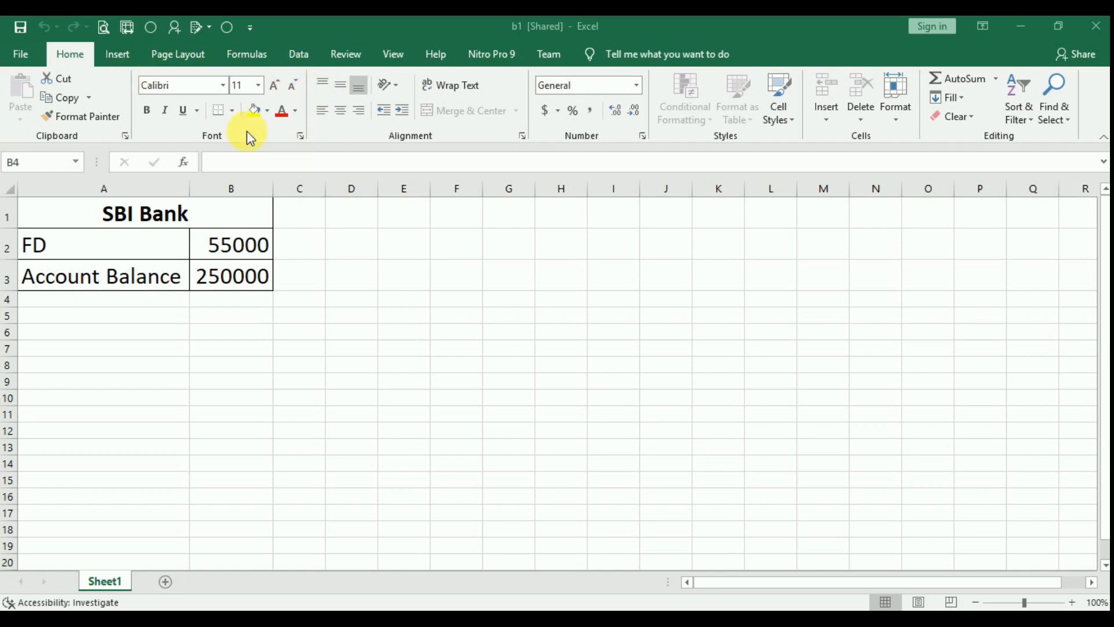
pyautogui.click(300, 243)
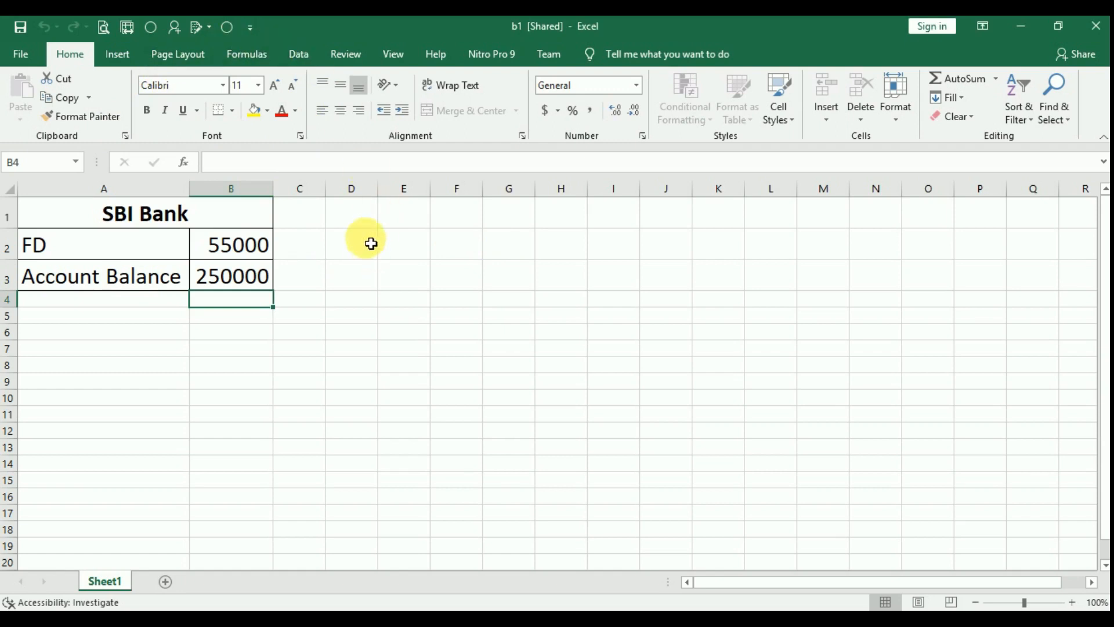
pyautogui.click(360, 226)
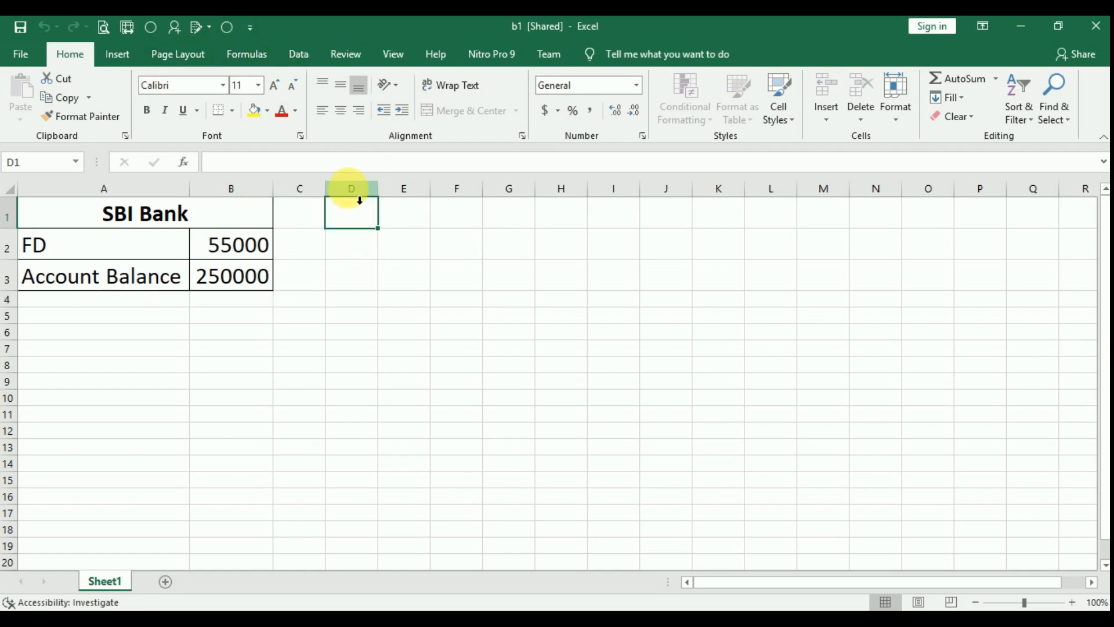
pyautogui.click(351, 58)
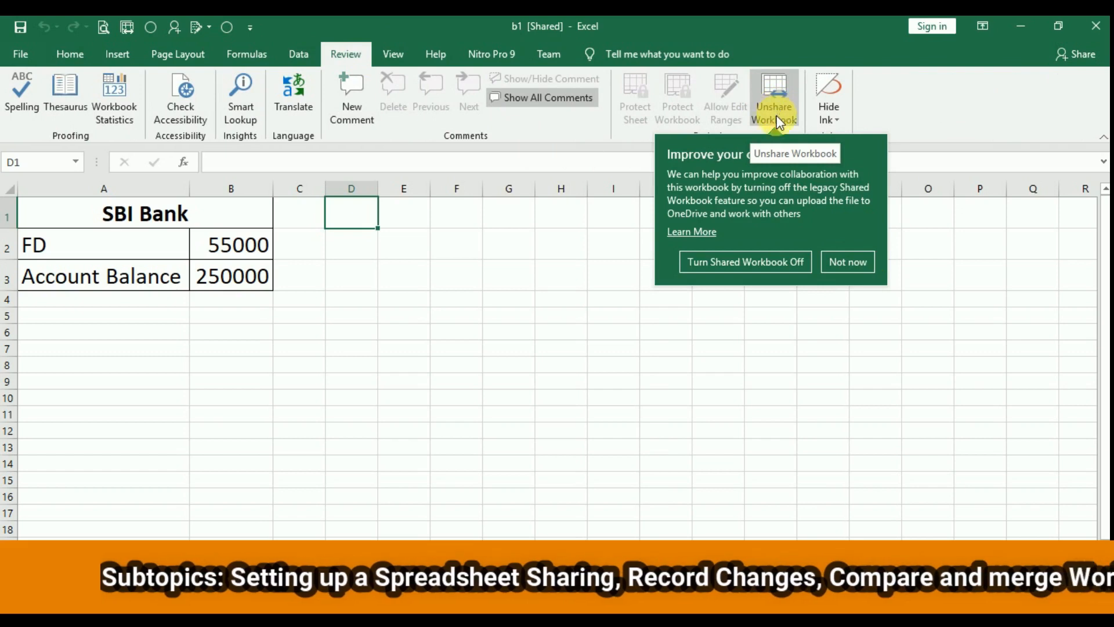
pyautogui.click(527, 243)
pyautogui.click(306, 217)
pyautogui.click(267, 214)
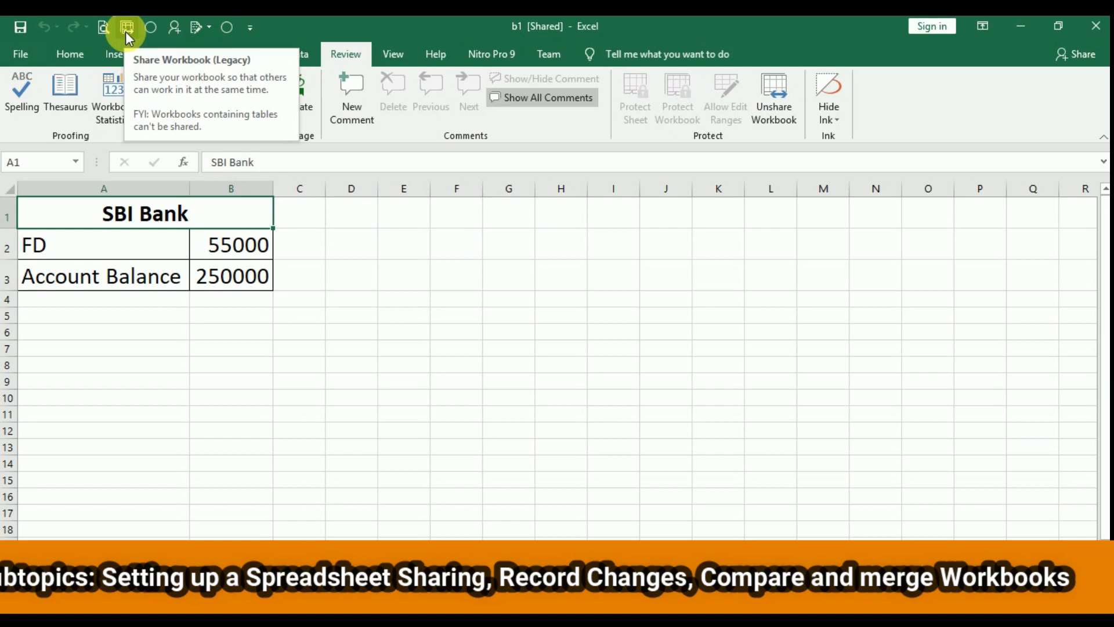
# Step: Look through all commands available for the Quick Access Toolbar to find Share Workbook (Legacy), keeping the current toolbar setup
pyautogui.click(250, 28)
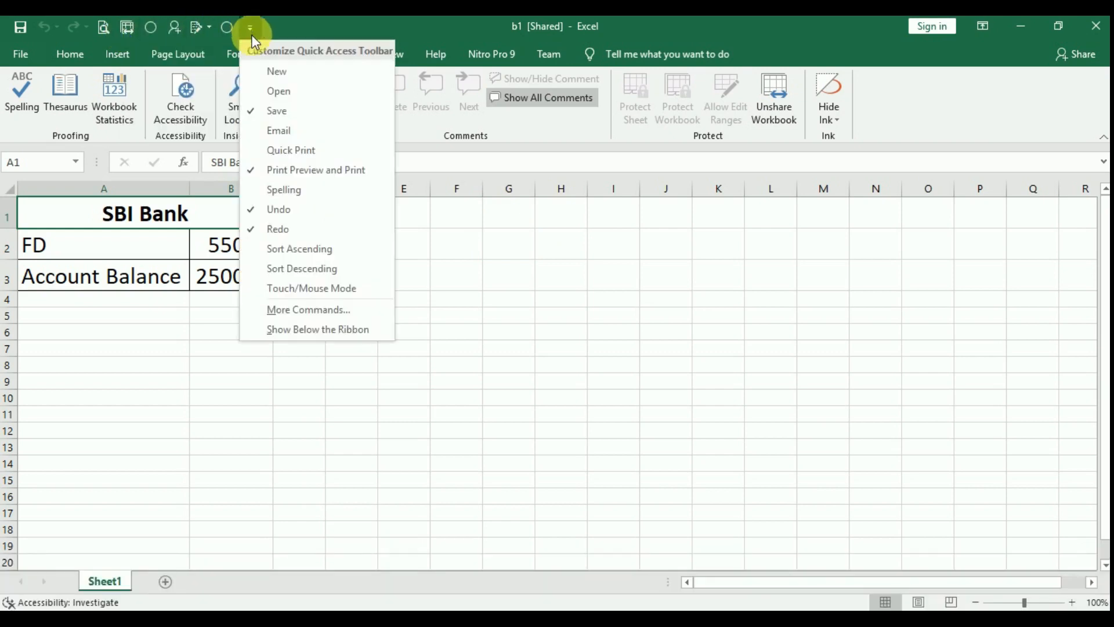
pyautogui.click(352, 311)
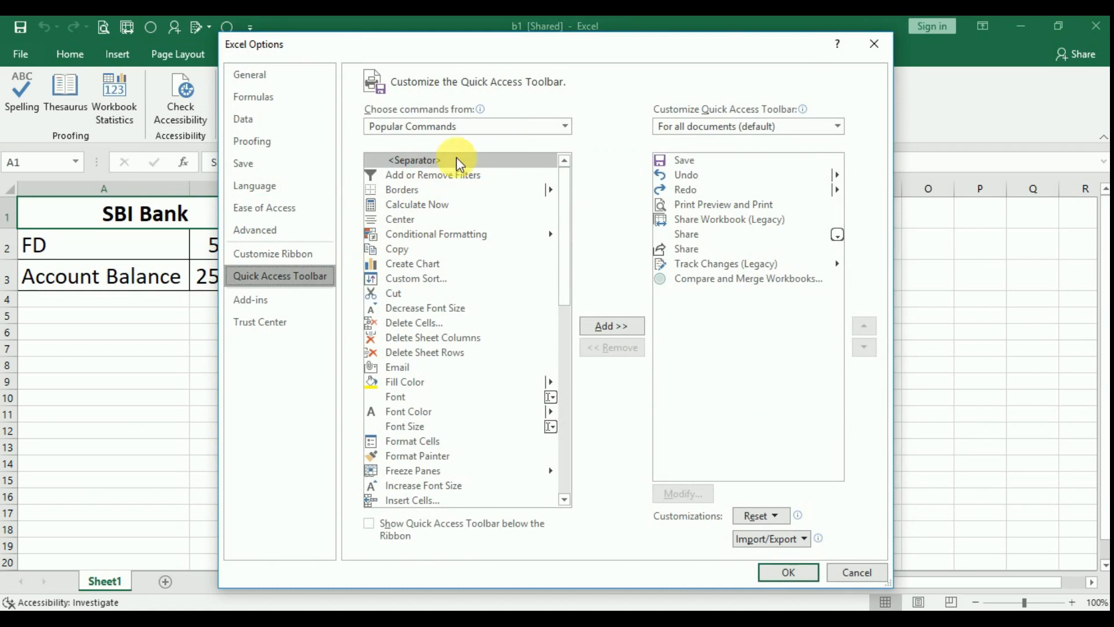
pyautogui.click(417, 128)
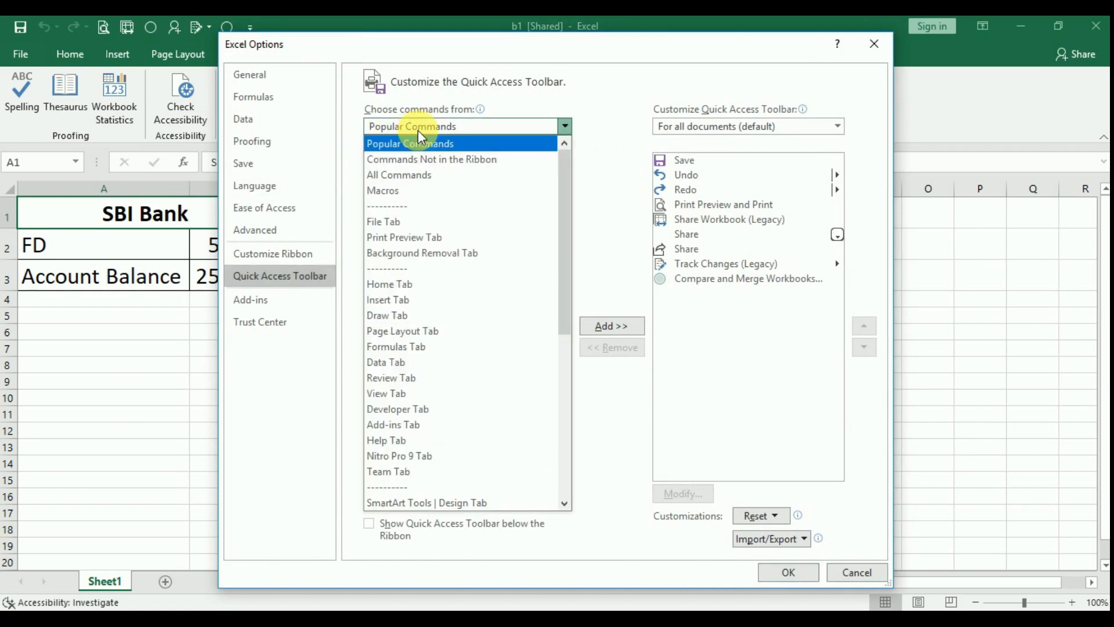
pyautogui.click(408, 174)
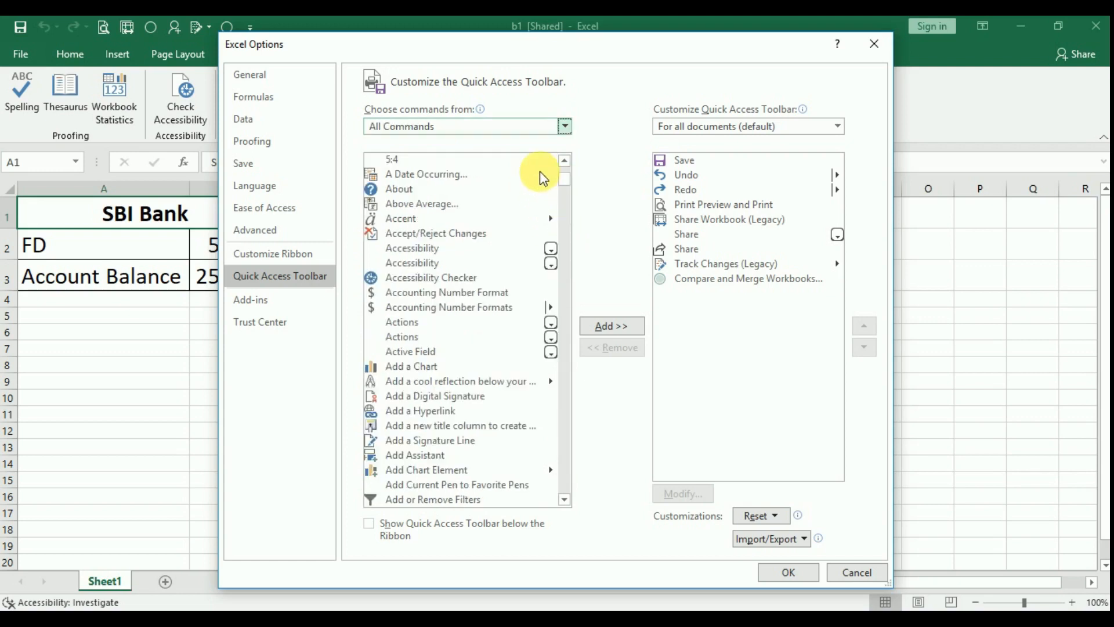
pyautogui.moveTo(568, 183); pyautogui.dragTo(566, 444)
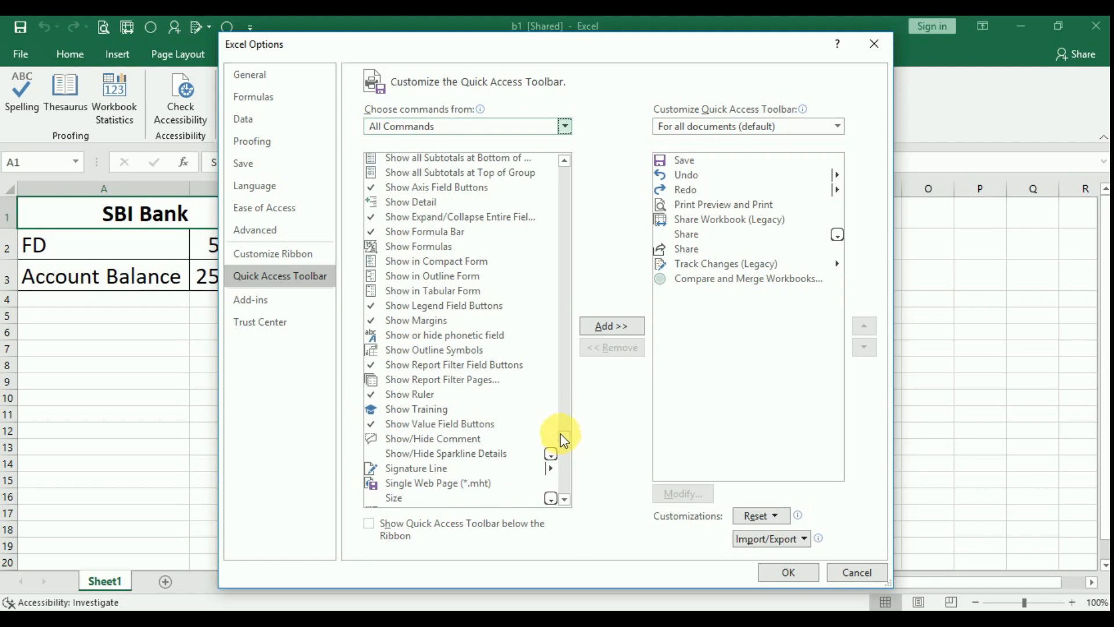
pyautogui.scroll(2, 499, 273)
pyautogui.scroll(1, 476, 253)
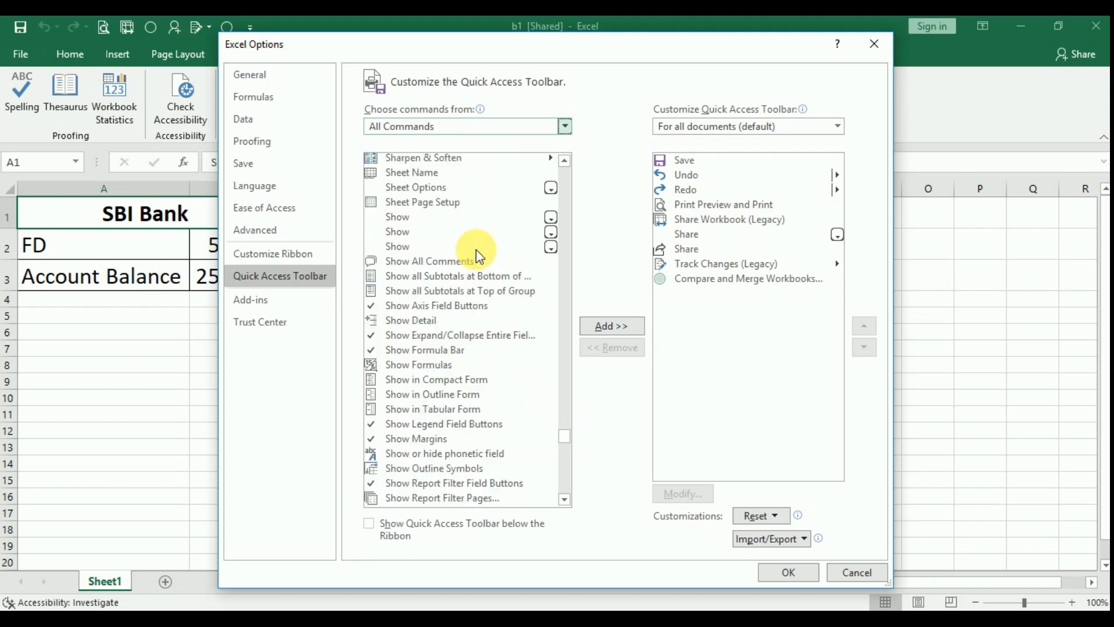
pyautogui.scroll(5, 476, 249)
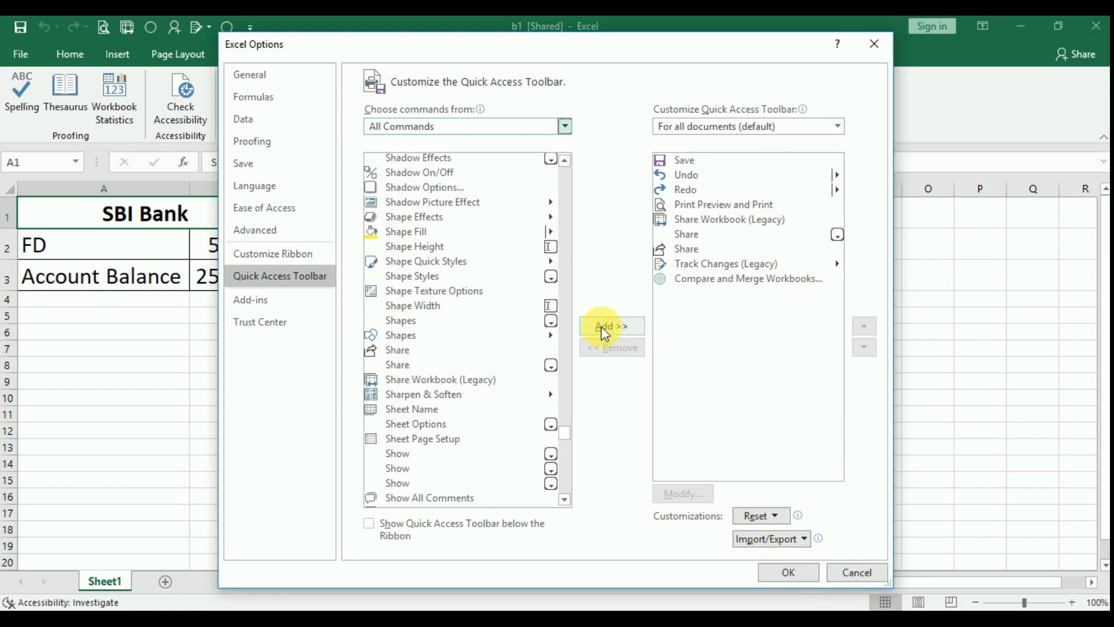
pyautogui.click(799, 571)
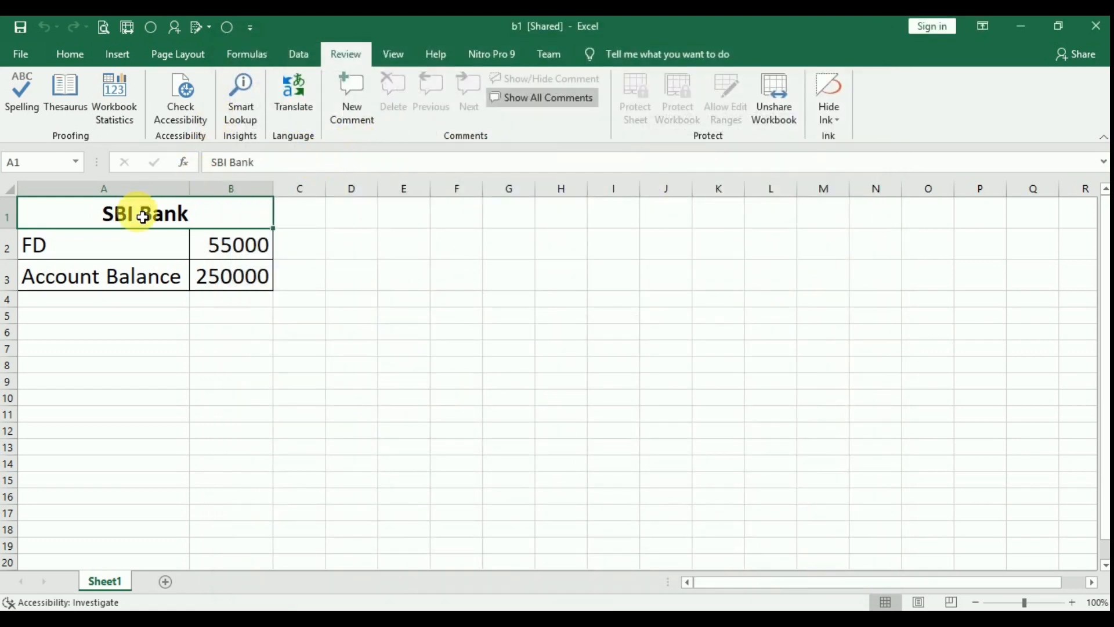
# Step: Review the Editing and Advanced settings of the legacy Share Workbook feature and accept them as they are
pyautogui.moveTo(144, 214); pyautogui.dragTo(158, 279)
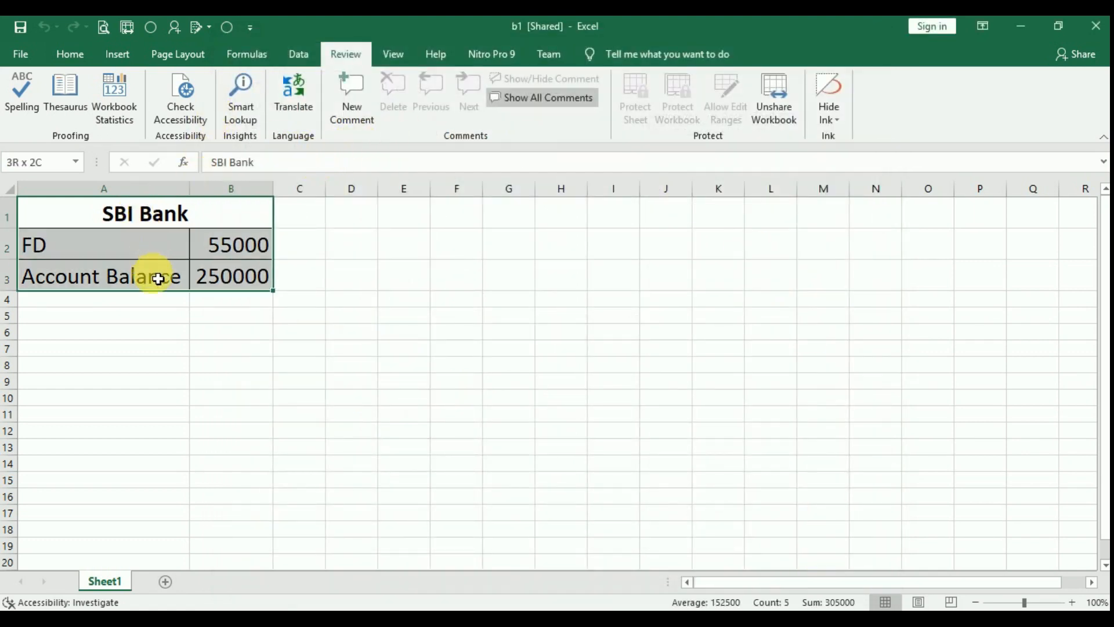
pyautogui.click(399, 254)
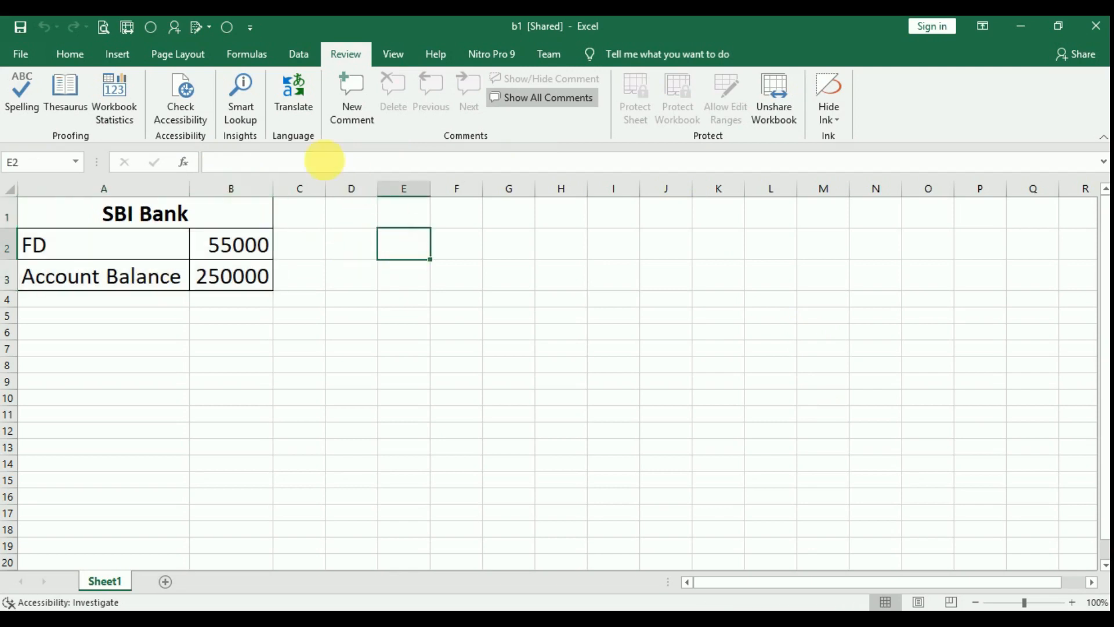
pyautogui.click(129, 26)
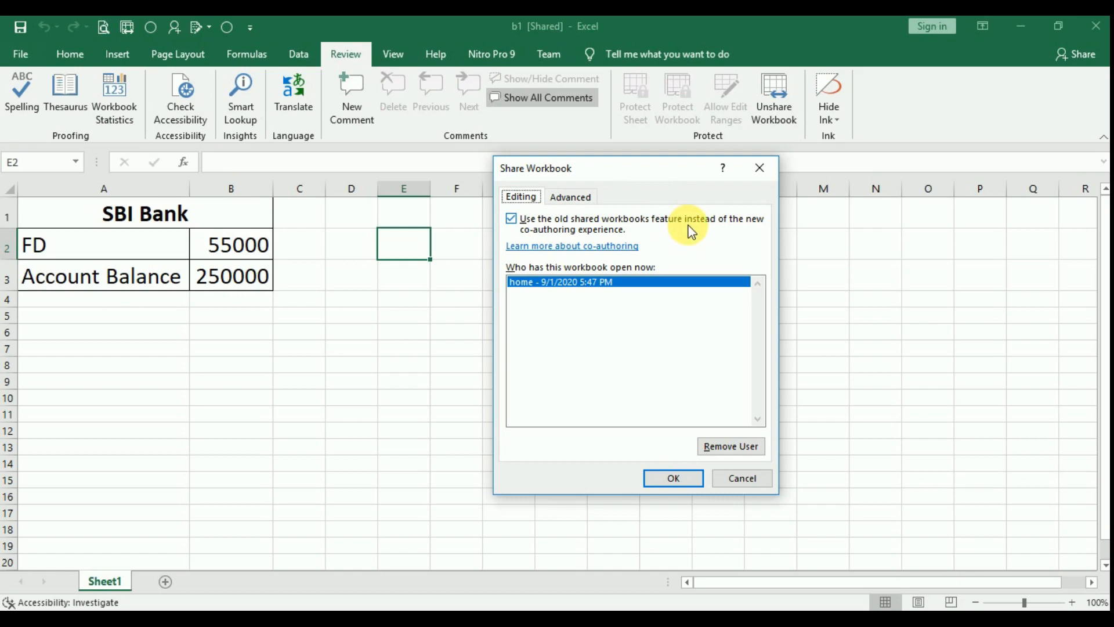
pyautogui.click(575, 195)
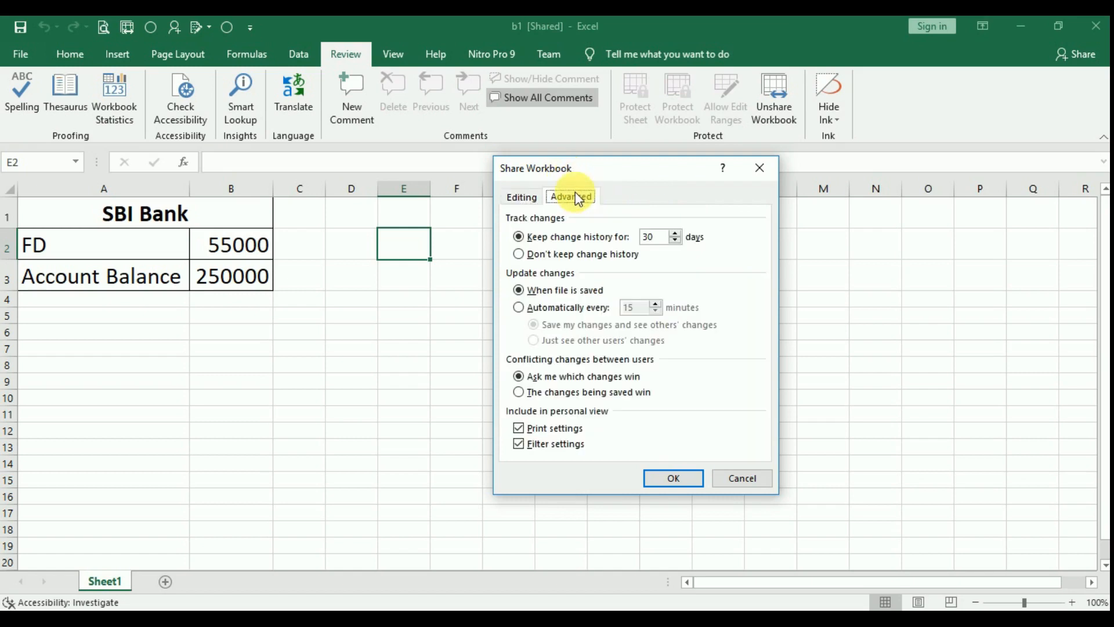
pyautogui.click(521, 197)
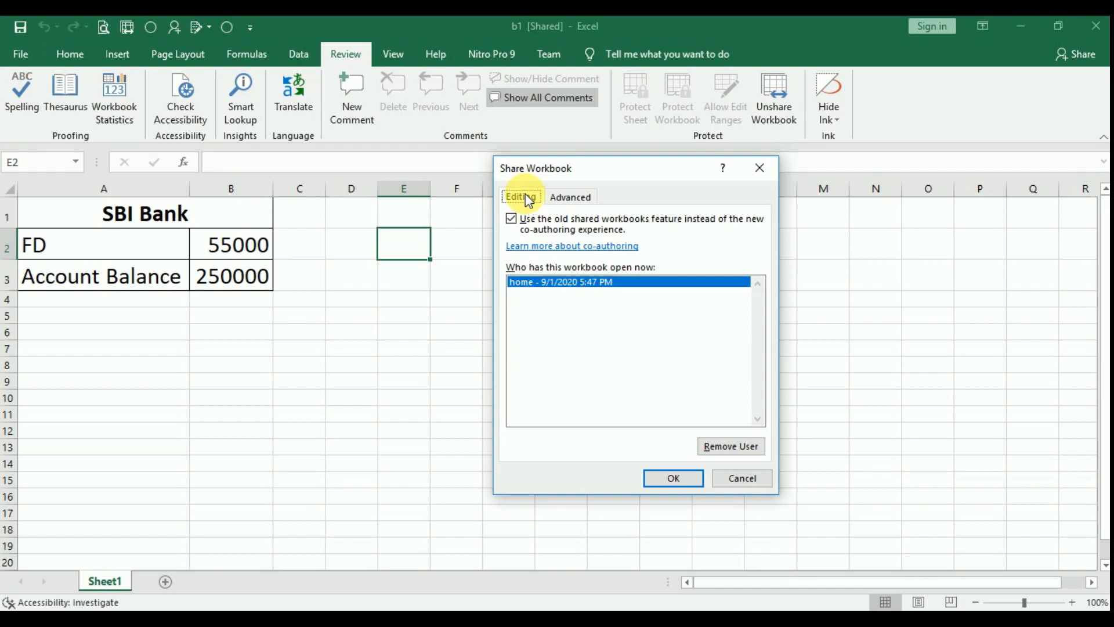
pyautogui.click(585, 196)
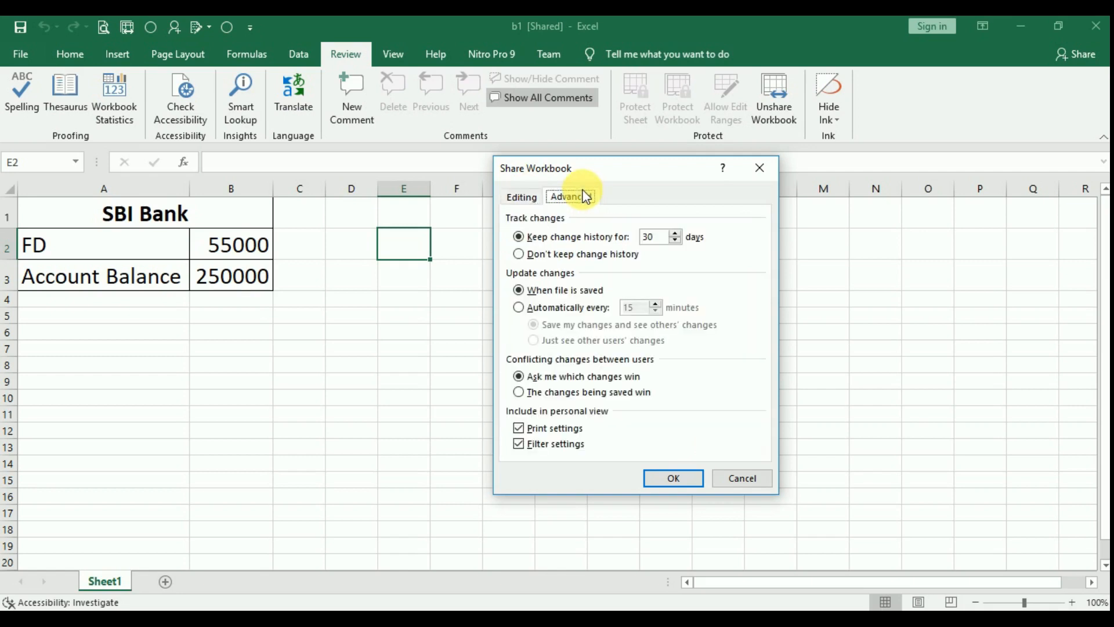
pyautogui.click(529, 201)
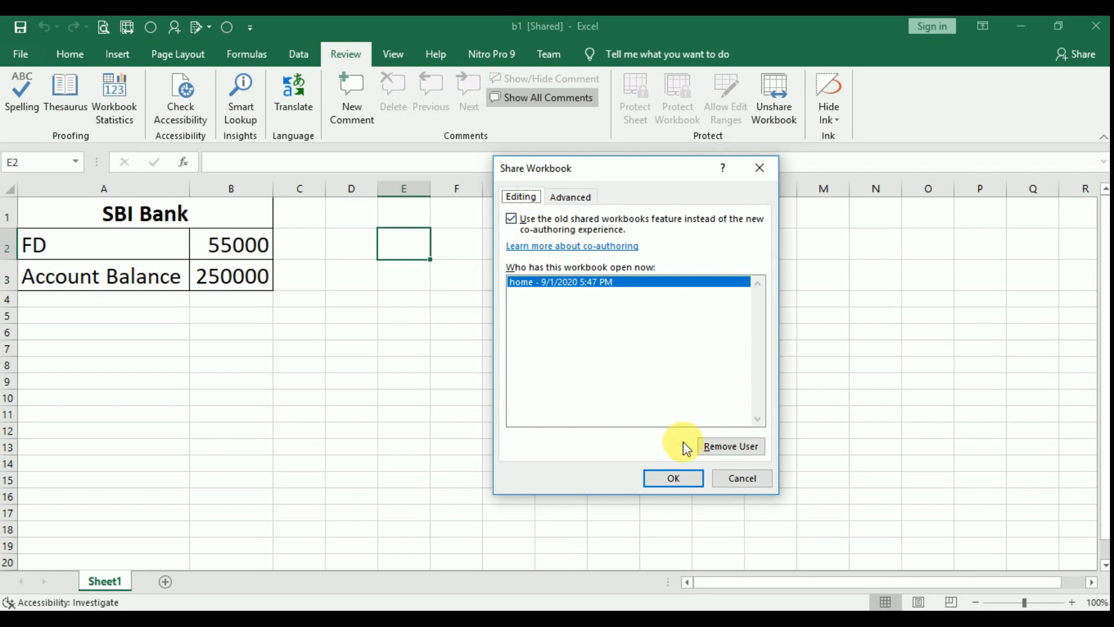
pyautogui.click(673, 478)
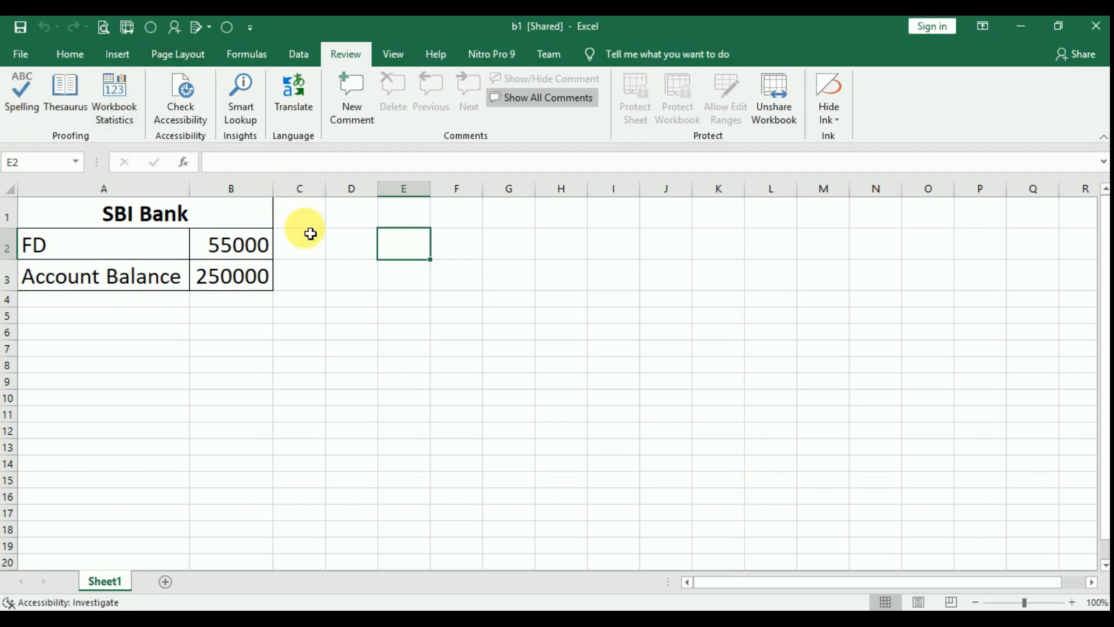
# Step: Check the Quick Access Toolbar customization for the Track Changes (Legacy) and Compare and Merge Workbooks commands
pyautogui.click(301, 216)
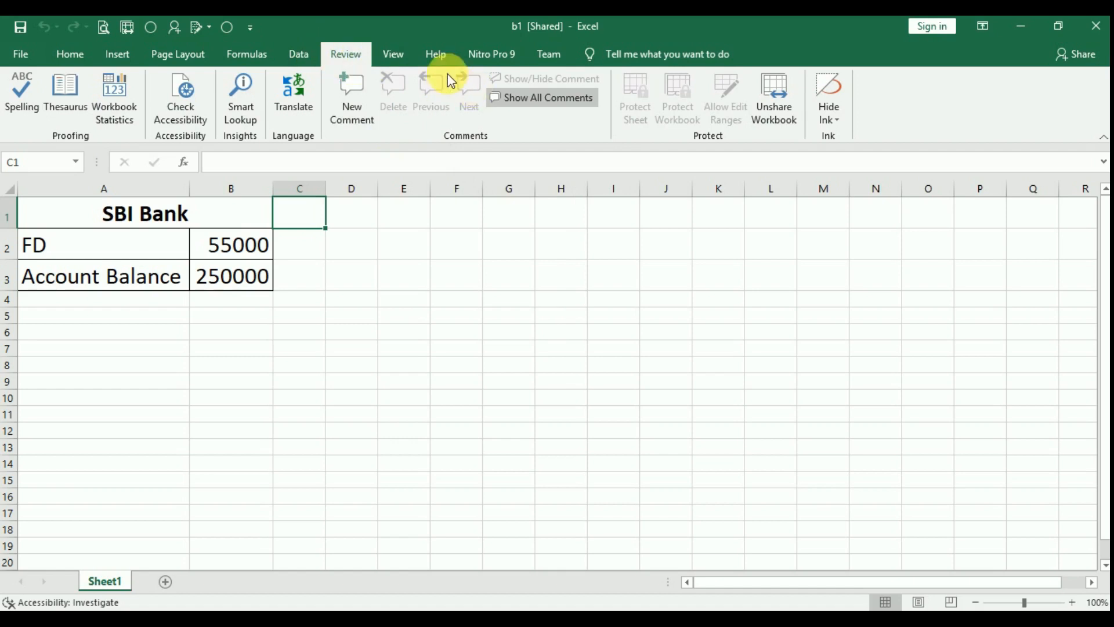
pyautogui.click(250, 28)
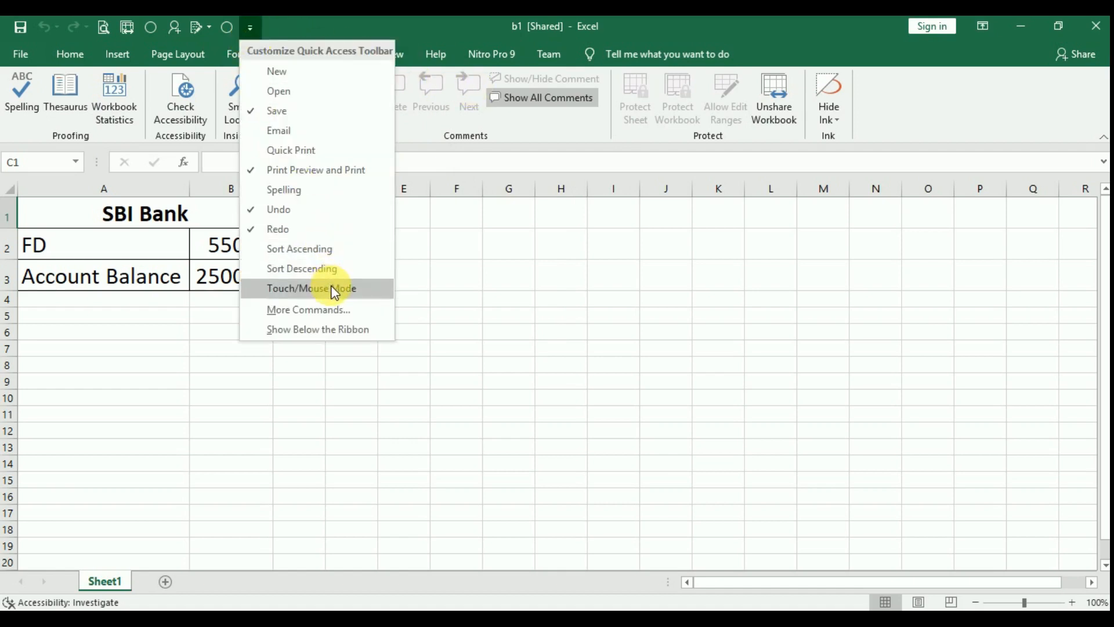
pyautogui.click(308, 310)
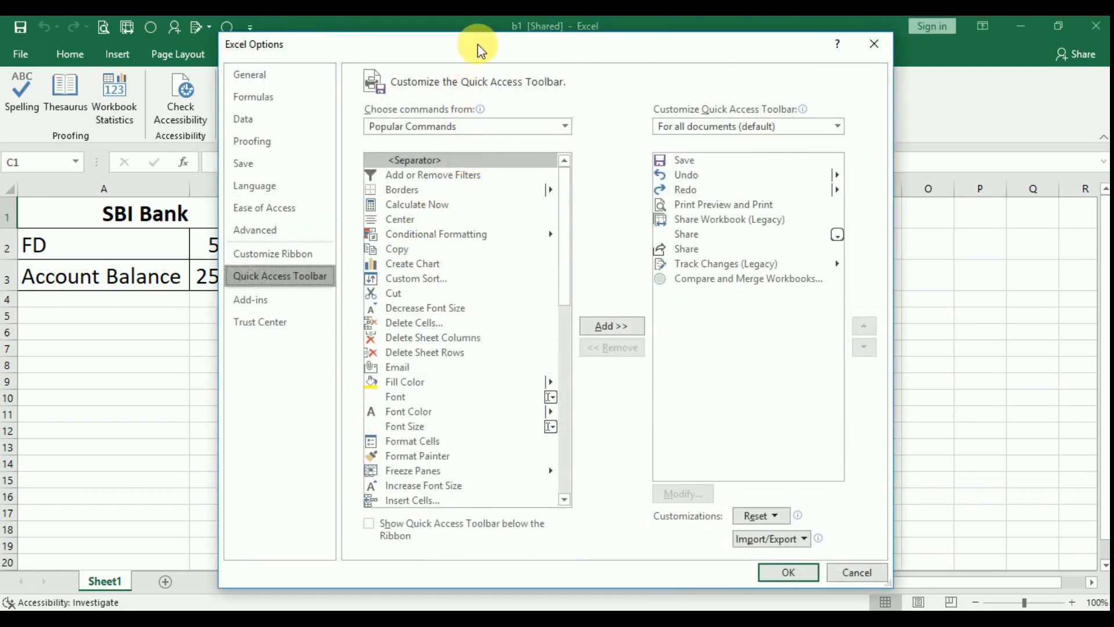
pyautogui.moveTo(480, 42); pyautogui.dragTo(632, 61)
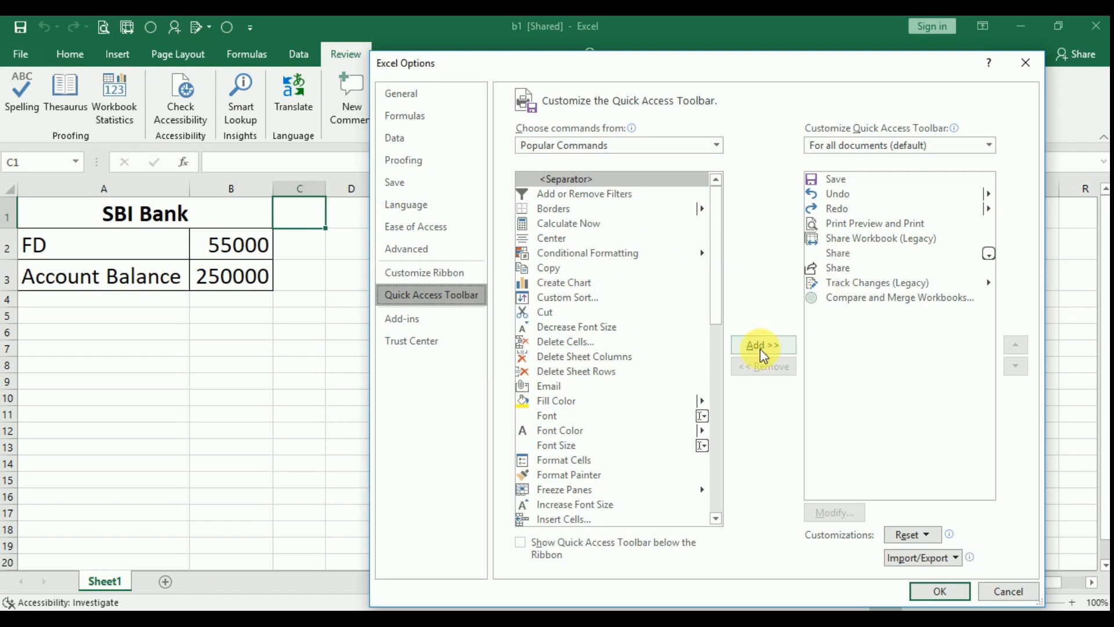
pyautogui.click(941, 599)
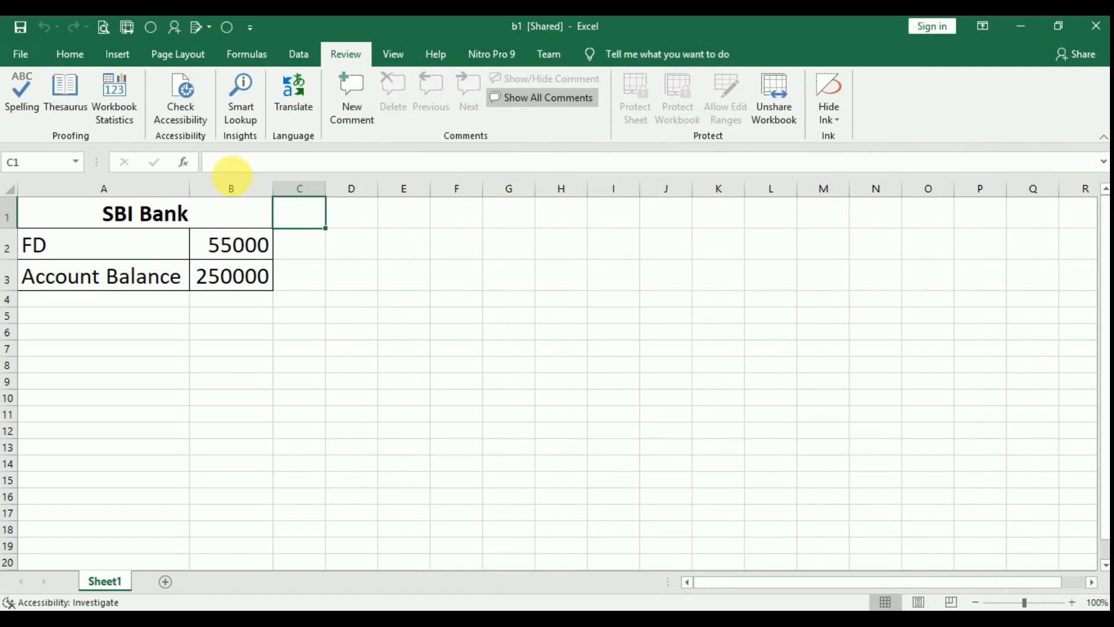
# Step: Start Highlight Changes from the legacy change tracking and set the time filter to All
pyautogui.moveTo(151, 226)
pyautogui.mouseDown()
pyautogui.moveTo(149, 216)
pyautogui.moveTo(155, 246)
pyautogui.mouseUp()
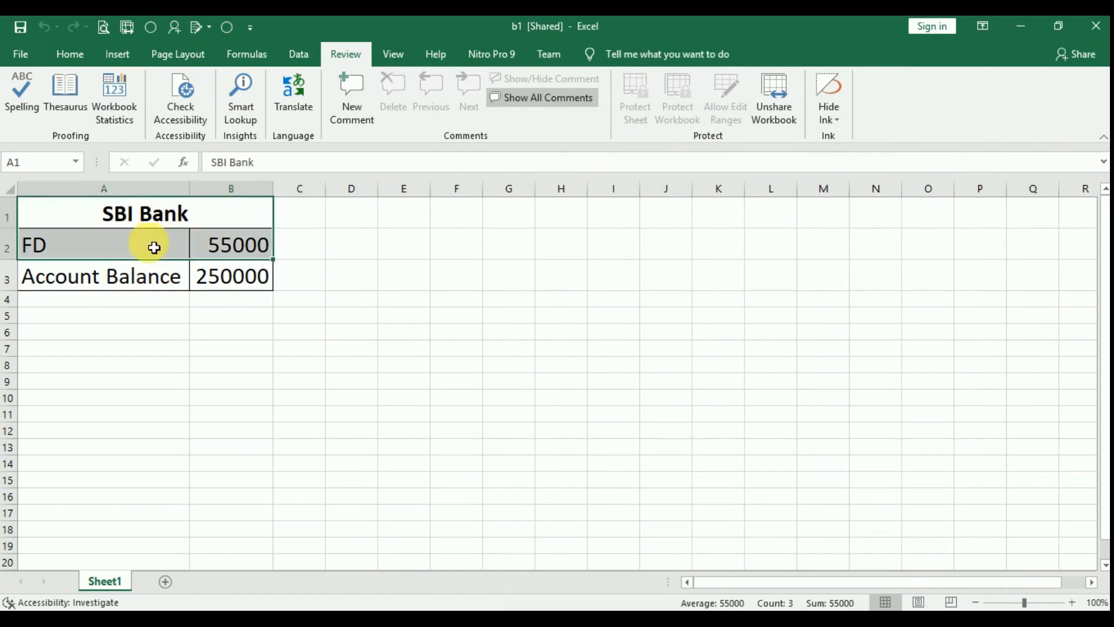
pyautogui.click(154, 246)
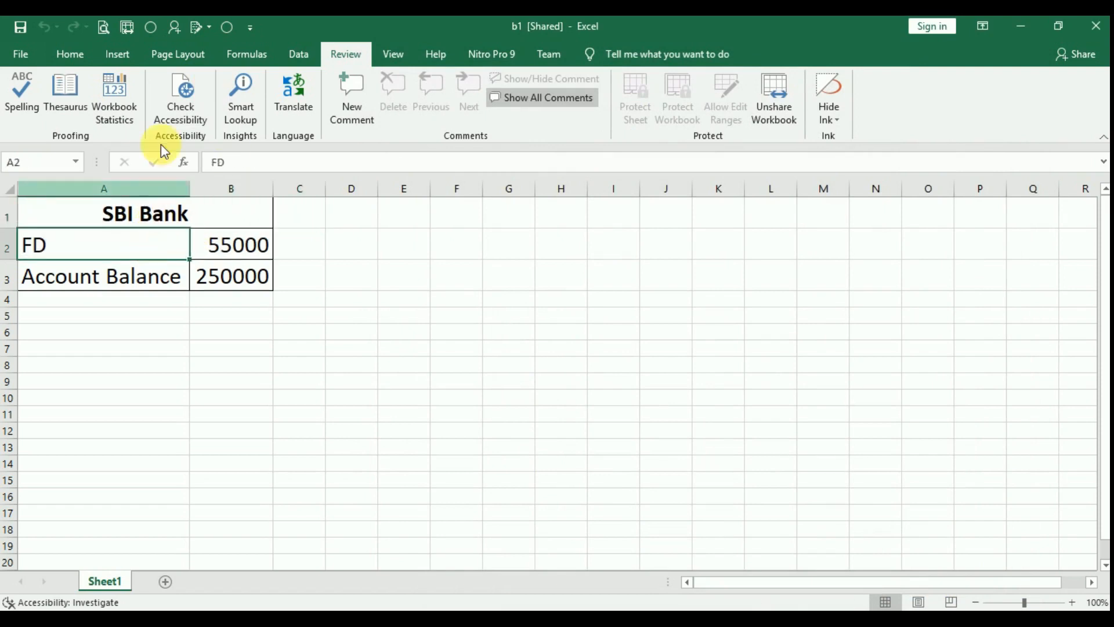
pyautogui.click(201, 33)
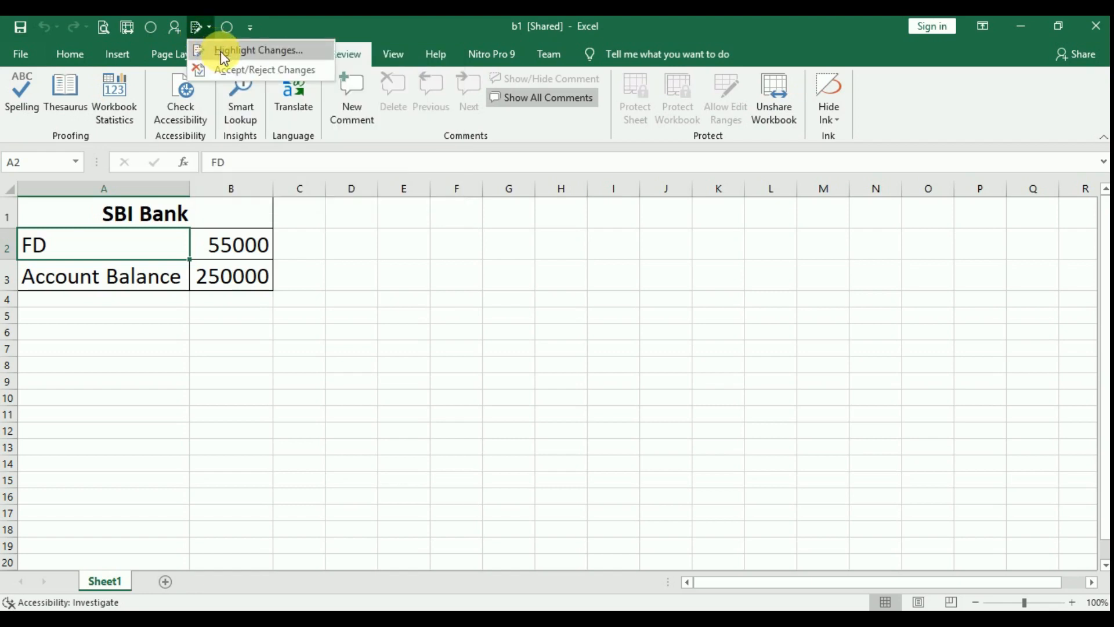
pyautogui.click(221, 51)
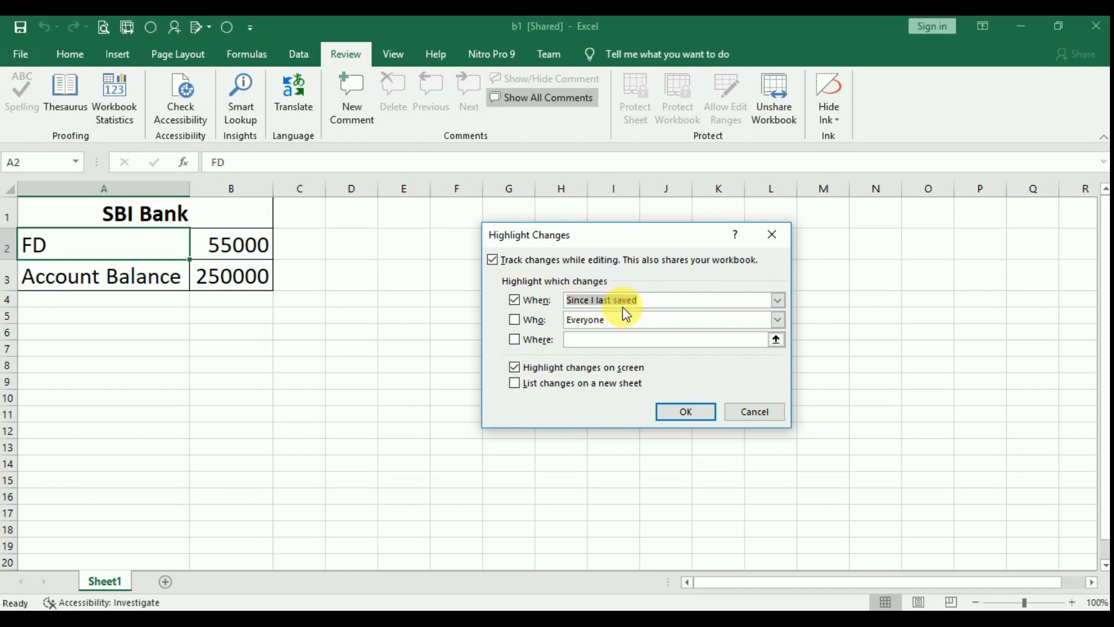
pyautogui.click(777, 300)
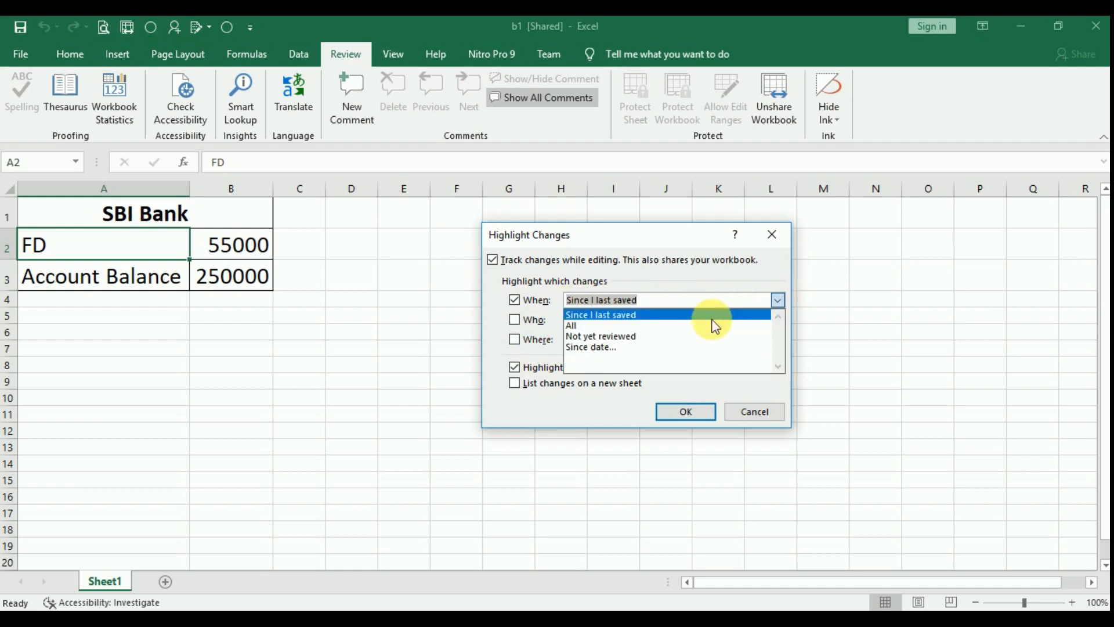
pyautogui.click(691, 326)
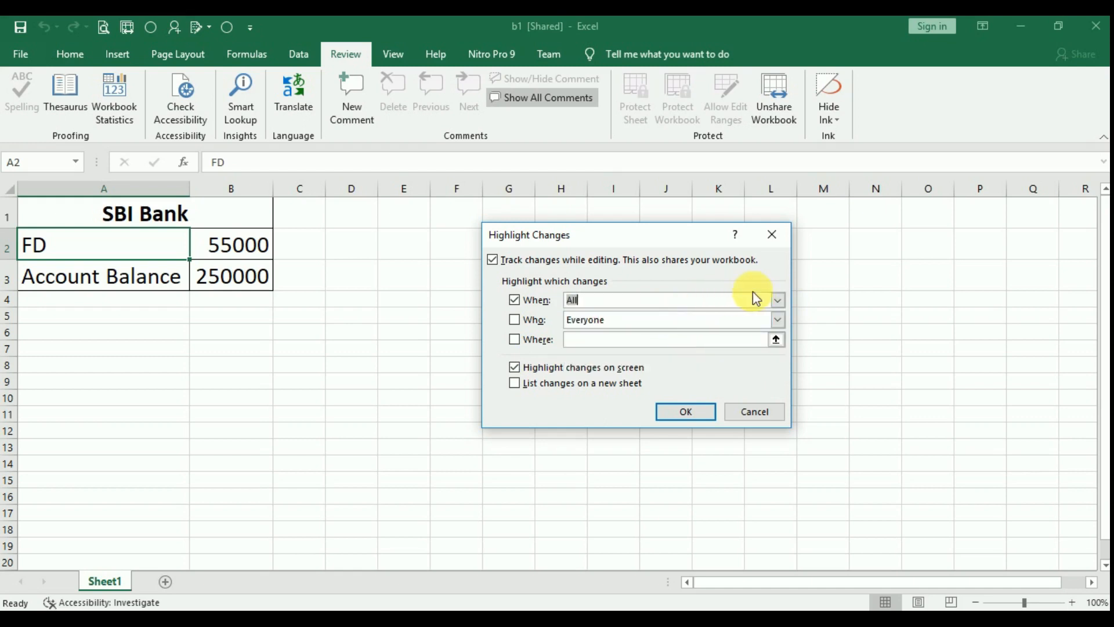
pyautogui.click(782, 303)
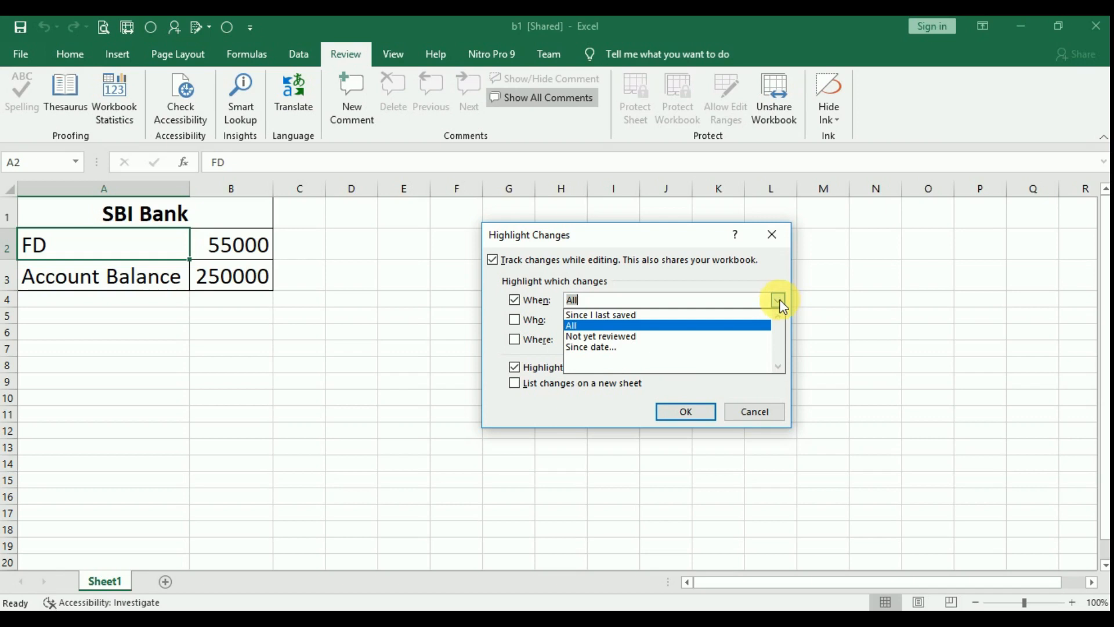
pyautogui.click(783, 305)
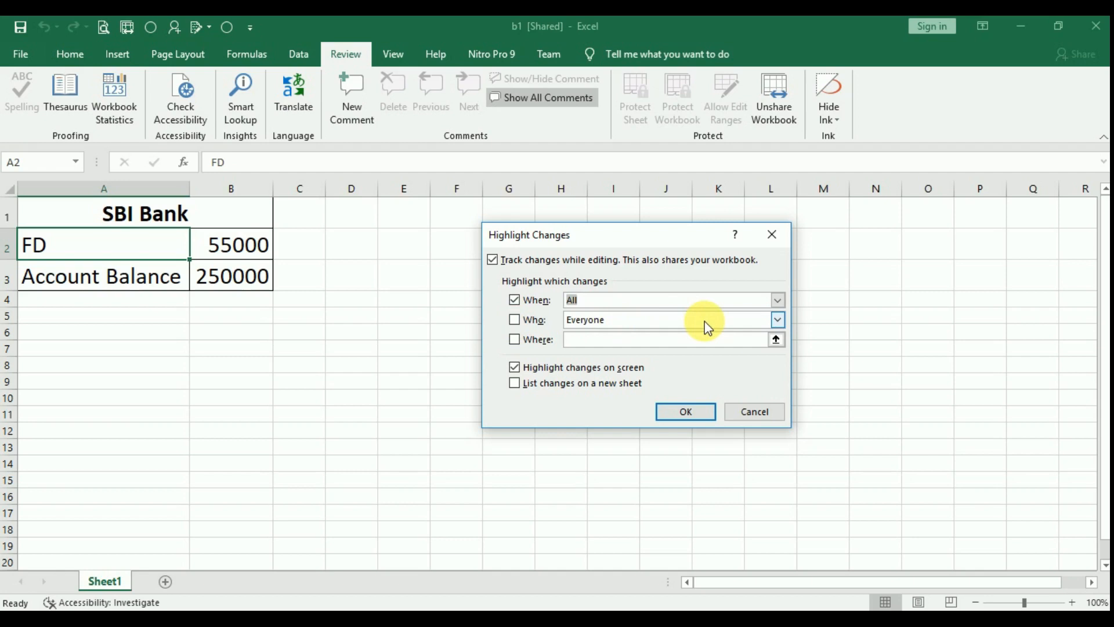
# Step: Limit the highlighted changes to the range A2:B3 and apply the Highlight Changes settings
pyautogui.click(515, 340)
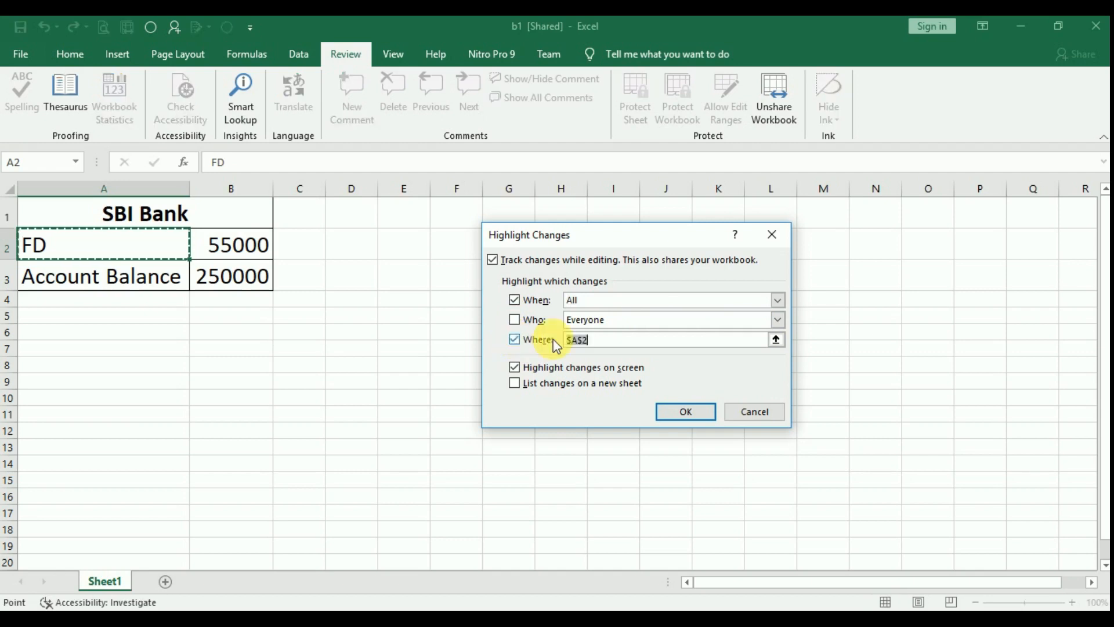
pyautogui.click(776, 342)
pyautogui.moveTo(161, 253); pyautogui.dragTo(231, 279)
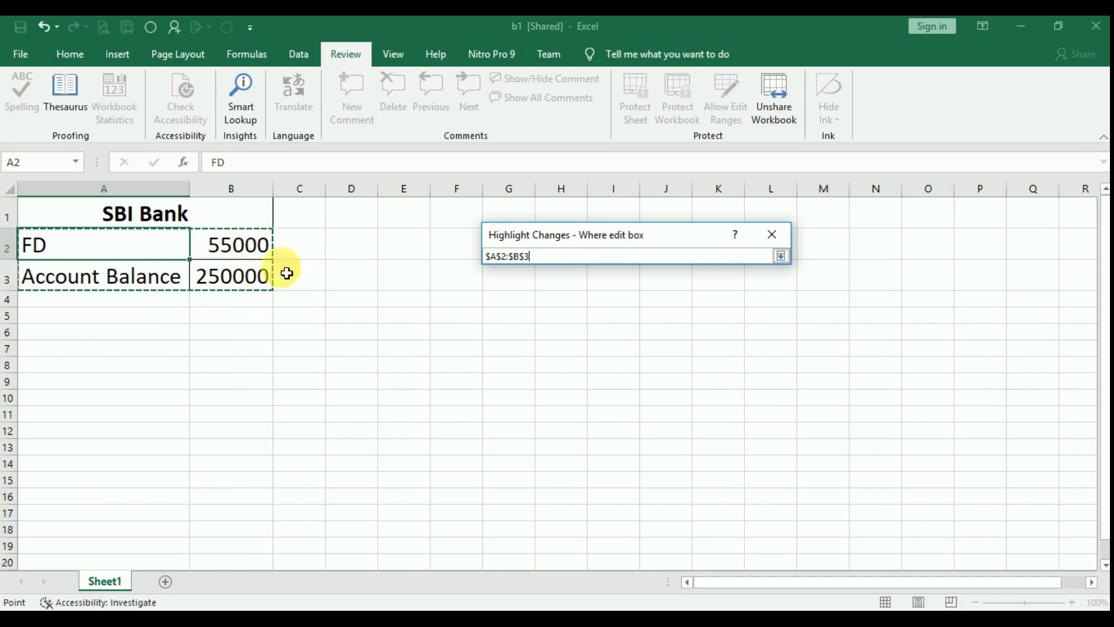
pyautogui.click(781, 256)
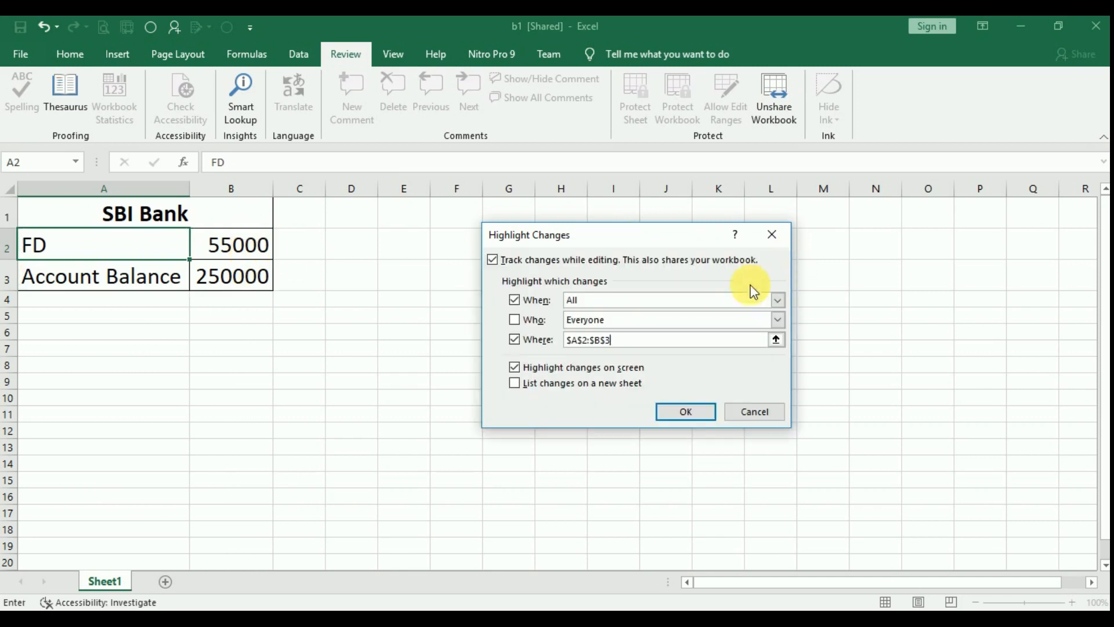
pyautogui.click(701, 412)
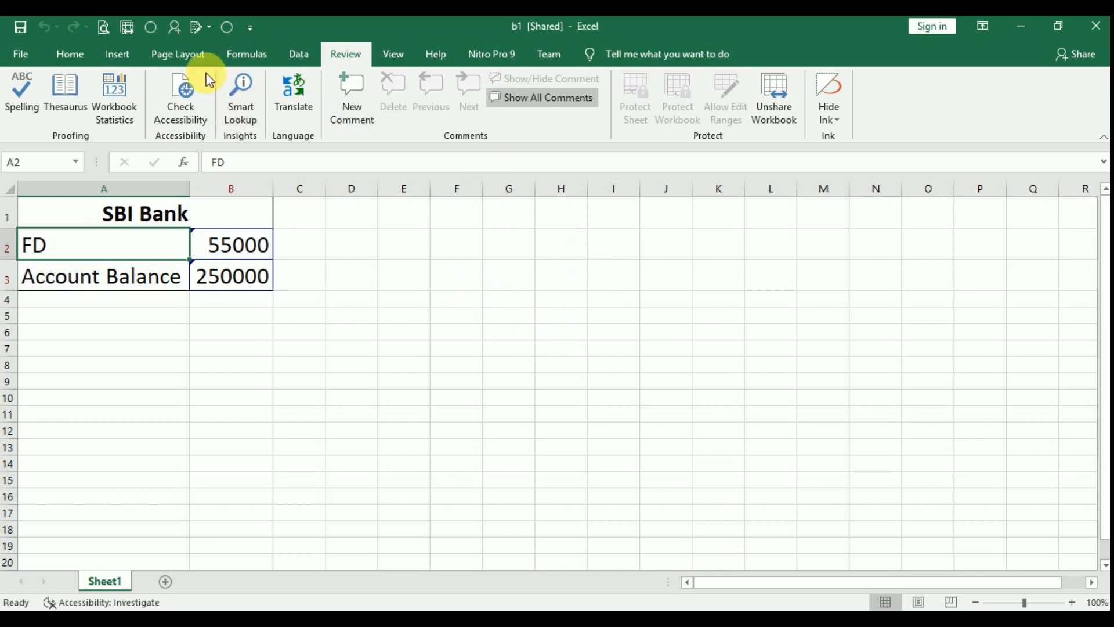
# Step: Start Accept/Reject Changes for everyone's changes not yet reviewed, without restricting the review to a cell range
pyautogui.click(199, 30)
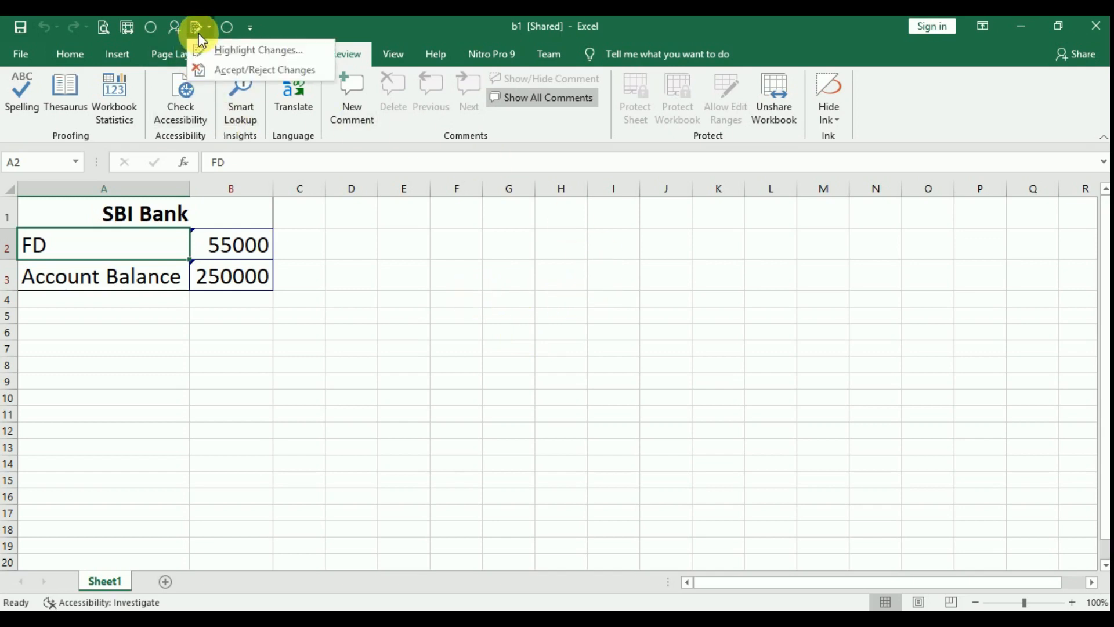
pyautogui.click(223, 69)
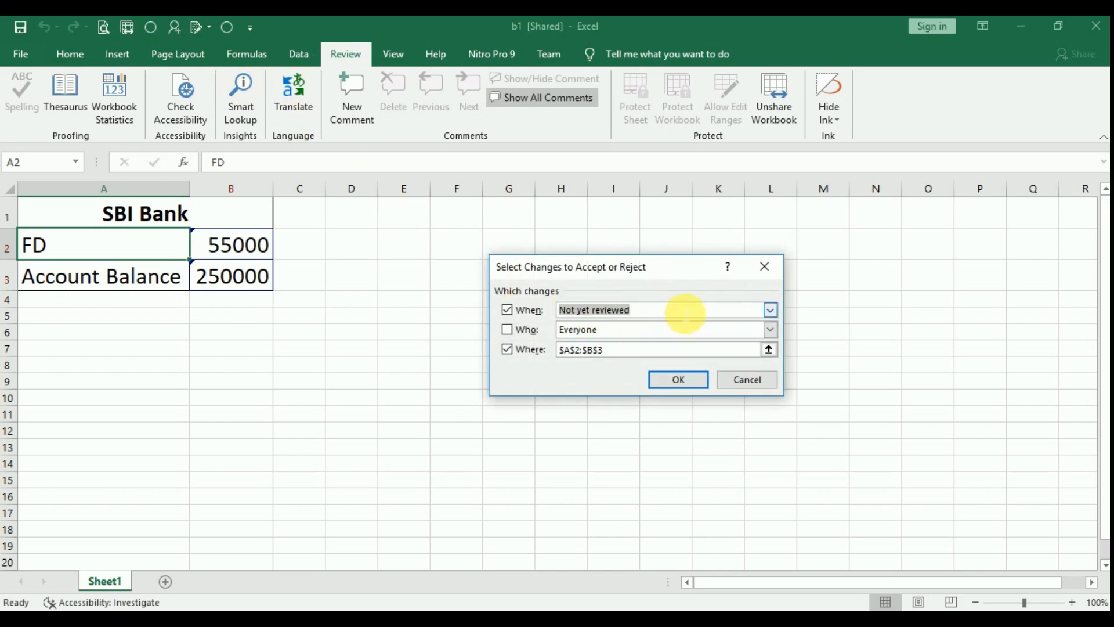
pyautogui.click(773, 313)
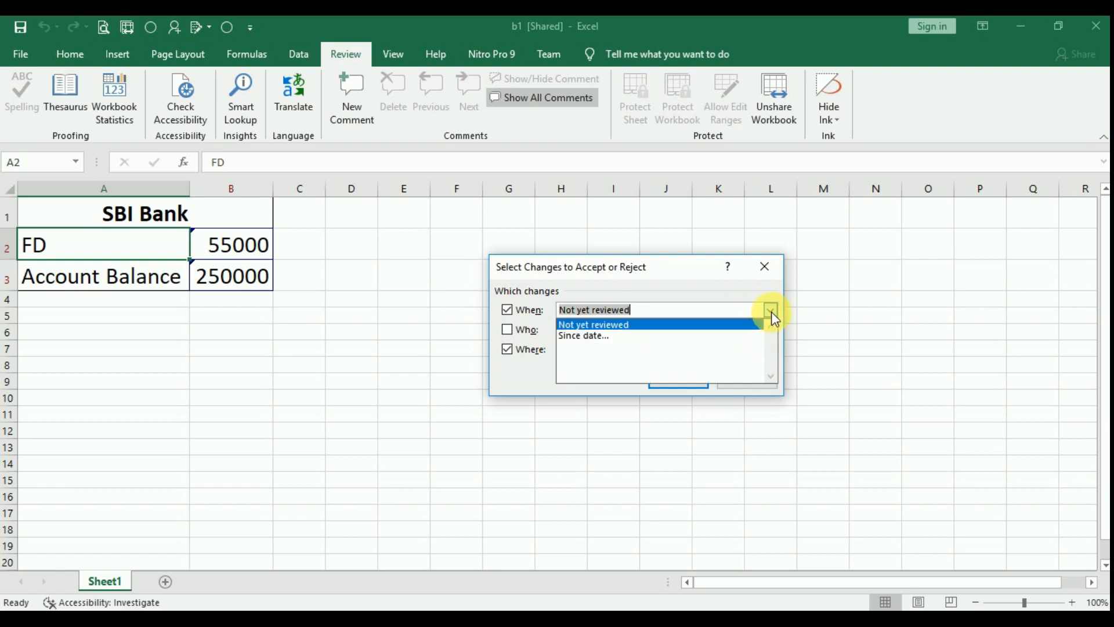
pyautogui.click(771, 312)
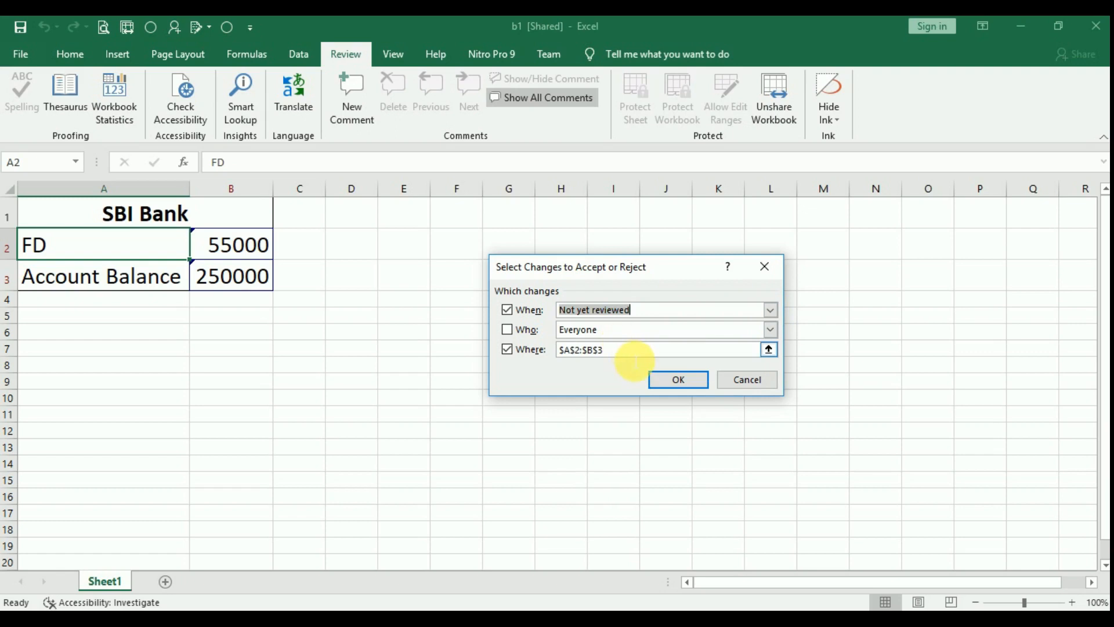
pyautogui.click(518, 350)
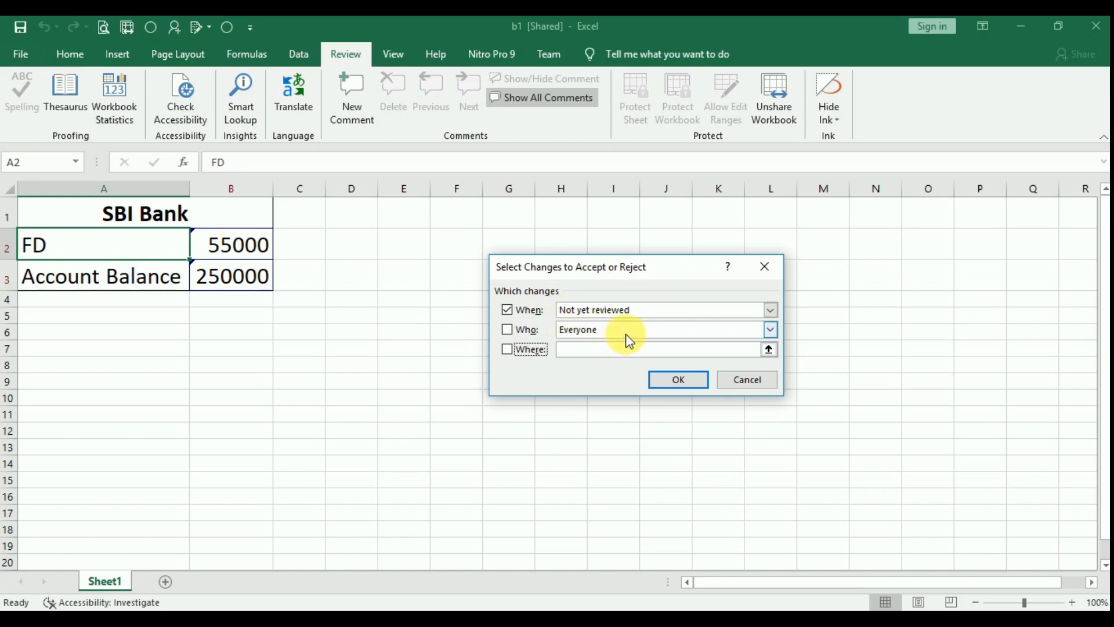
pyautogui.click(677, 382)
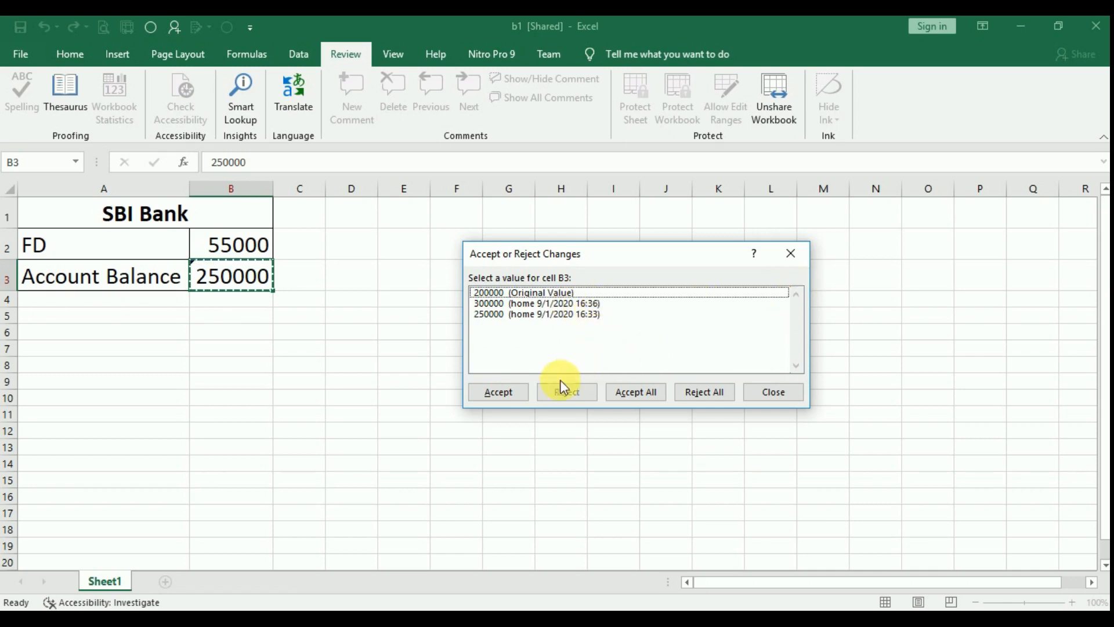
# Step: Accept the value 300000 for the Account Balance in cell B3 and reject all remaining changes
pyautogui.click(500, 395)
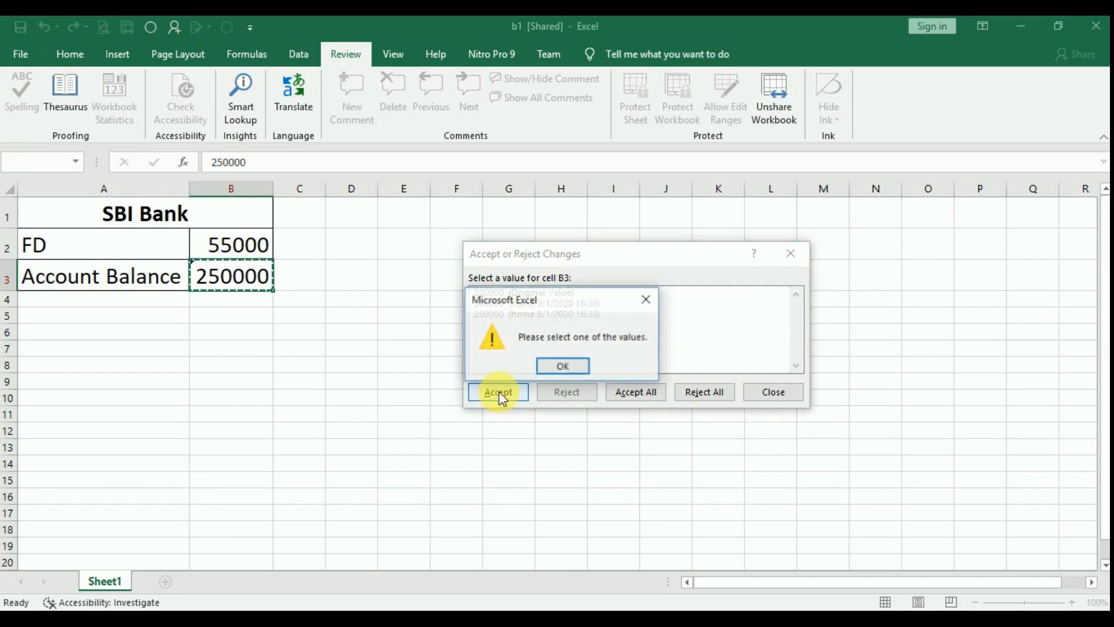
pyautogui.click(561, 367)
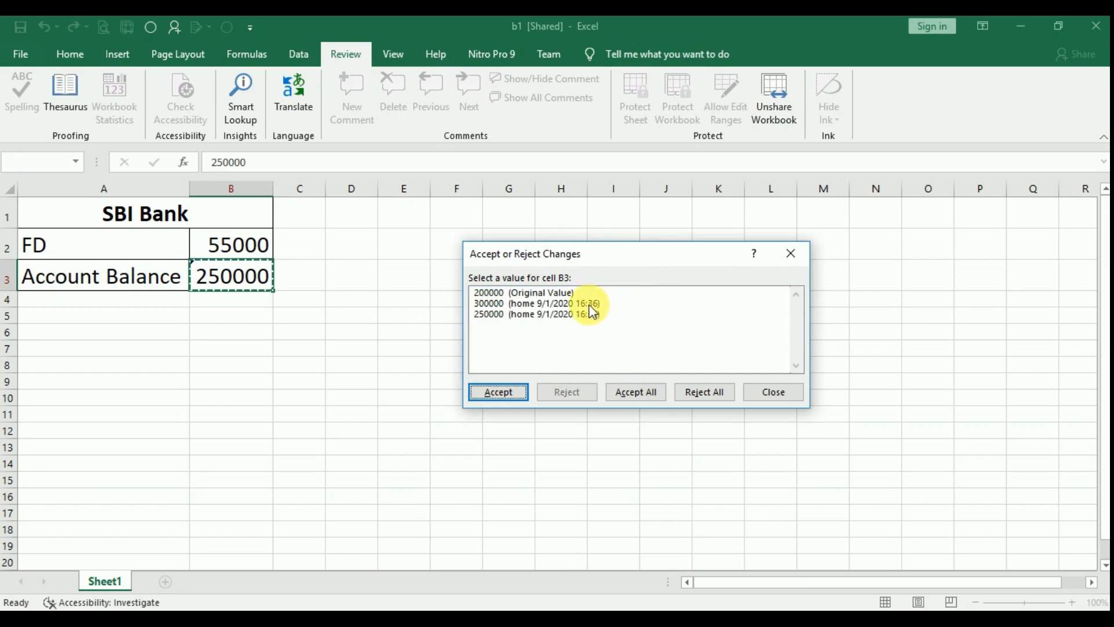
pyautogui.click(590, 304)
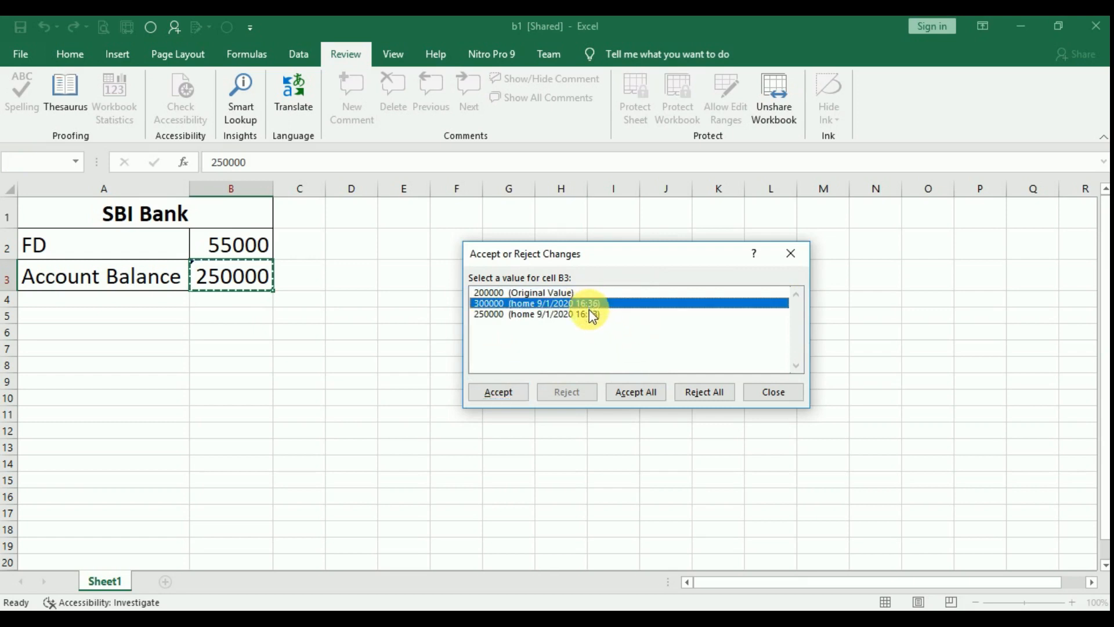
pyautogui.click(518, 392)
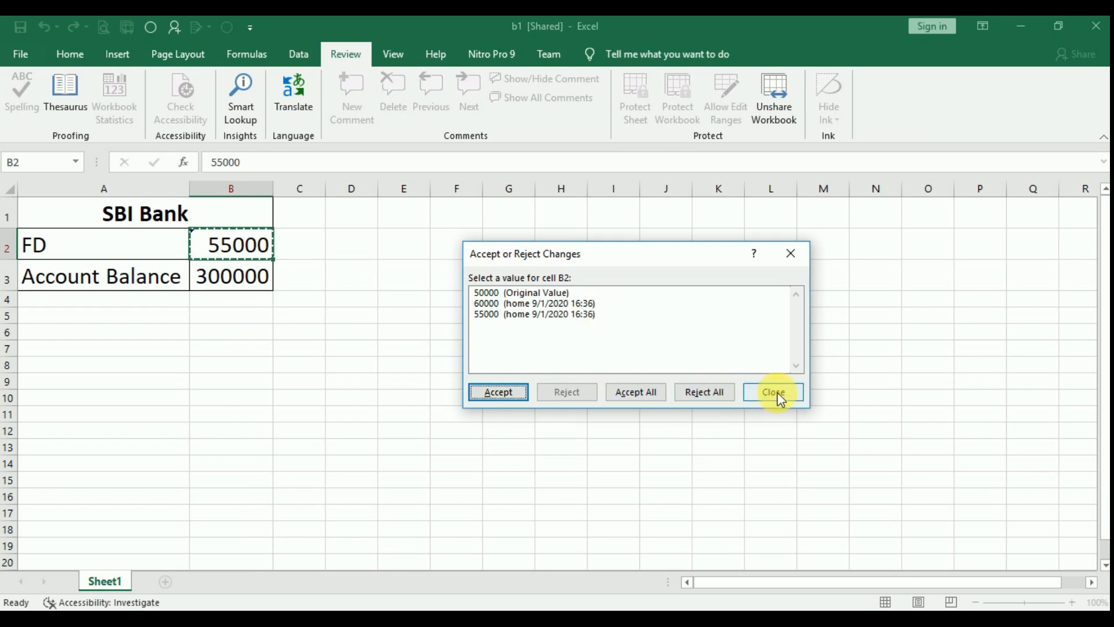
pyautogui.click(706, 392)
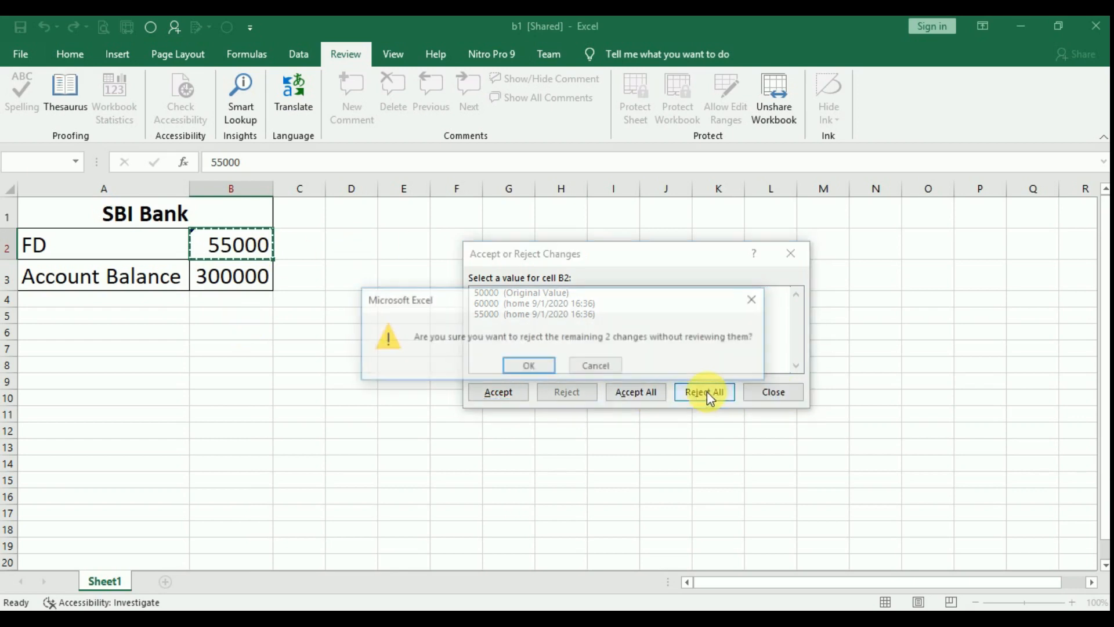
pyautogui.click(544, 367)
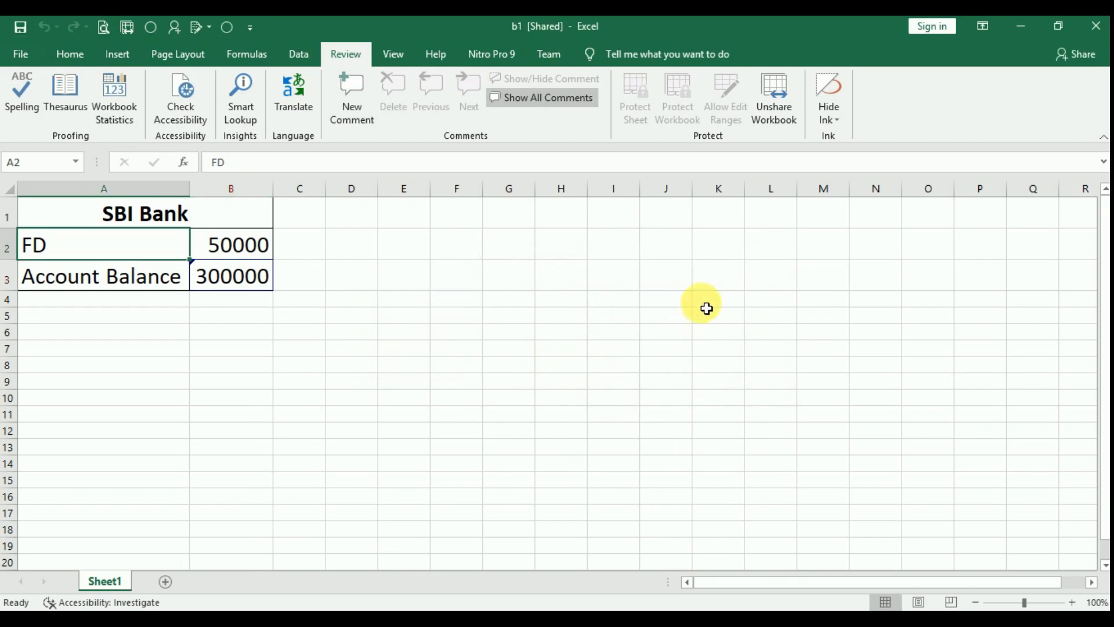
# Step: Run Accept/Reject Changes again without a range restriction to check for unreviewed changes
pyautogui.click(193, 30)
pyautogui.click(213, 67)
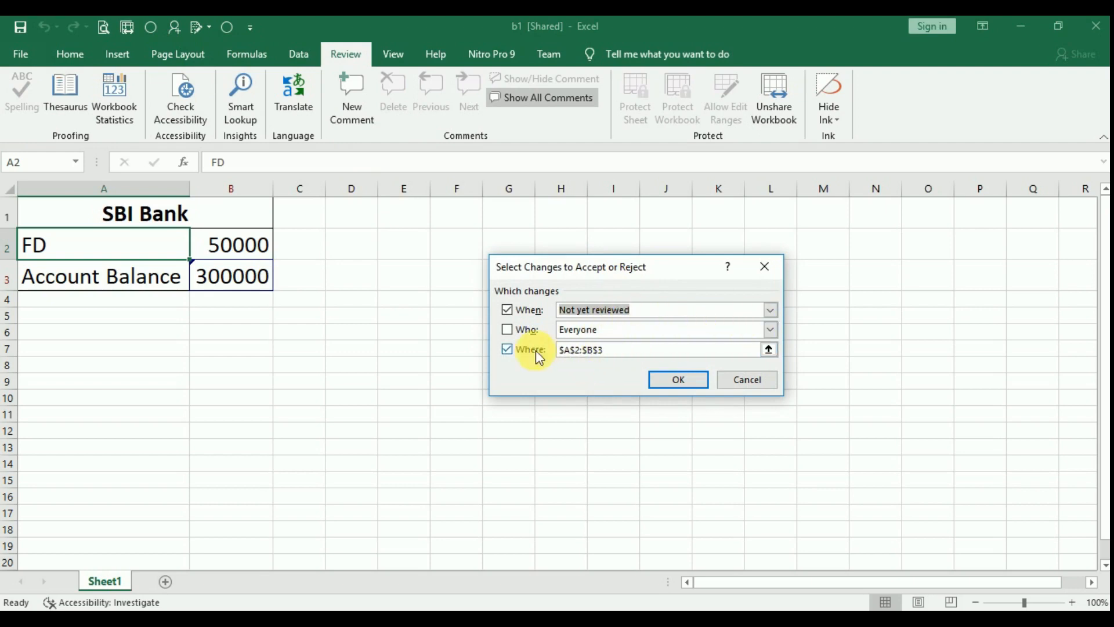
pyautogui.click(518, 351)
pyautogui.click(683, 380)
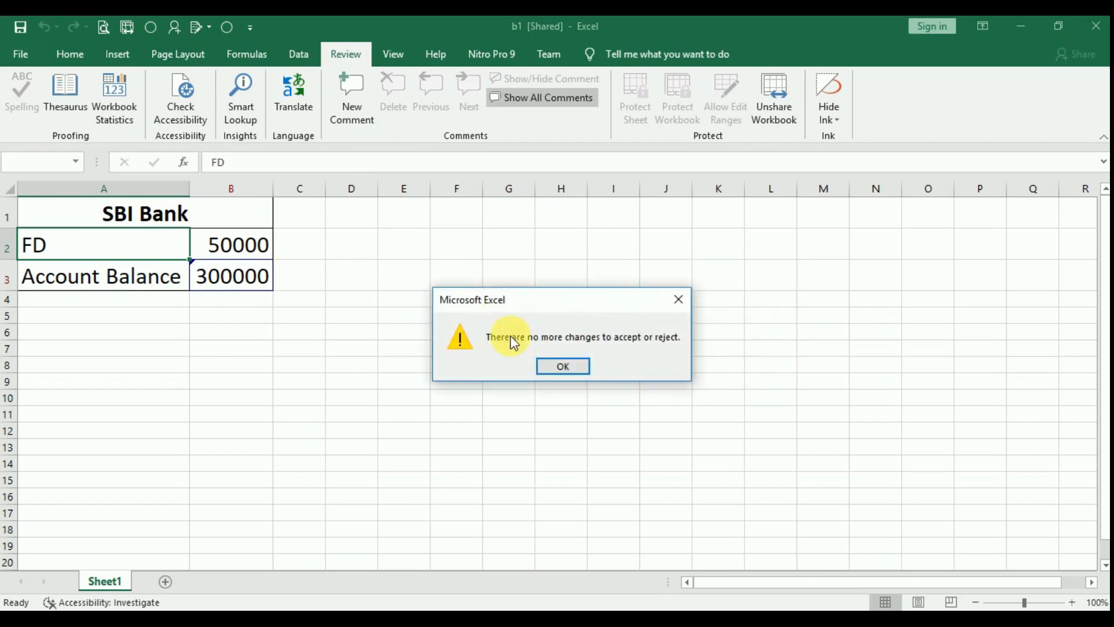
pyautogui.click(678, 299)
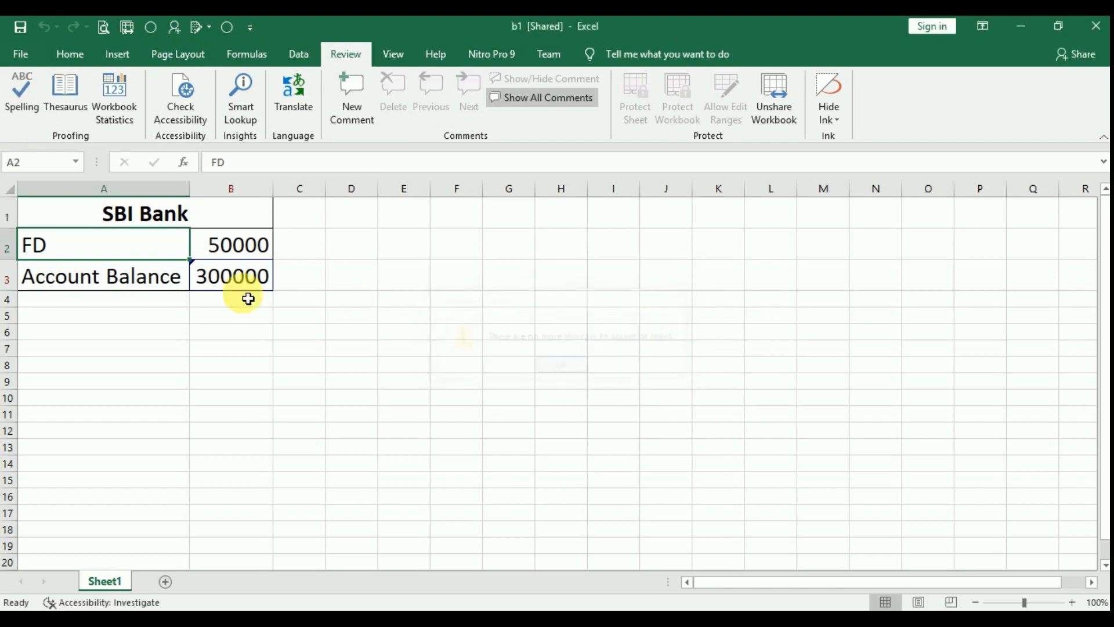
# Step: Select the range A2:B3 and check once more for unreviewed changes with the range filter turned off
pyautogui.moveTo(181, 258); pyautogui.dragTo(246, 284)
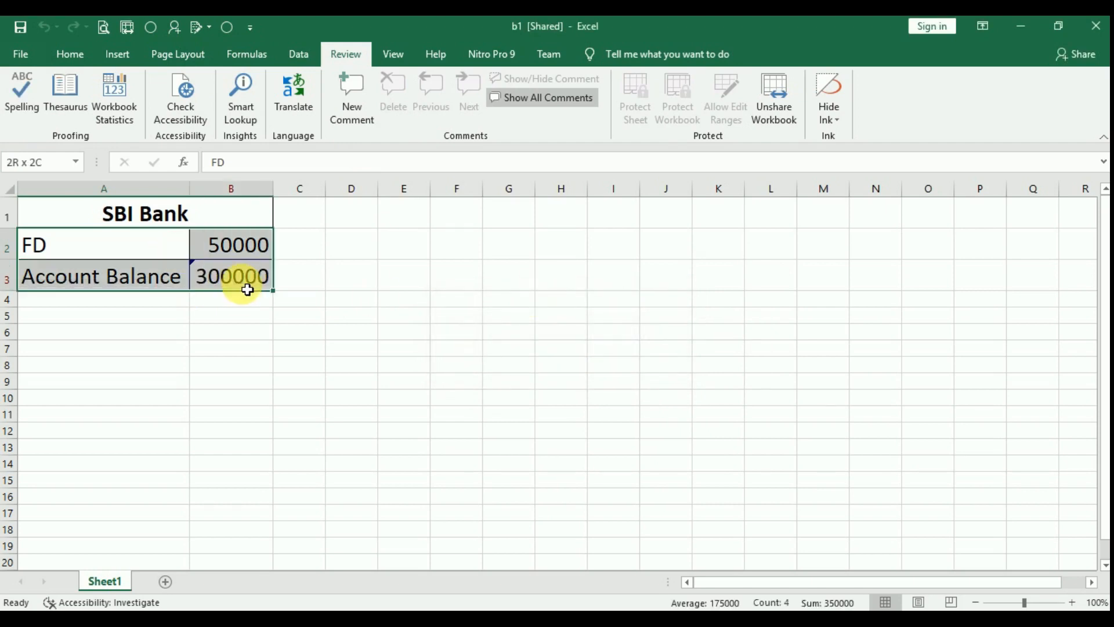
pyautogui.click(195, 31)
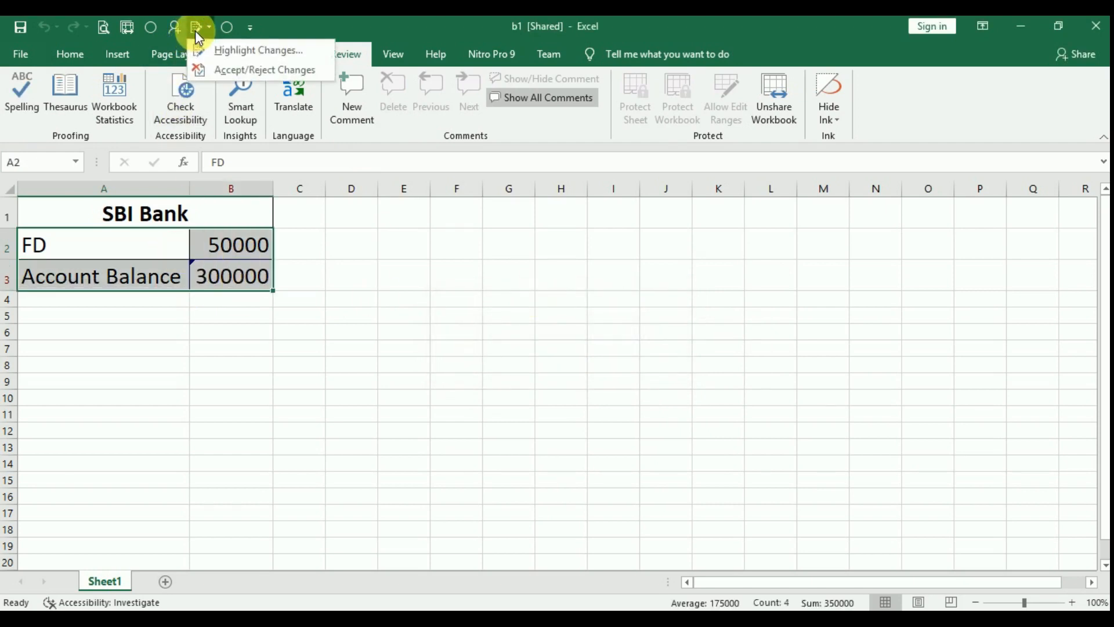
pyautogui.click(229, 70)
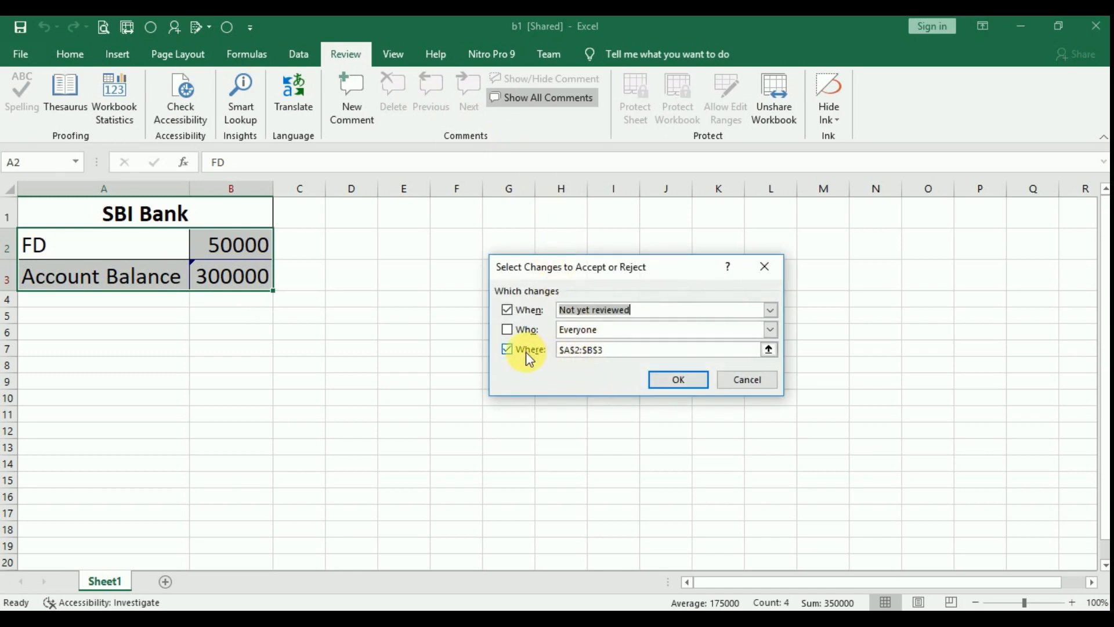
pyautogui.click(526, 351)
pyautogui.click(666, 381)
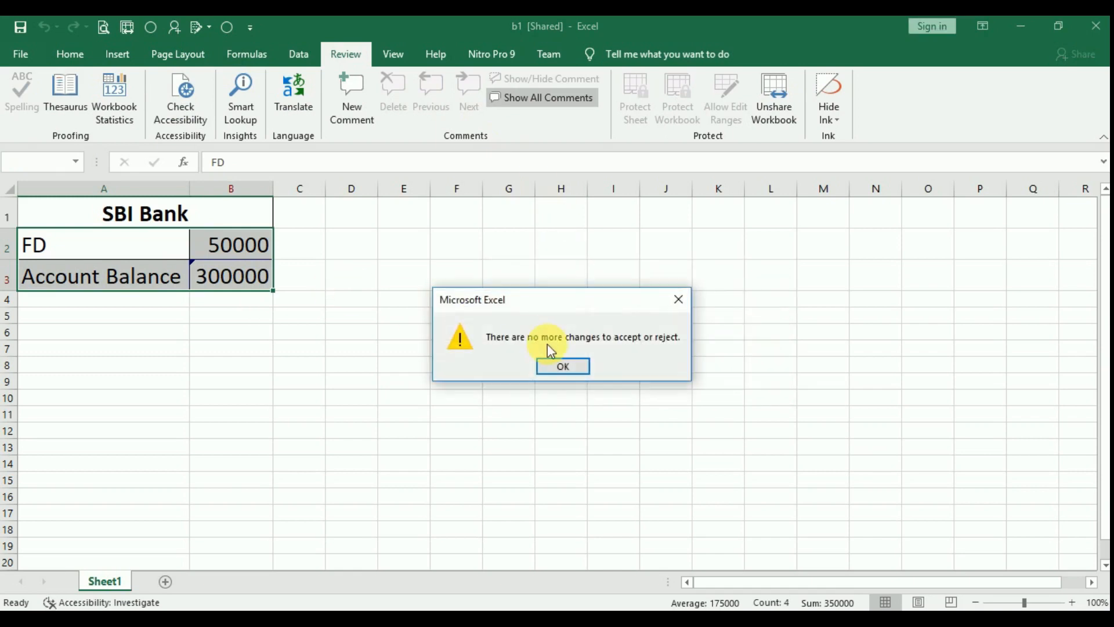
pyautogui.click(563, 366)
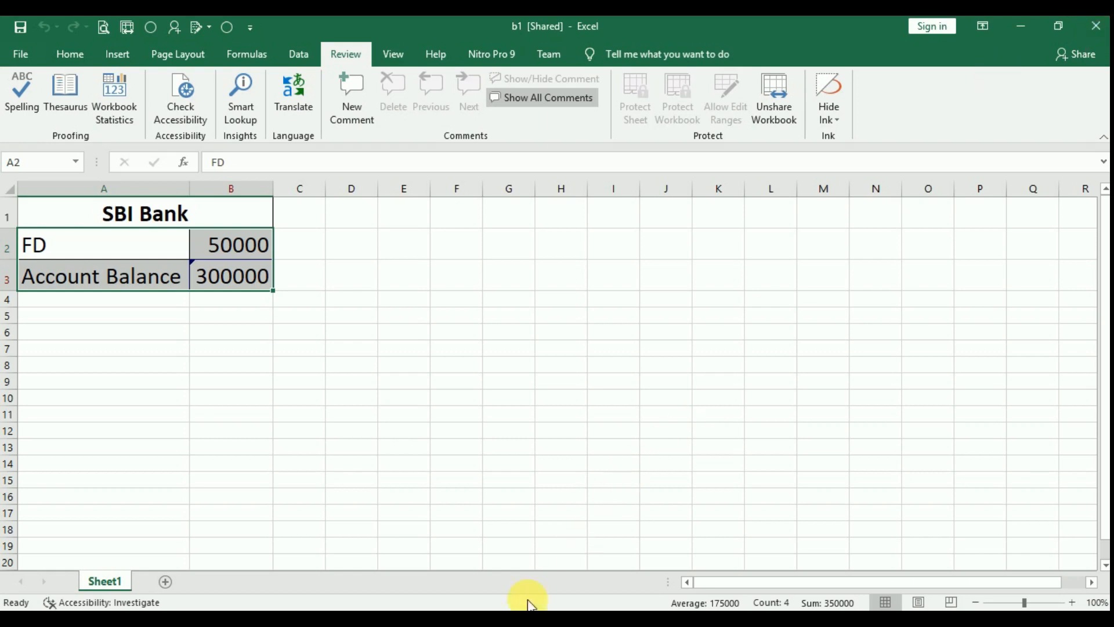
# Step: Open the recent workbook b1 - Copy to view its bank values, and close it again
pyautogui.moveTo(510, 610)
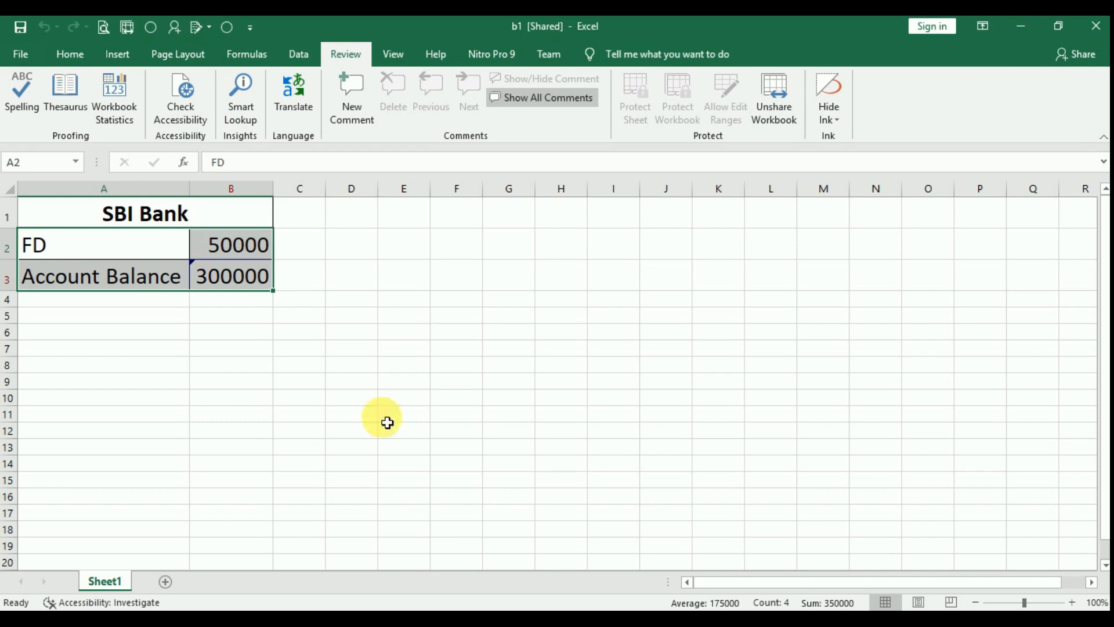
pyautogui.click(20, 52)
pyautogui.click(40, 168)
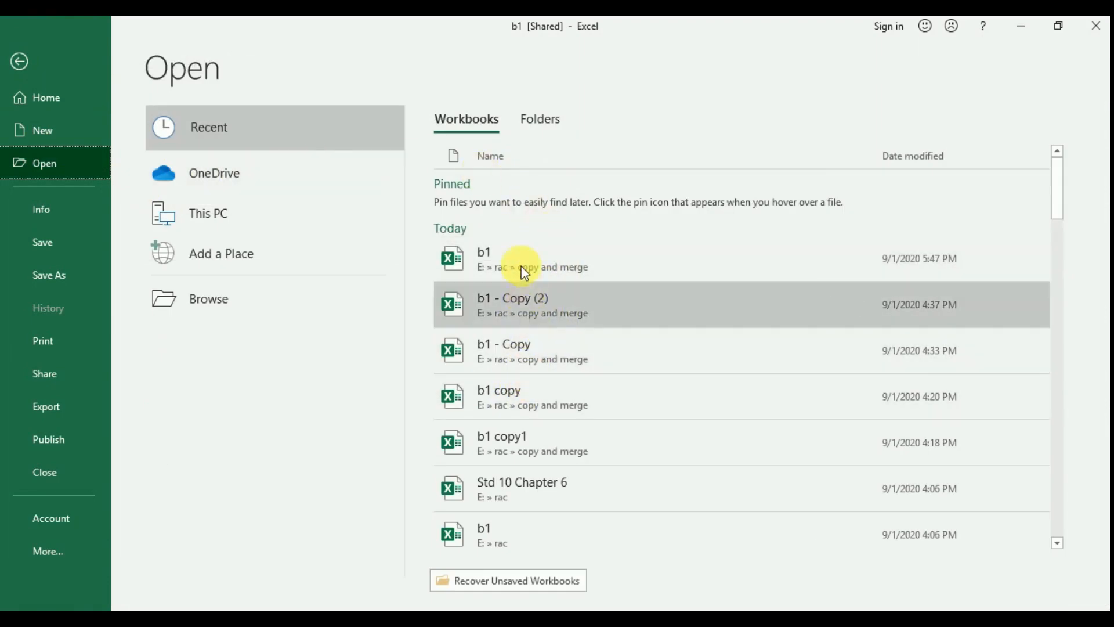
pyautogui.click(523, 360)
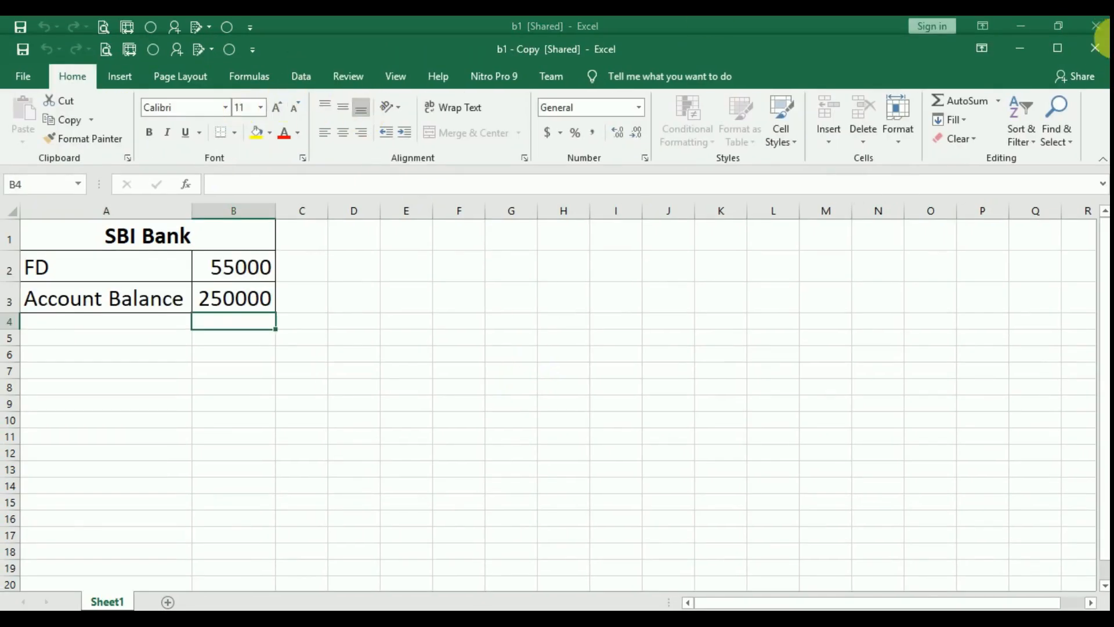
pyautogui.click(1095, 48)
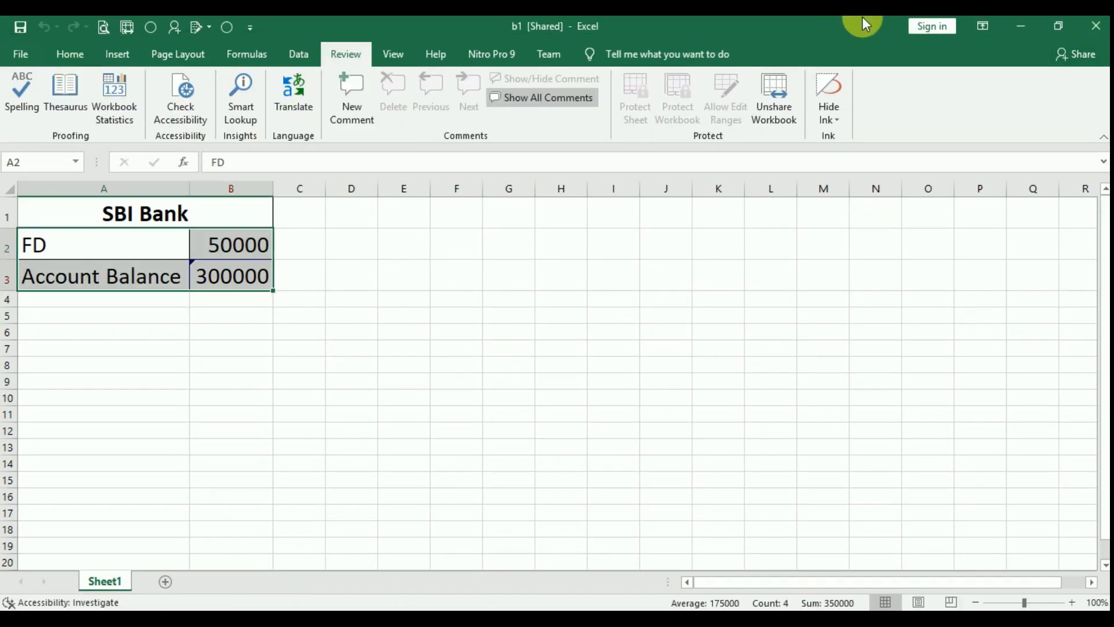
# Step: Minimize the workbook and open the folder copy and merge inside rac on Local Disk (E:) in File Explorer
pyautogui.click(1022, 26)
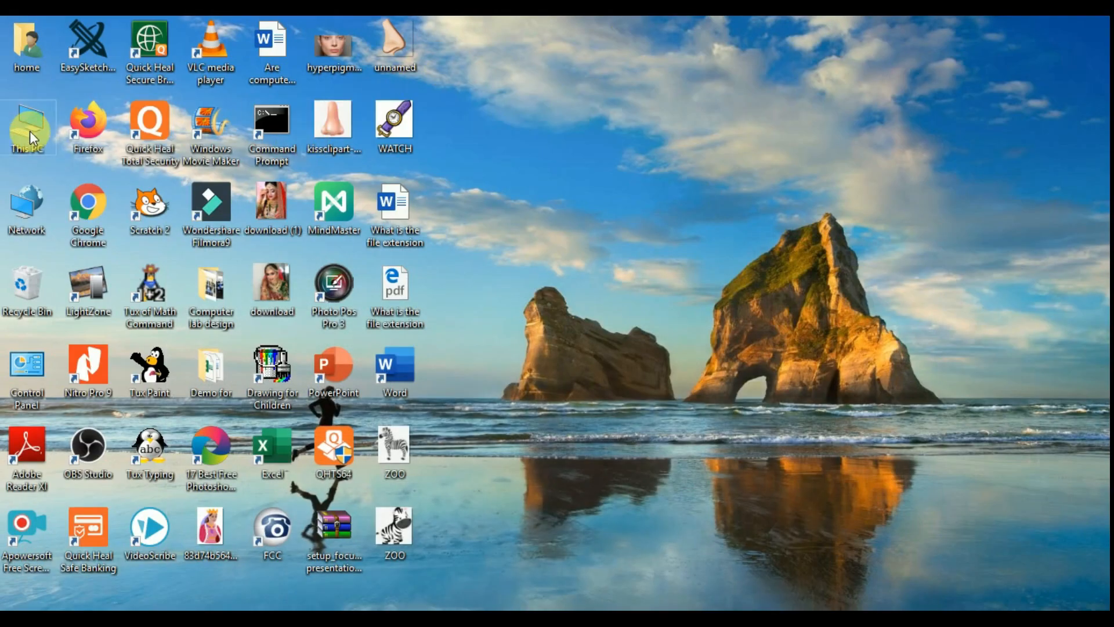
pyautogui.doubleClick(30, 130)
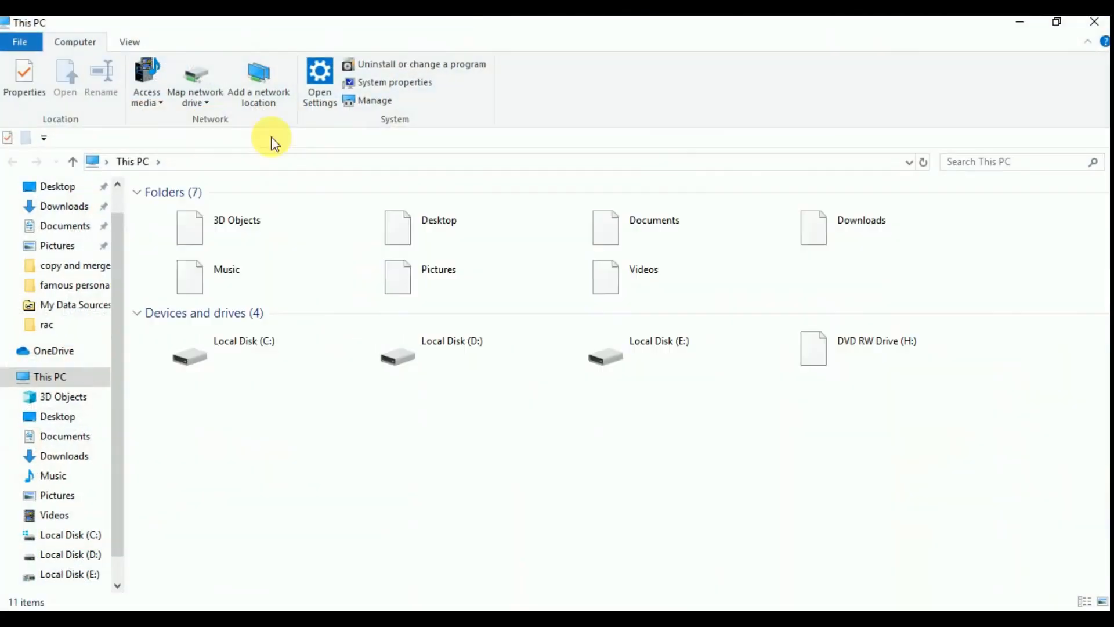
pyautogui.doubleClick(669, 369)
pyautogui.click(468, 367)
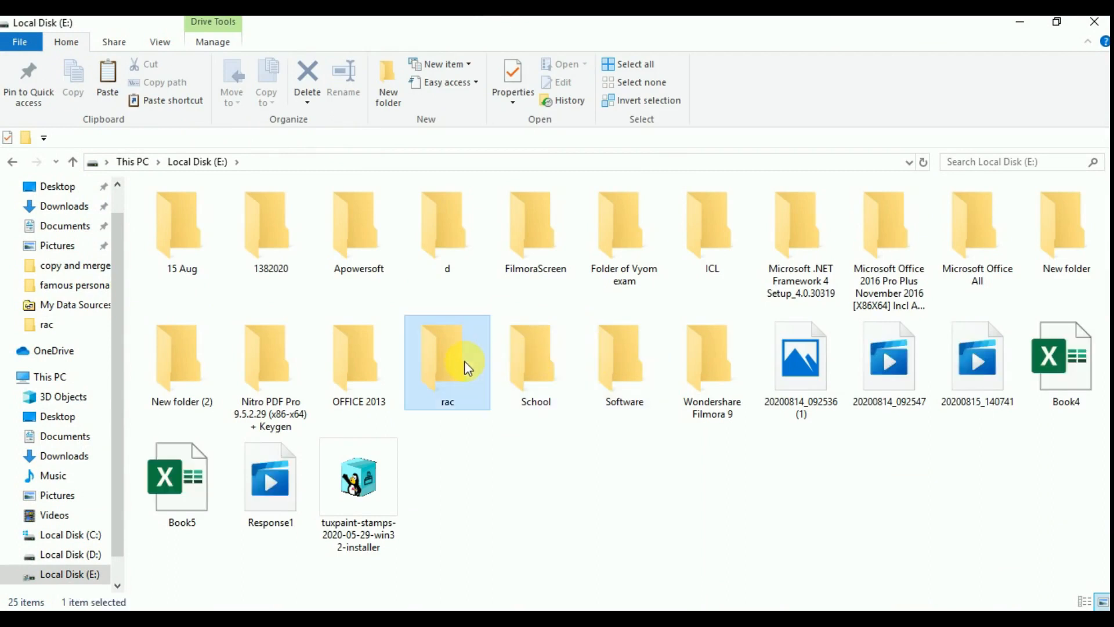
pyautogui.doubleClick(468, 367)
pyautogui.click(289, 219)
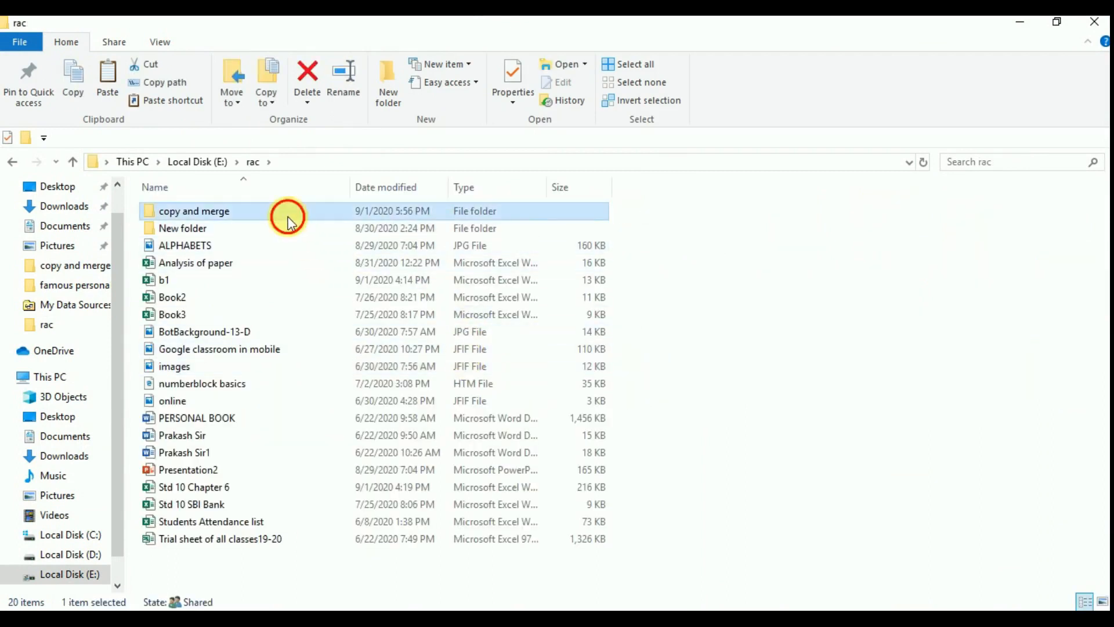
pyautogui.doubleClick(288, 220)
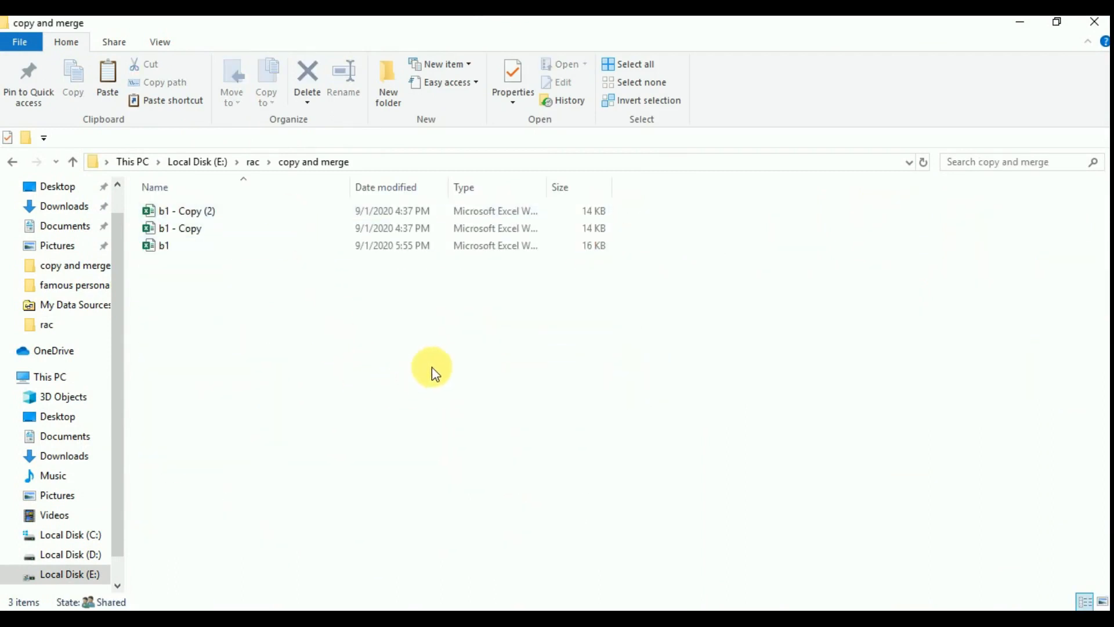
# Step: Copy the b1 workbook file in the copy and merge folder to the clipboard
pyautogui.rightClick(246, 246)
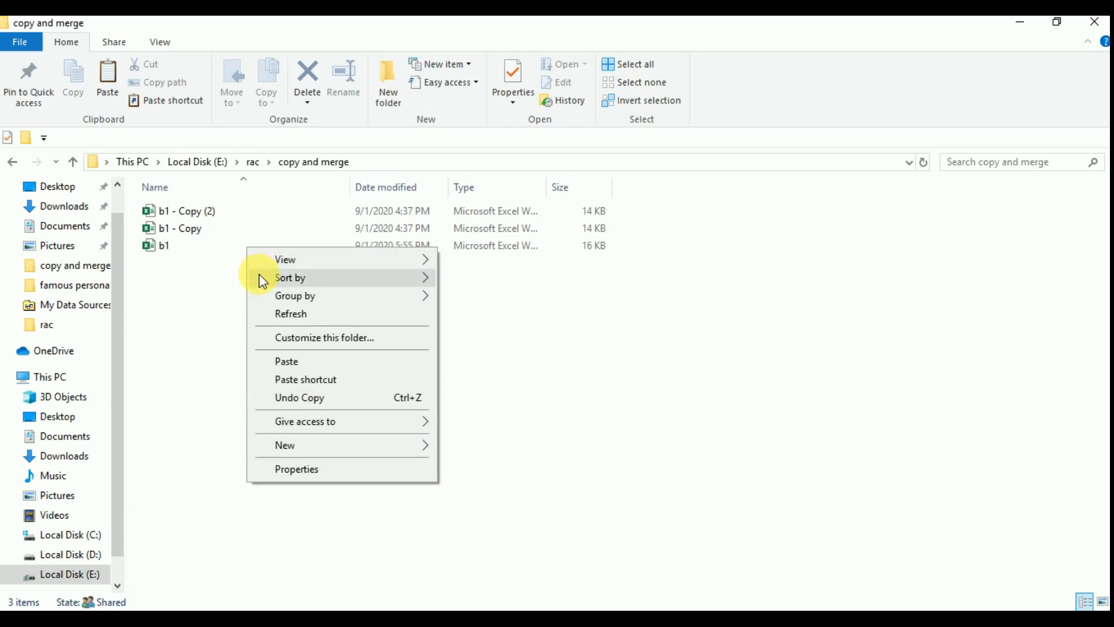
pyautogui.click(216, 246)
pyautogui.rightClick(216, 247)
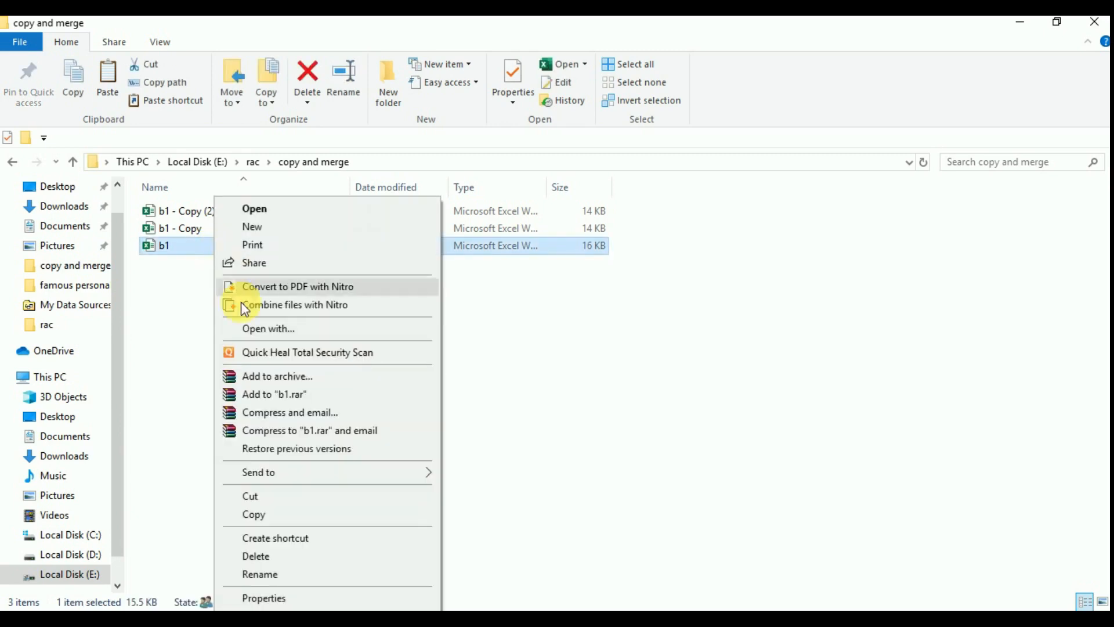
pyautogui.click(323, 515)
pyautogui.click(299, 230)
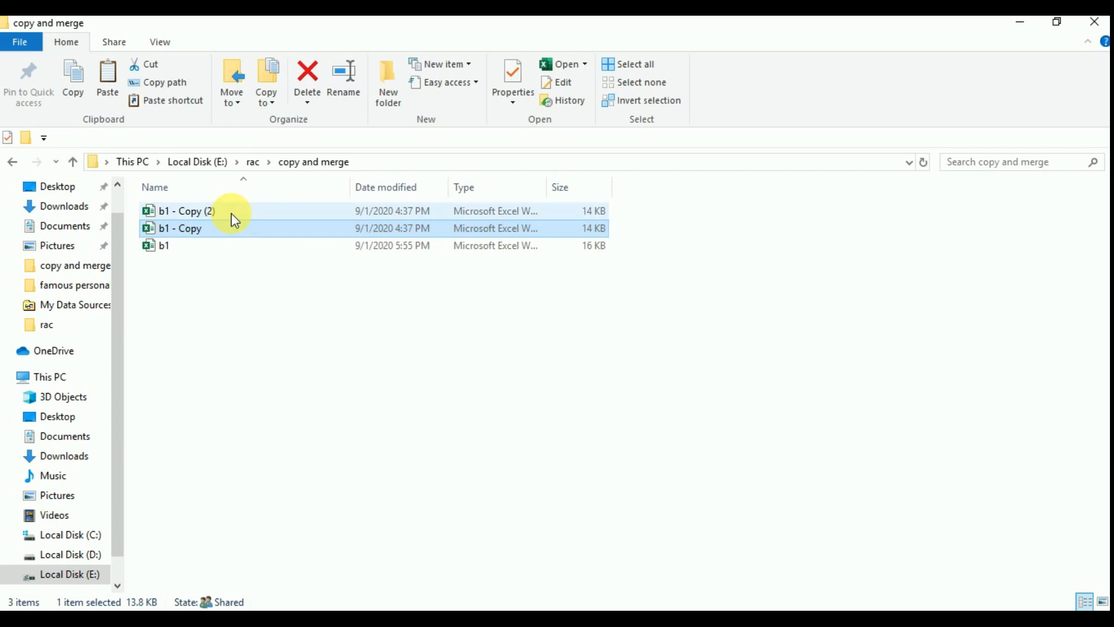
# Step: Glance at the open b1 workbook in Excel, return to the copy and merge folder, and open b1 - Copy
pyautogui.click(287, 324)
pyautogui.click(532, 607)
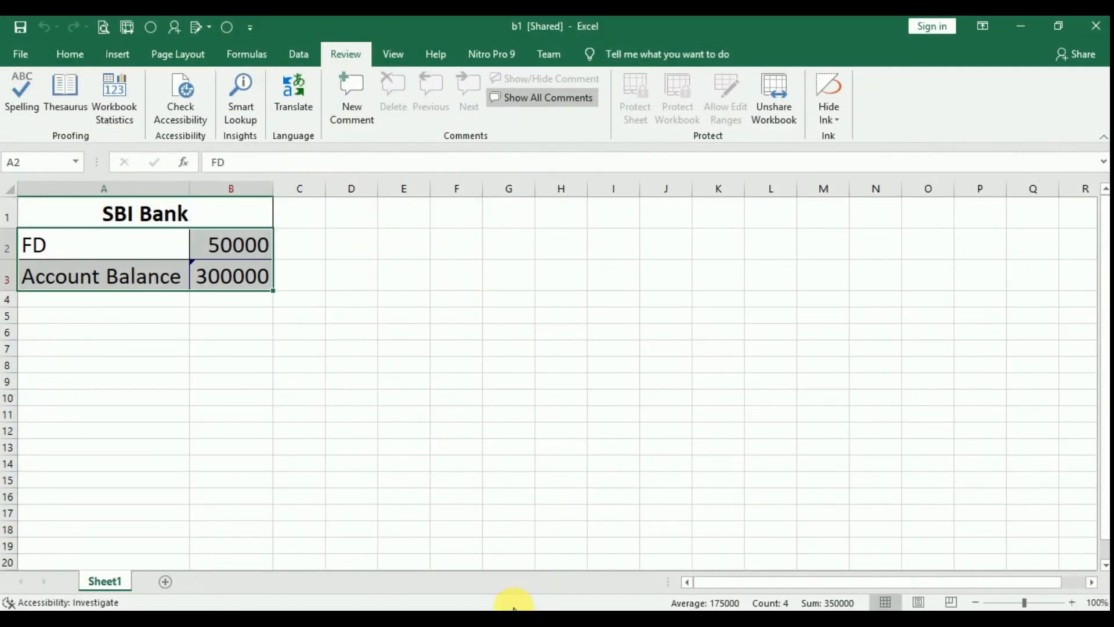
pyautogui.click(494, 555)
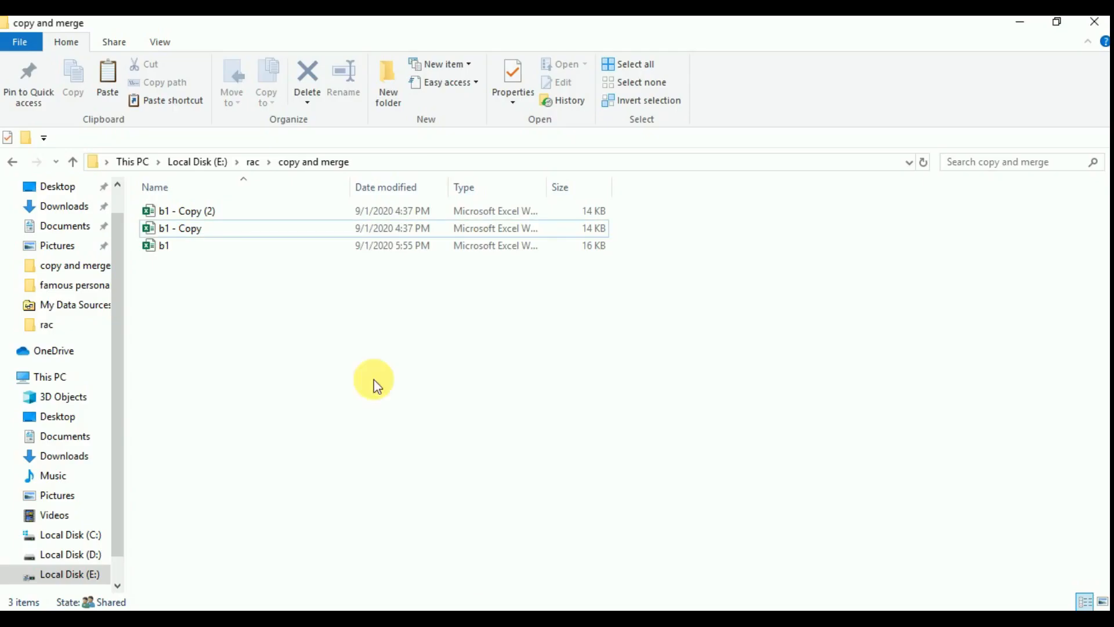
pyautogui.doubleClick(269, 230)
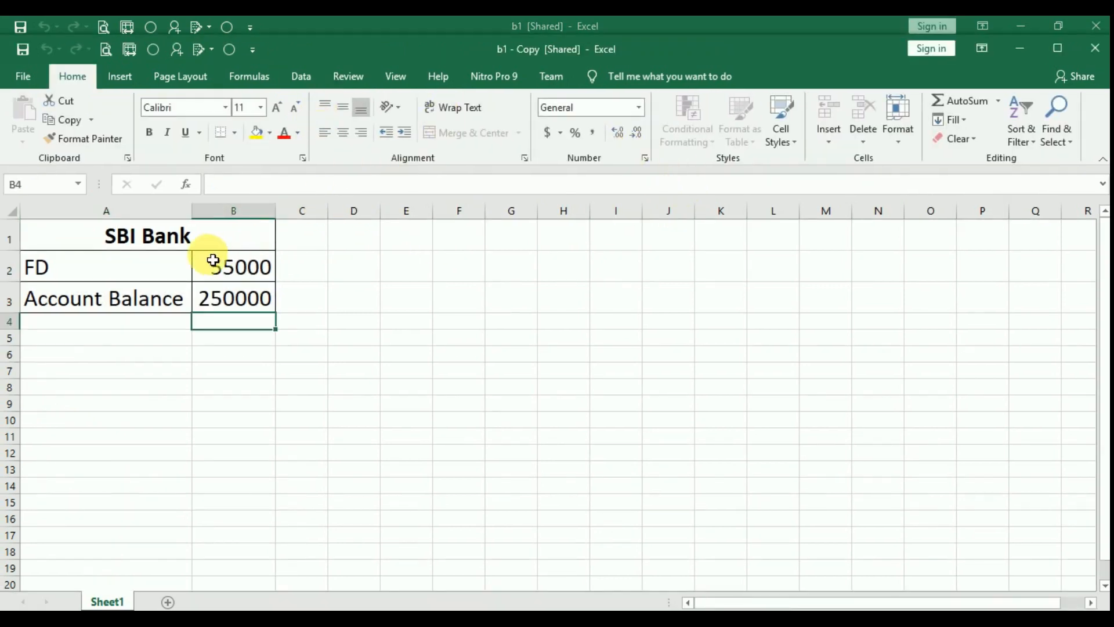
# Step: Highlight all tracked changes by everyone in the range A2:B3 of b1 - Copy on screen
pyautogui.click(176, 280)
pyautogui.moveTo(177, 285); pyautogui.dragTo(233, 306)
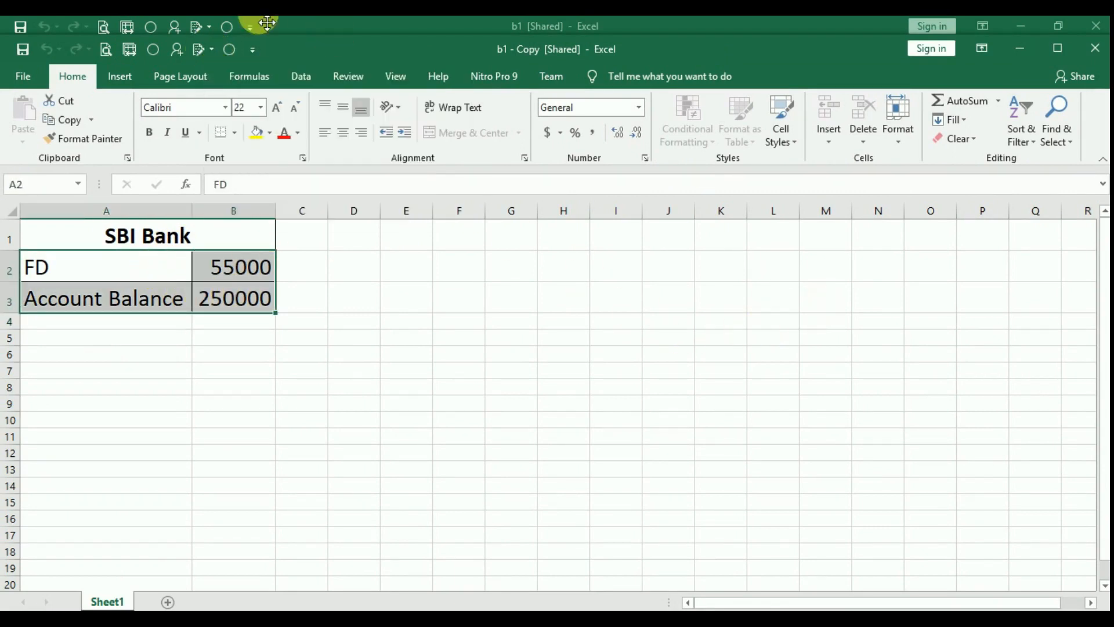
pyautogui.click(213, 56)
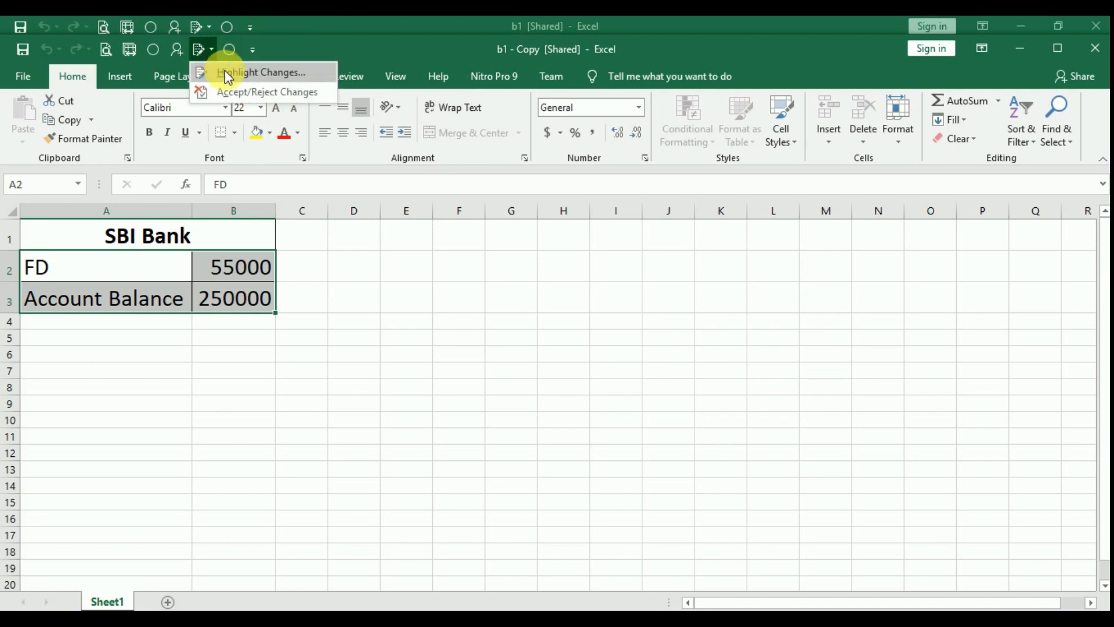
pyautogui.click(244, 73)
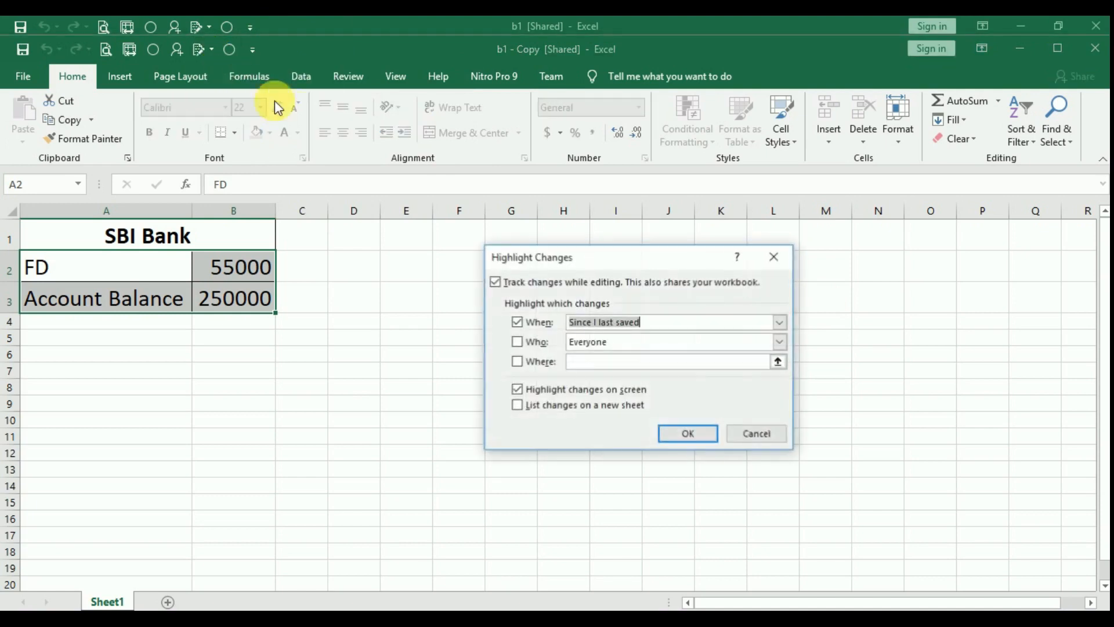
pyautogui.click(779, 322)
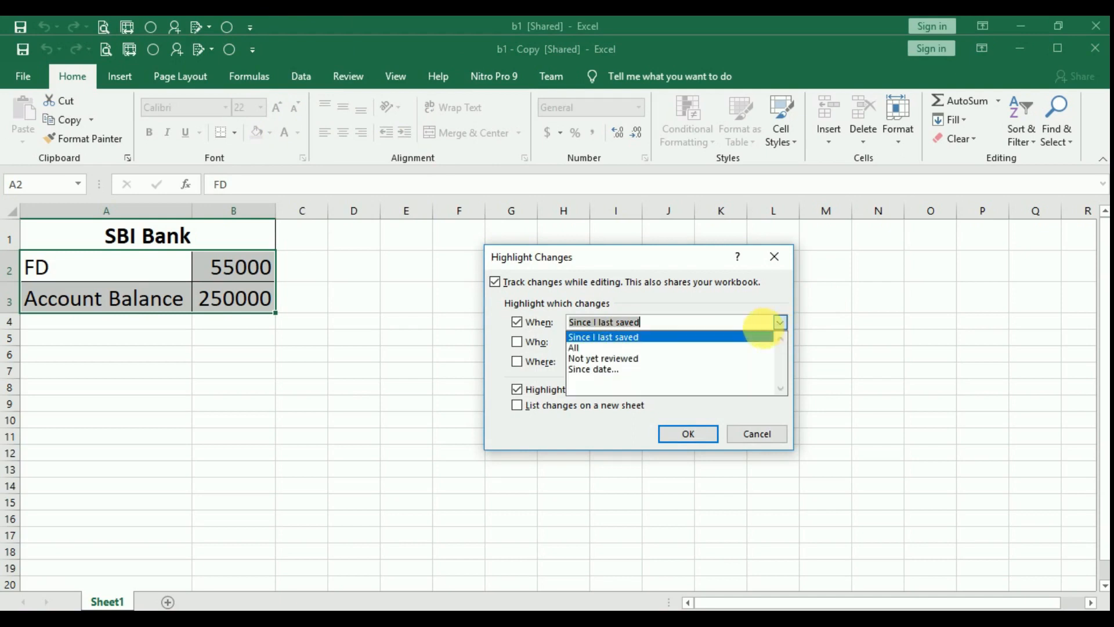
pyautogui.click(669, 348)
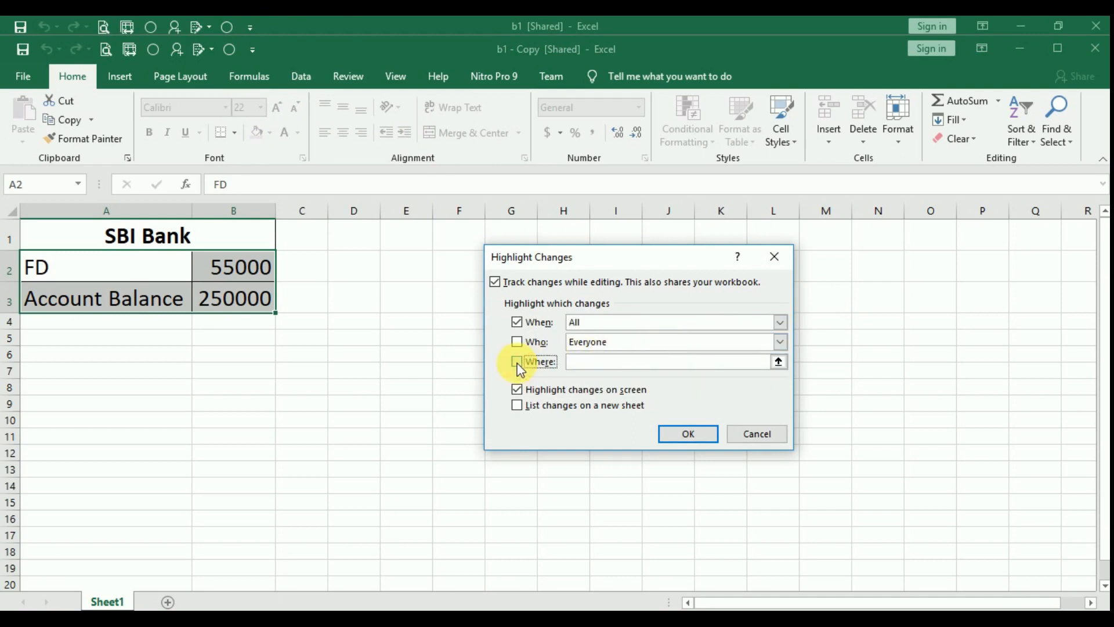
pyautogui.click(516, 362)
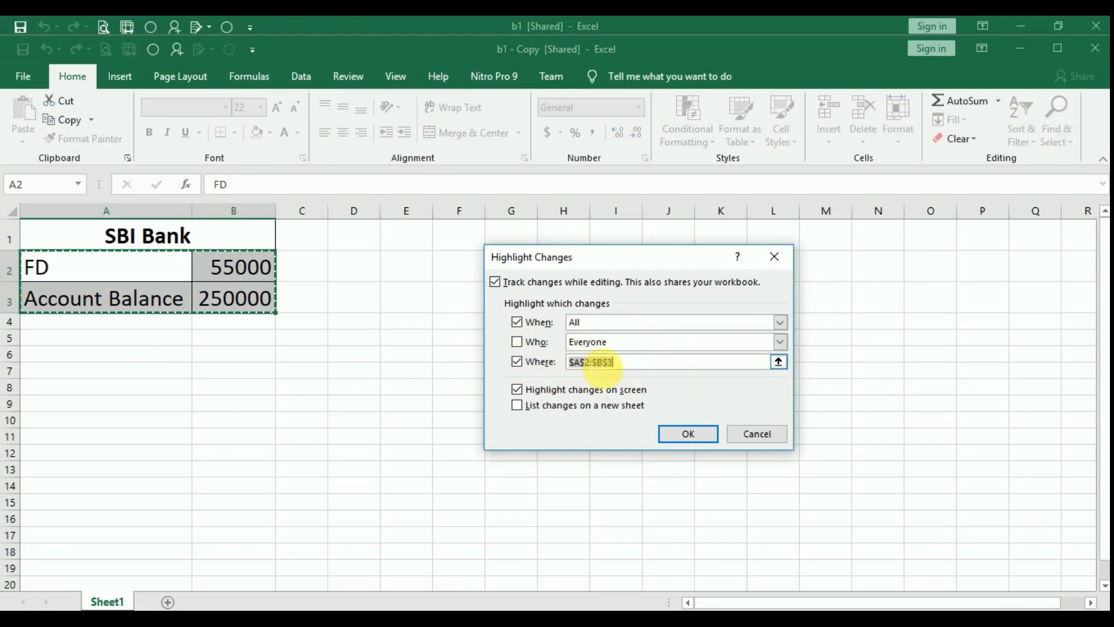
pyautogui.click(691, 438)
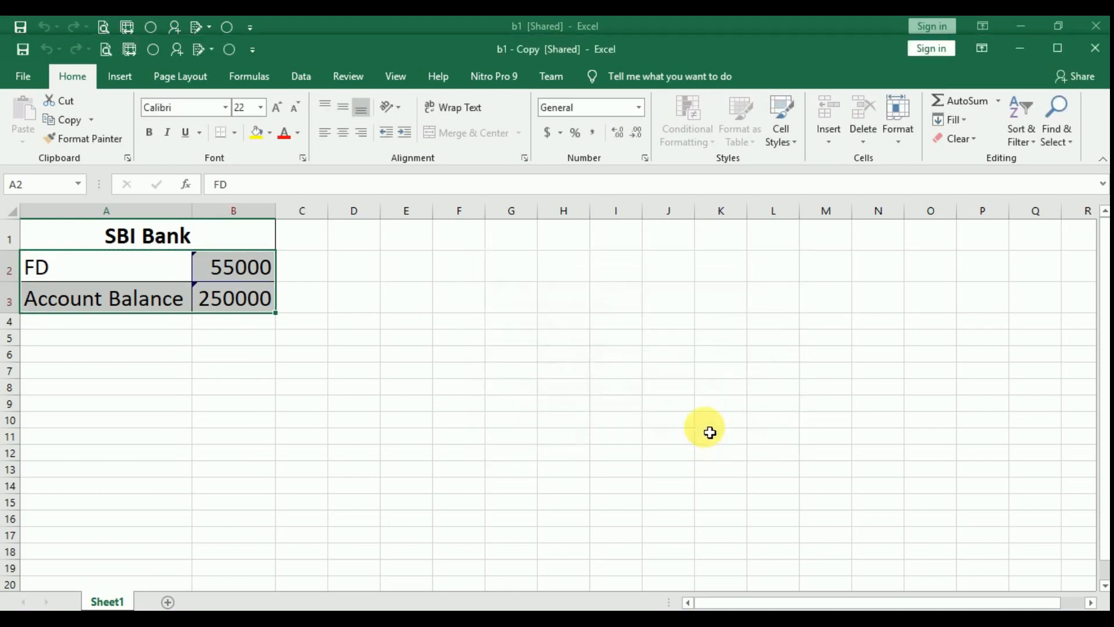
# Step: Run Accept/Reject Changes in b1 - Copy for changes not yet reviewed, with the Where range filter turned off
pyautogui.click(199, 54)
pyautogui.click(220, 91)
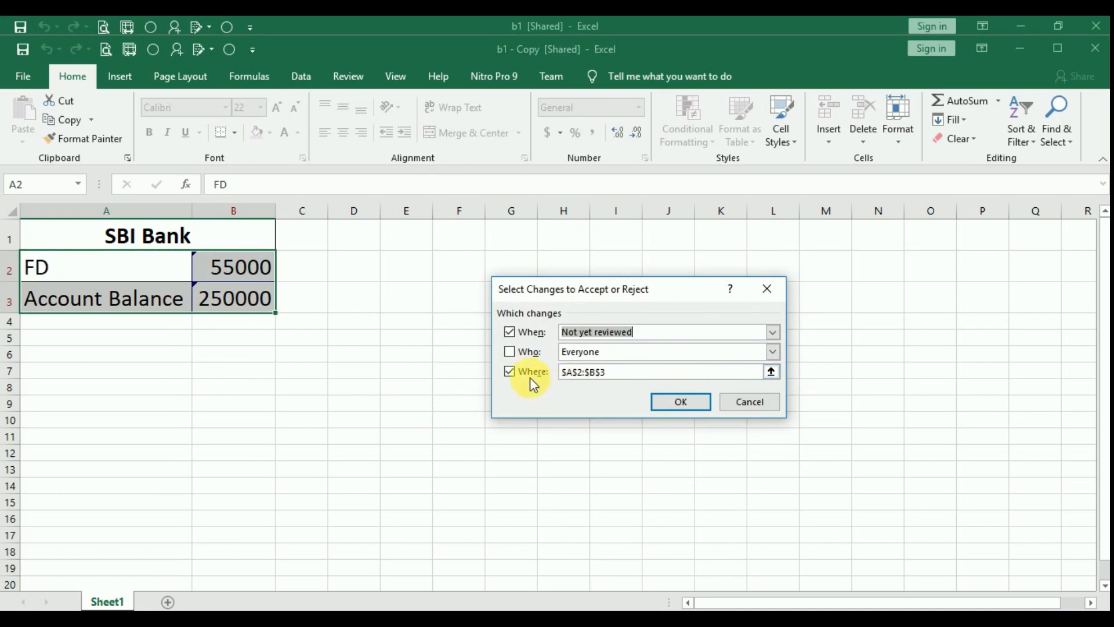
pyautogui.click(511, 372)
pyautogui.click(675, 404)
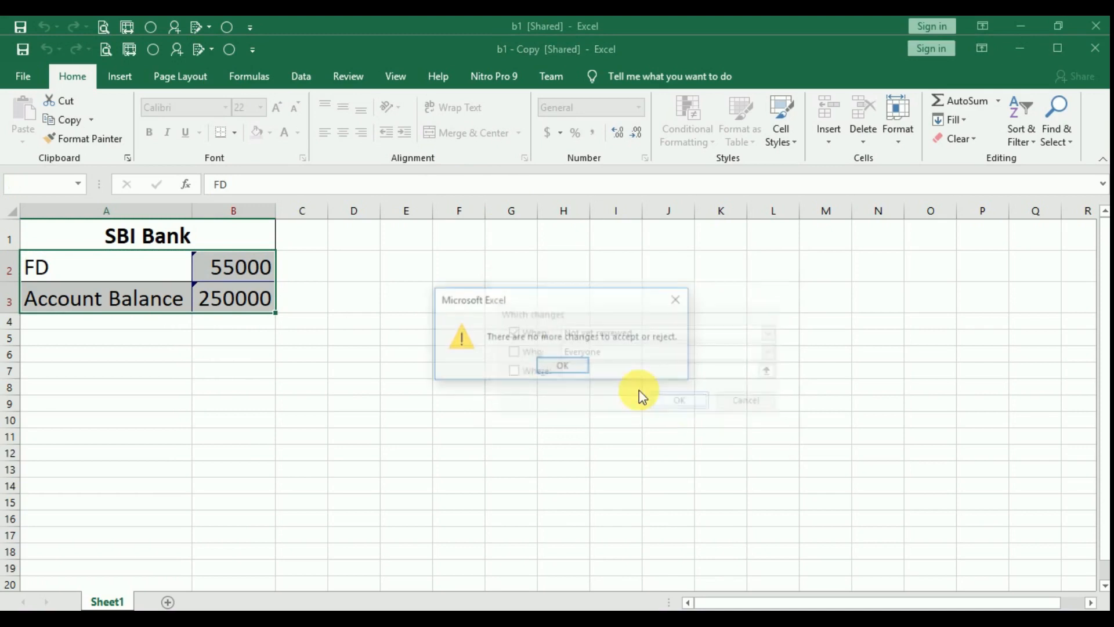
pyautogui.click(575, 367)
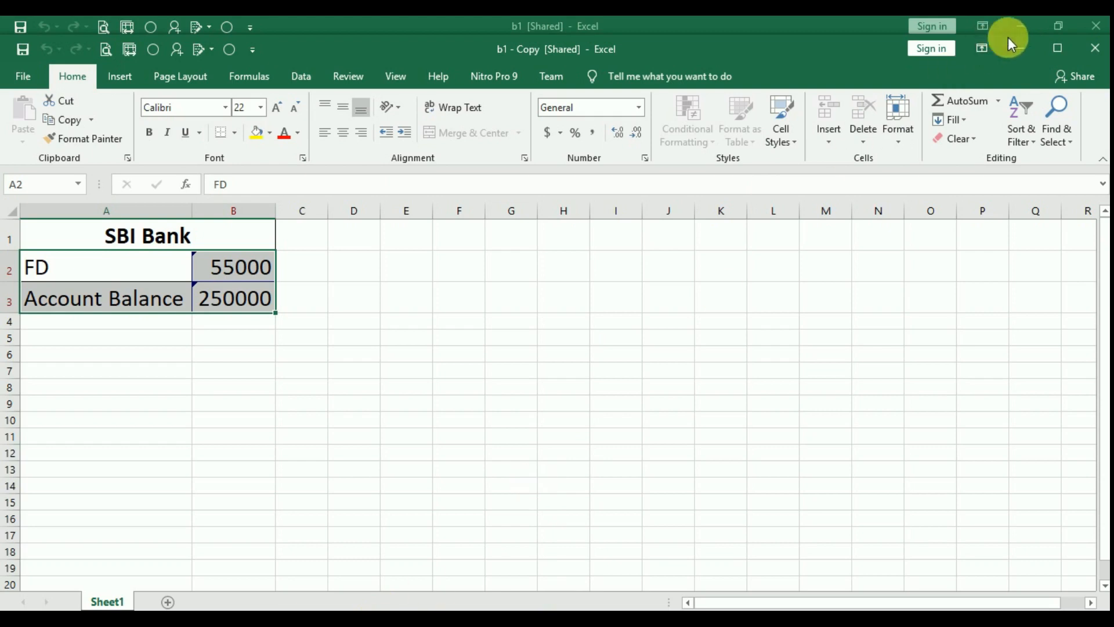
# Step: Minimize b1 - Copy, return to the copy and merge folder in File Explorer, and open b1 - Copy (2)
pyautogui.click(1030, 48)
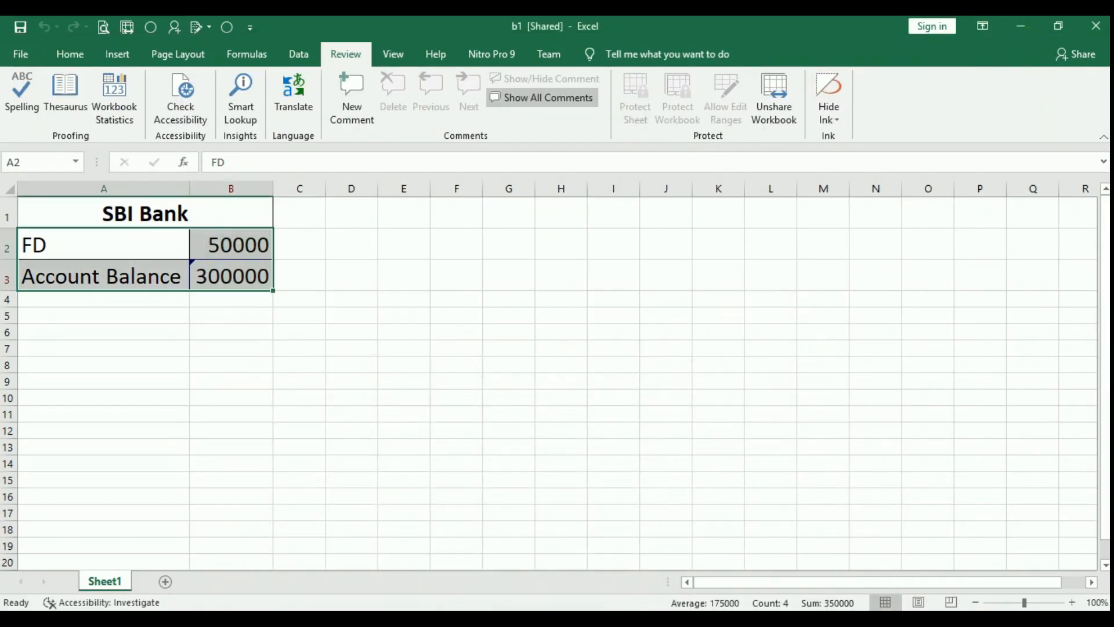
pyautogui.click(462, 618)
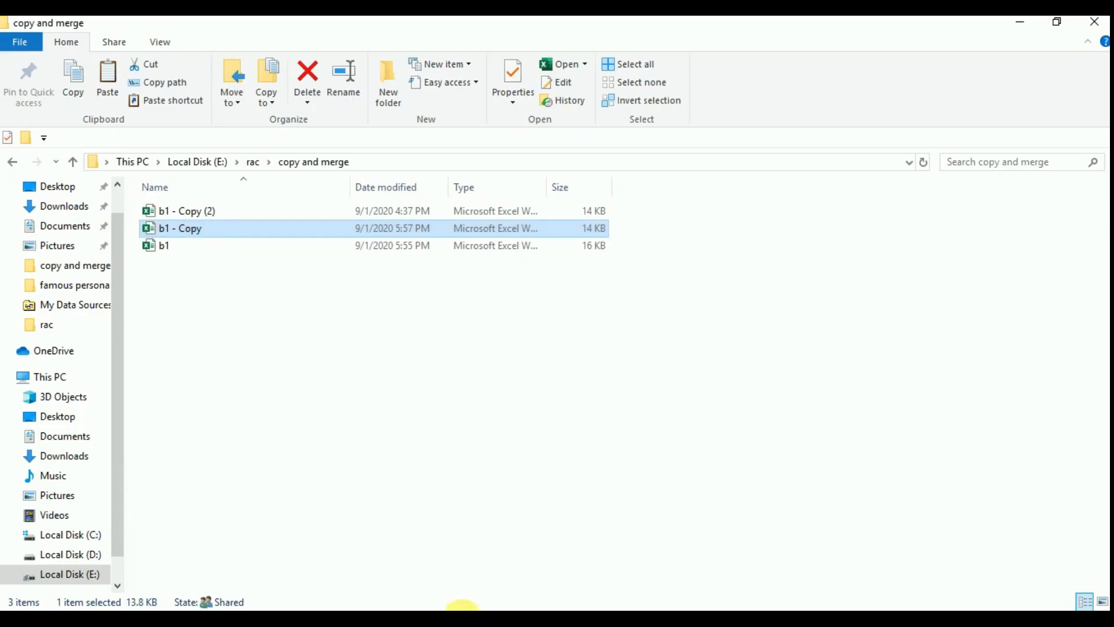
pyautogui.doubleClick(207, 213)
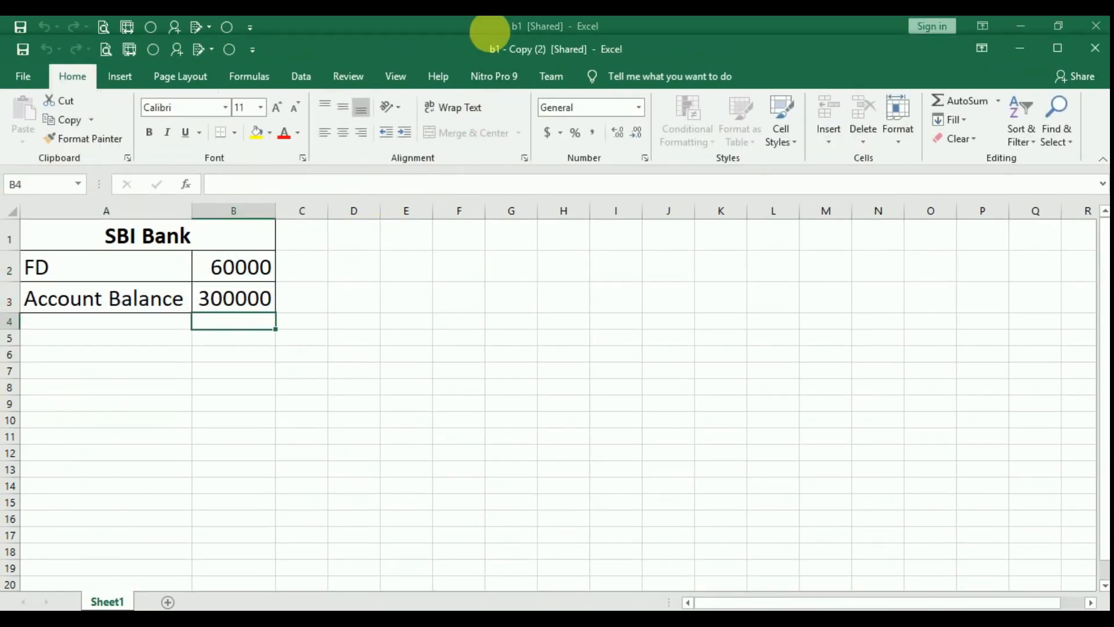
# Step: Highlight all tracked changes by everyone in the range A2:B3 of b1 - Copy (2) on screen
pyautogui.moveTo(149, 266); pyautogui.dragTo(250, 294)
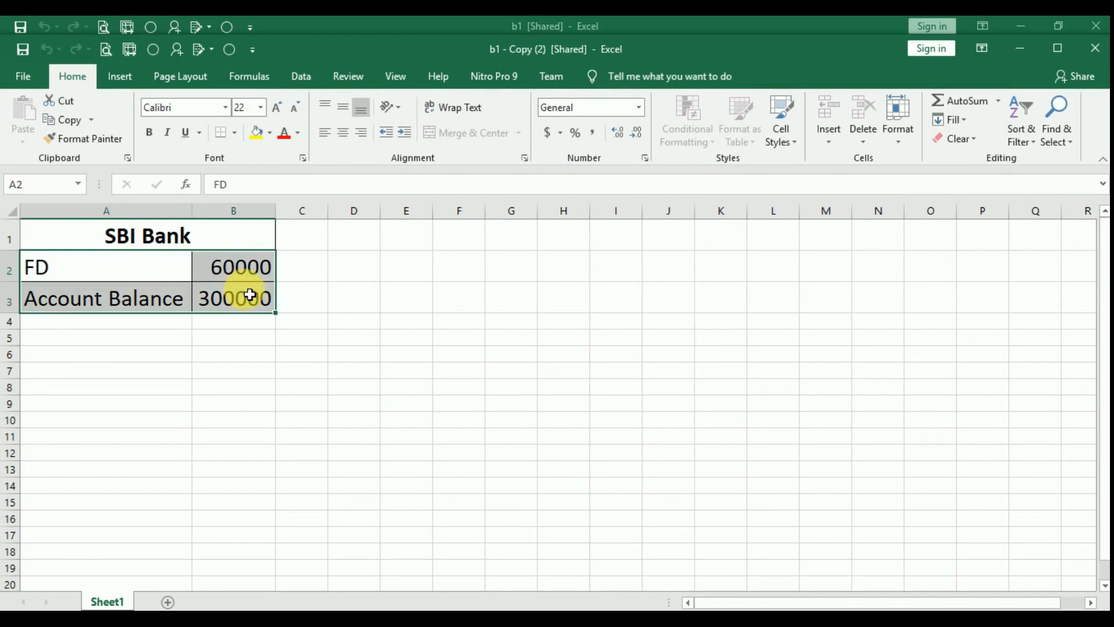
pyautogui.click(197, 51)
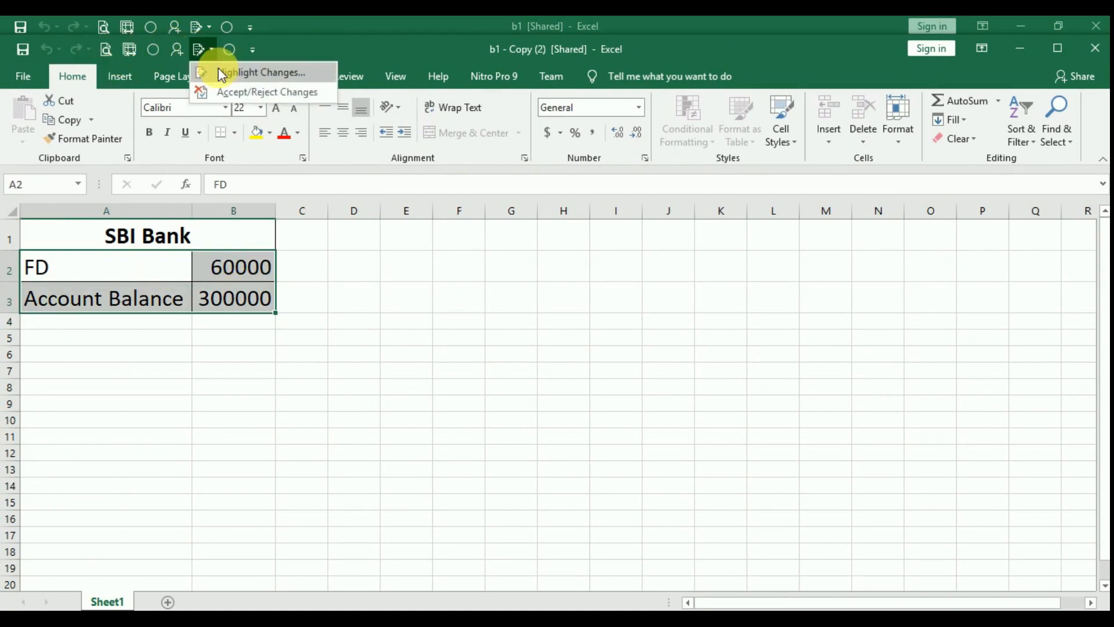
pyautogui.click(238, 72)
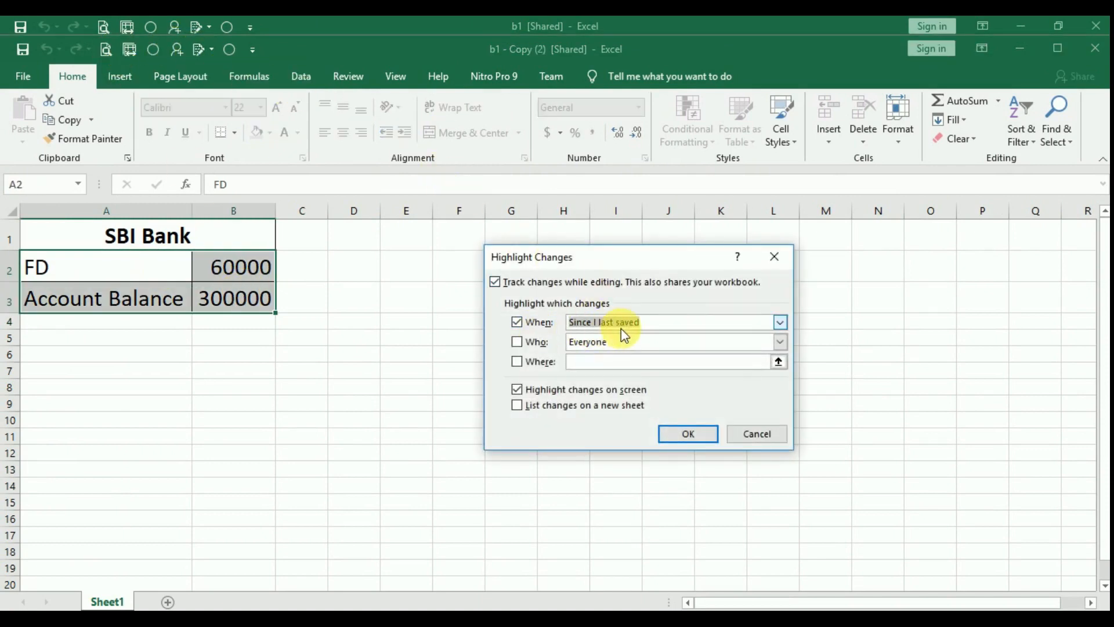
pyautogui.click(780, 323)
pyautogui.click(687, 351)
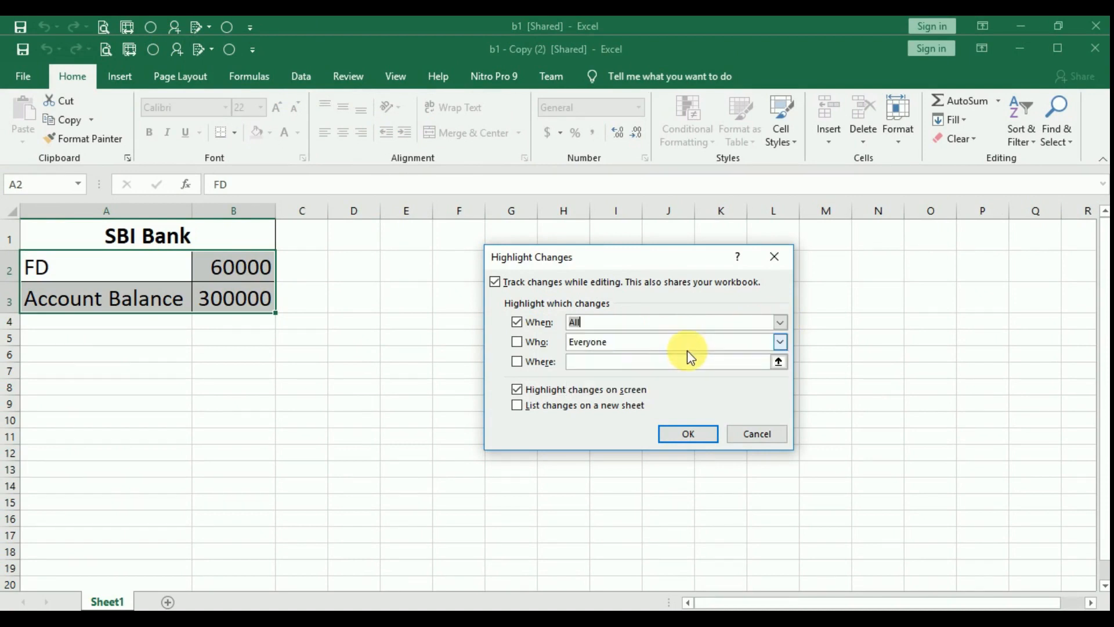
pyautogui.click(529, 361)
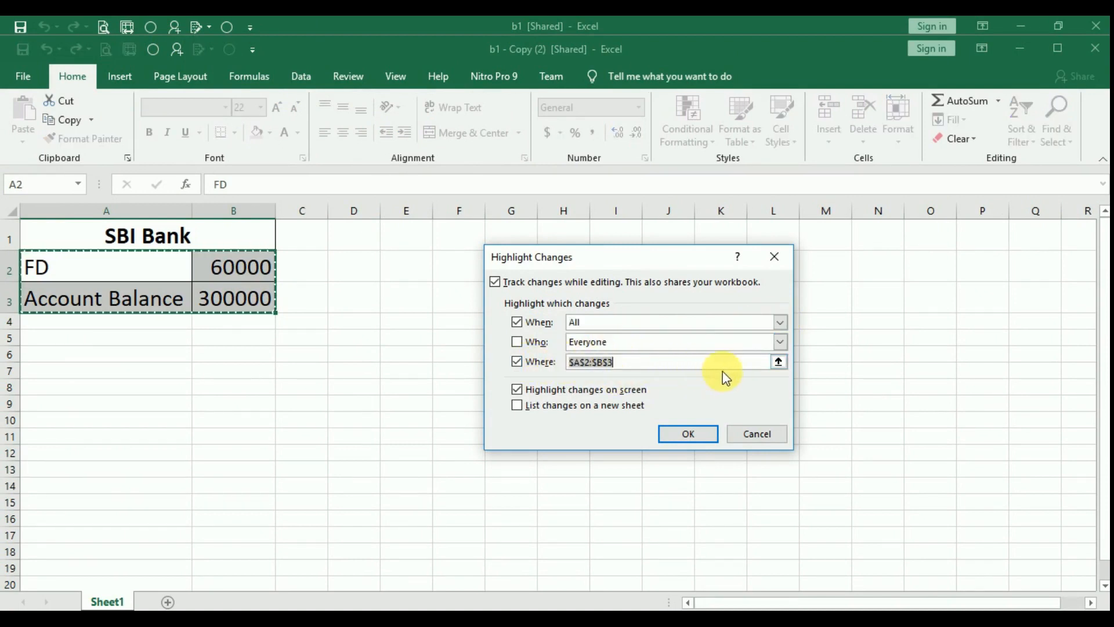
pyautogui.click(689, 433)
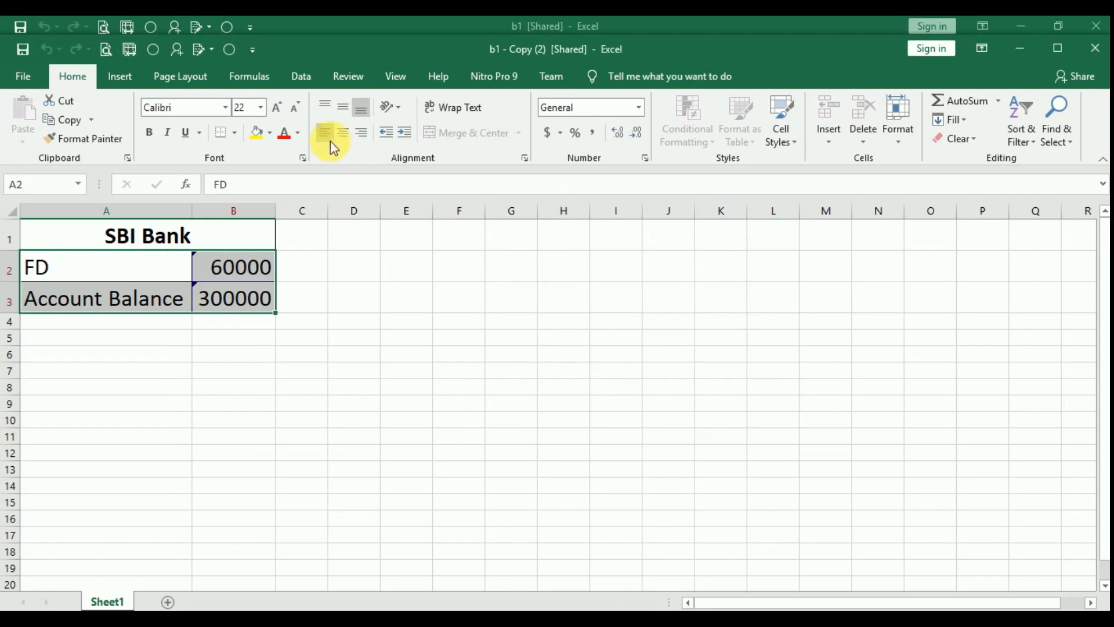
# Step: Run Accept/Reject Changes in b1 - Copy (2) for changes not yet reviewed, with the Where range filter turned off
pyautogui.click(210, 48)
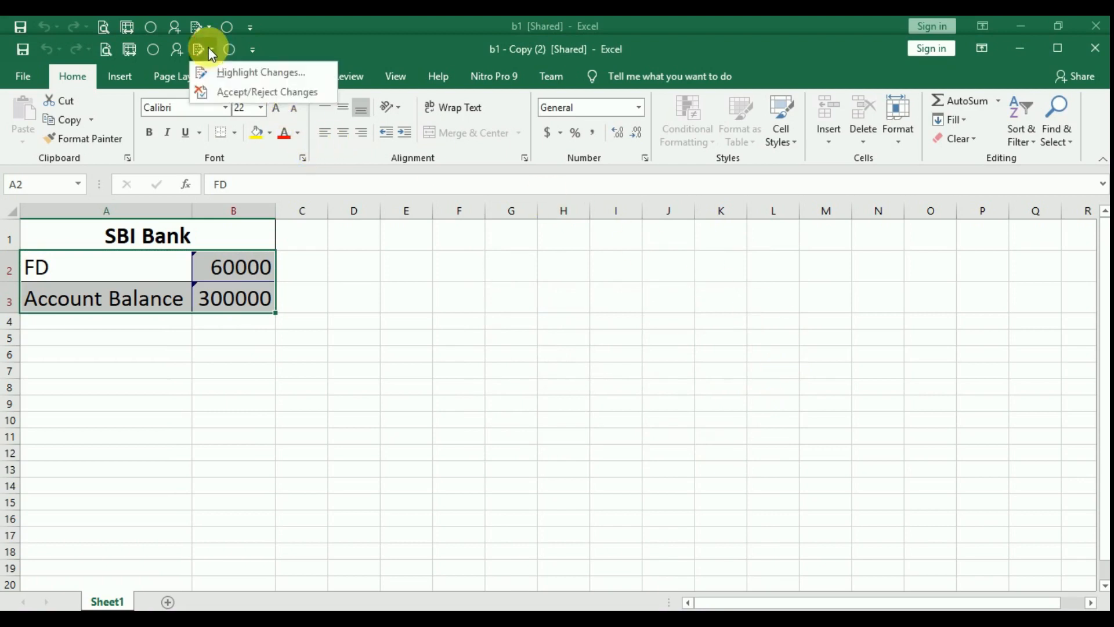
pyautogui.click(223, 92)
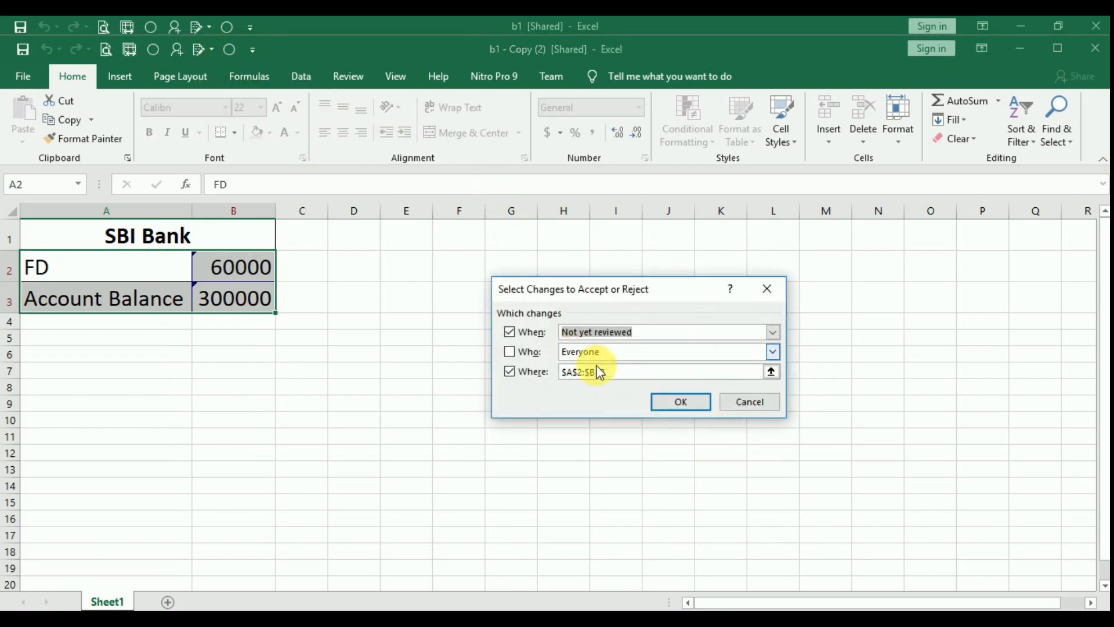
pyautogui.click(513, 376)
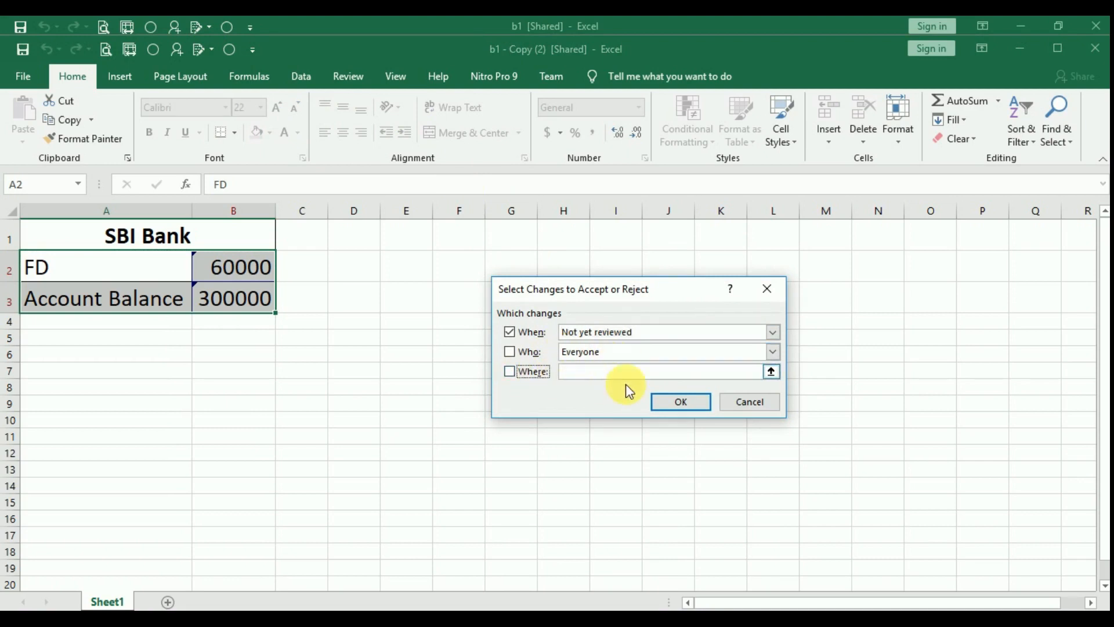
pyautogui.click(682, 402)
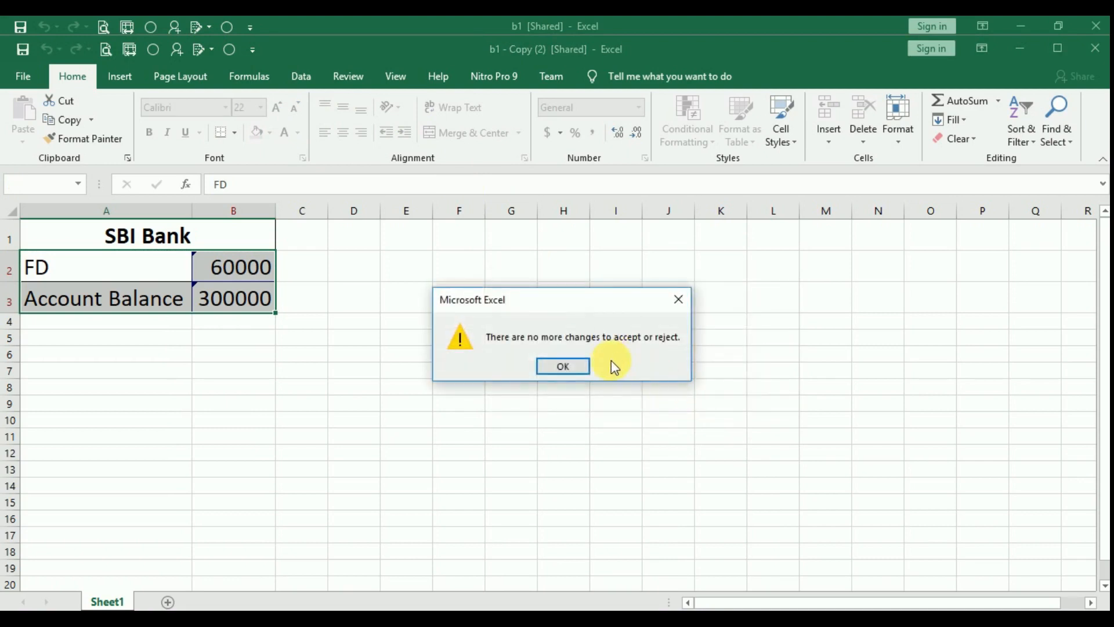
pyautogui.click(580, 373)
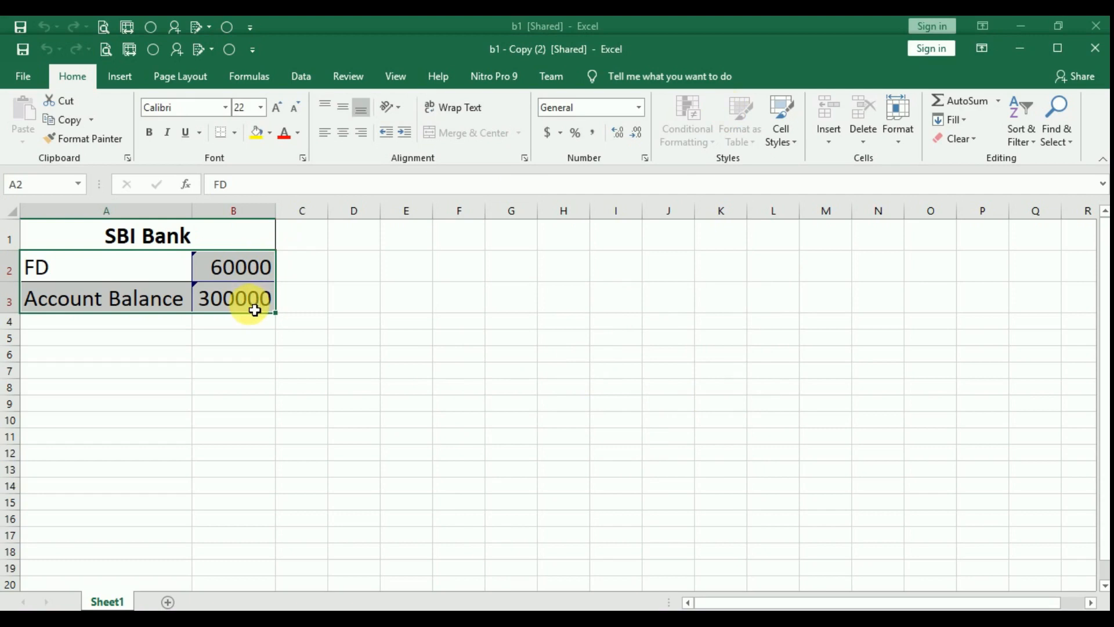
# Step: View the change note on the Account Balance value in cell B3 and set that value to 400000
pyautogui.moveTo(250, 303)
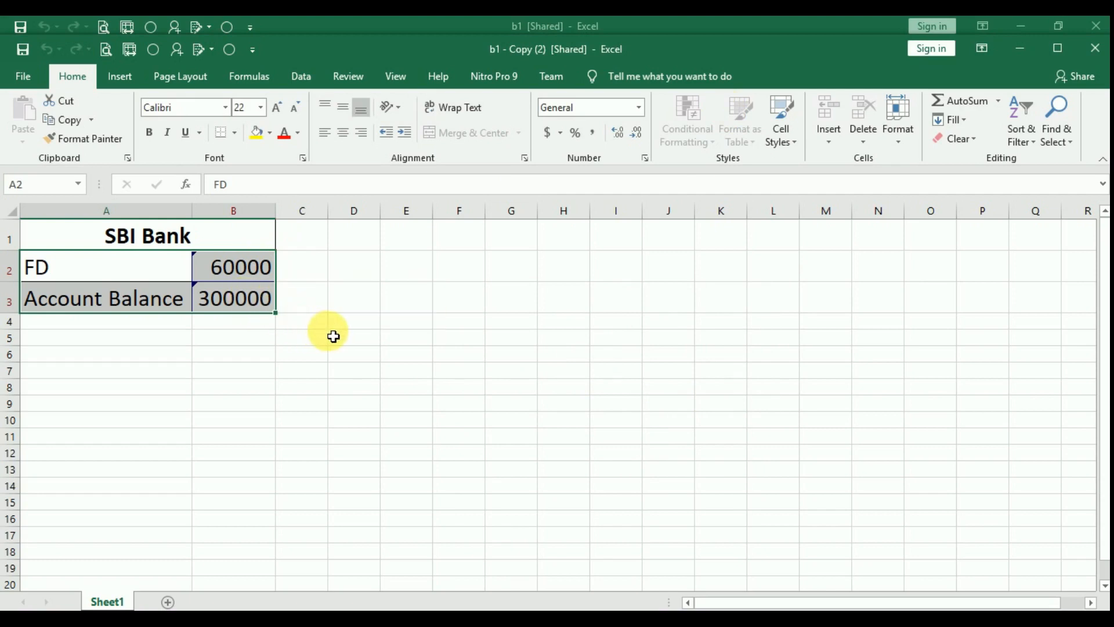
pyautogui.click(257, 298)
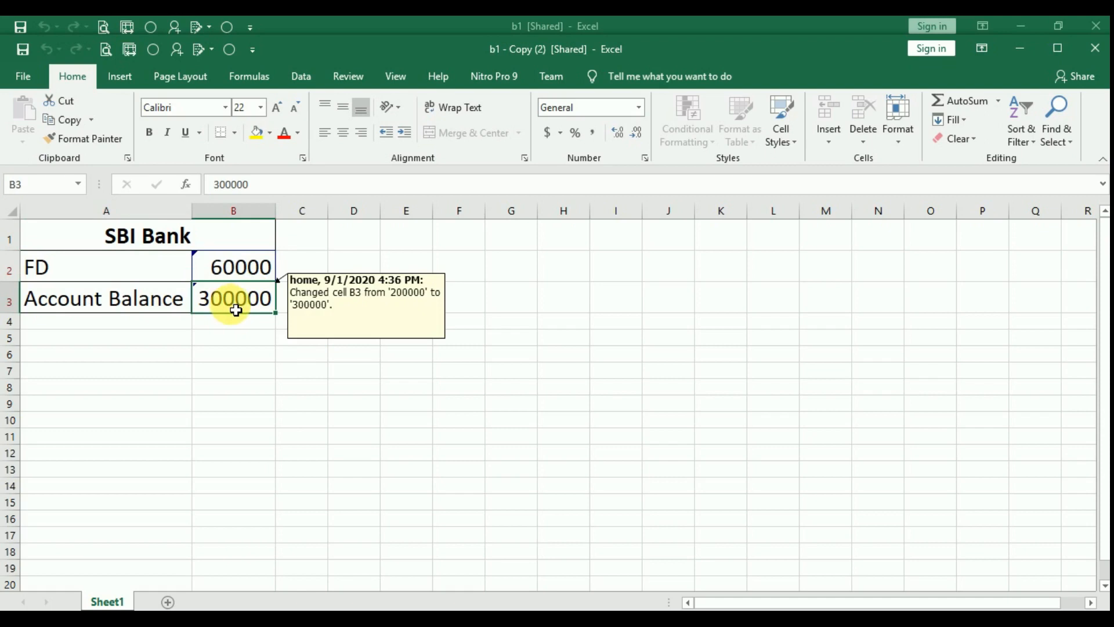
pyautogui.moveTo(271, 308)
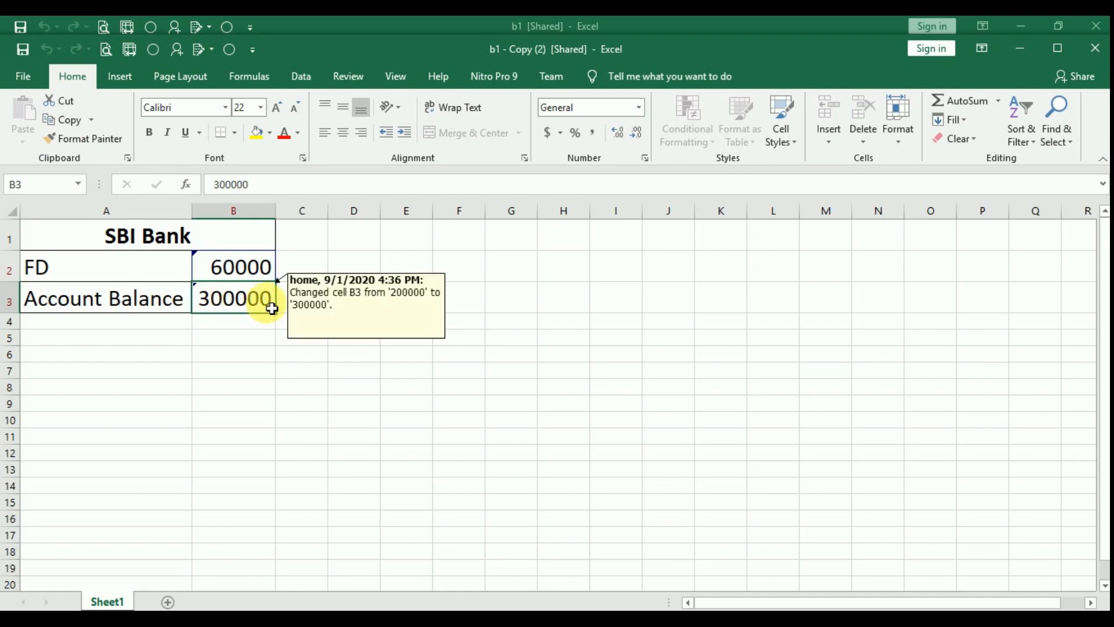
pyautogui.write('4')
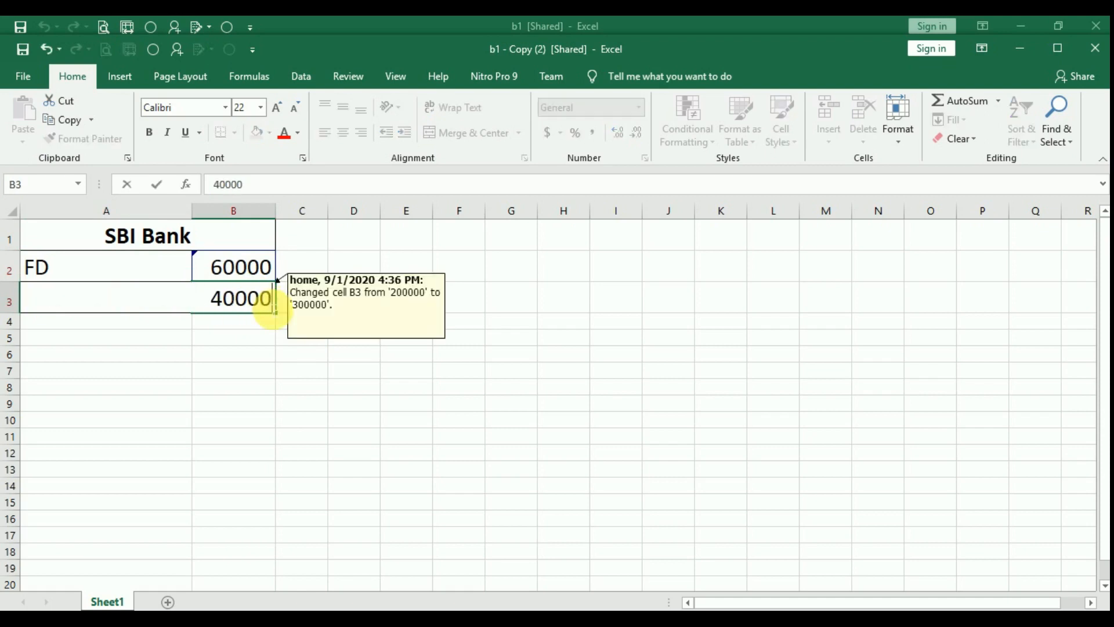
pyautogui.click(180, 422)
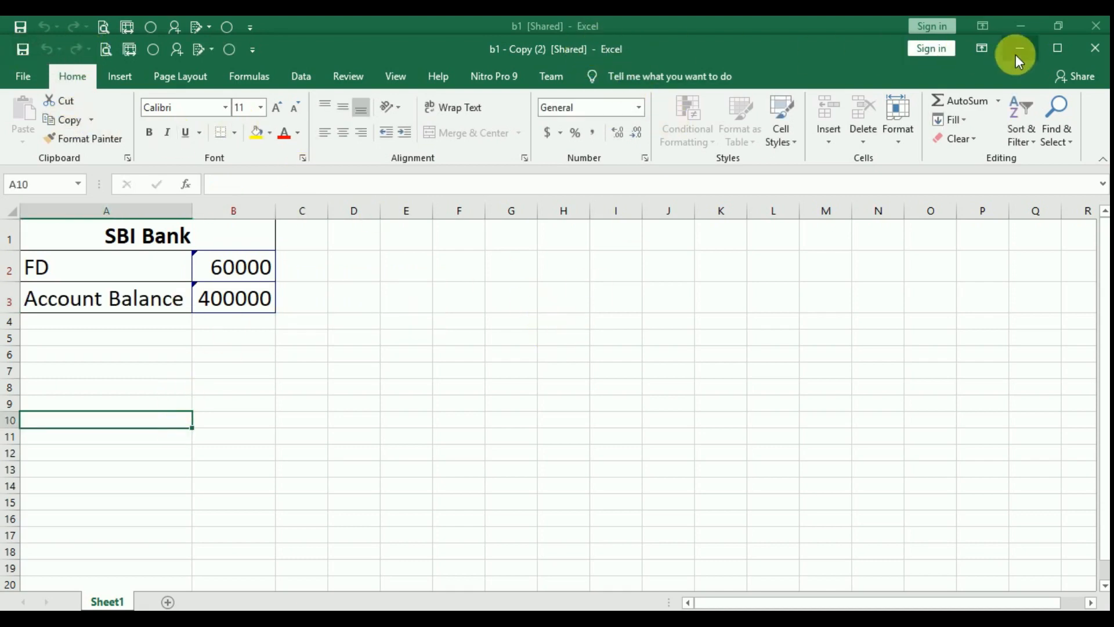
# Step: Close b1 - Copy (2) and open b1 - Copy from the copy and merge folder in File Explorer
pyautogui.click(1095, 49)
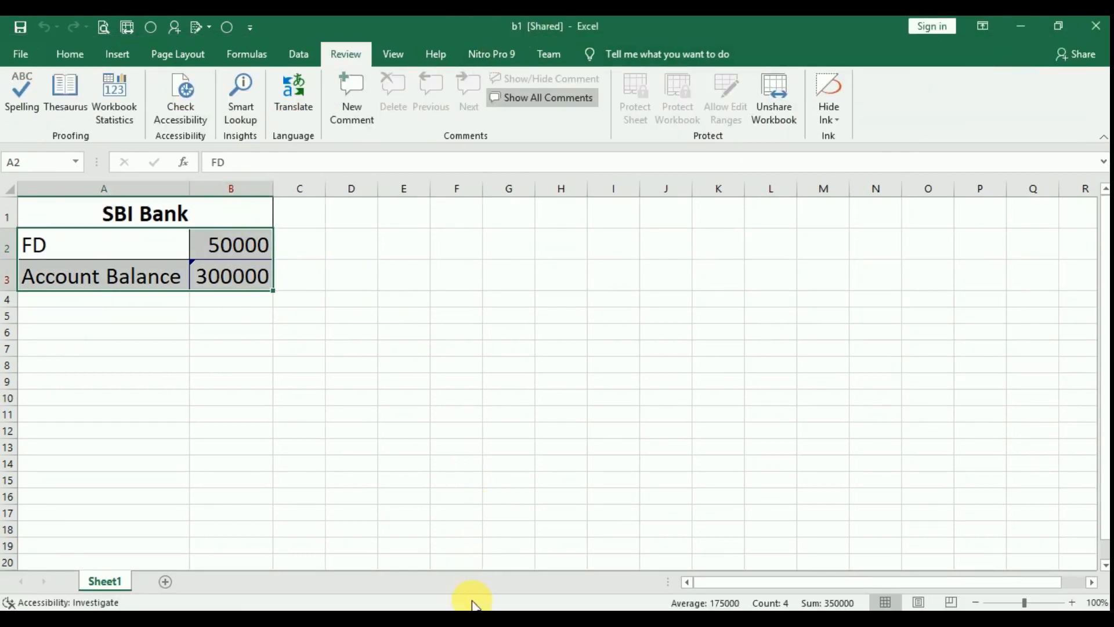
pyautogui.click(474, 619)
pyautogui.doubleClick(271, 235)
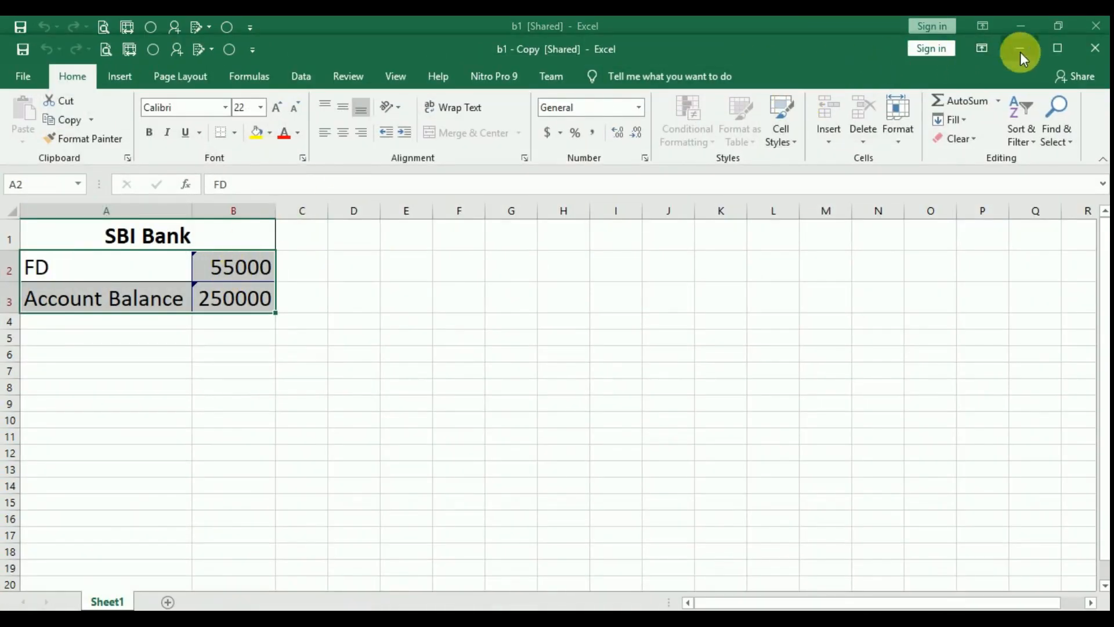
# Step: Move and narrow the b1 - Copy window so that it sits beside the b1 data
pyautogui.click(1055, 49)
pyautogui.click(1059, 28)
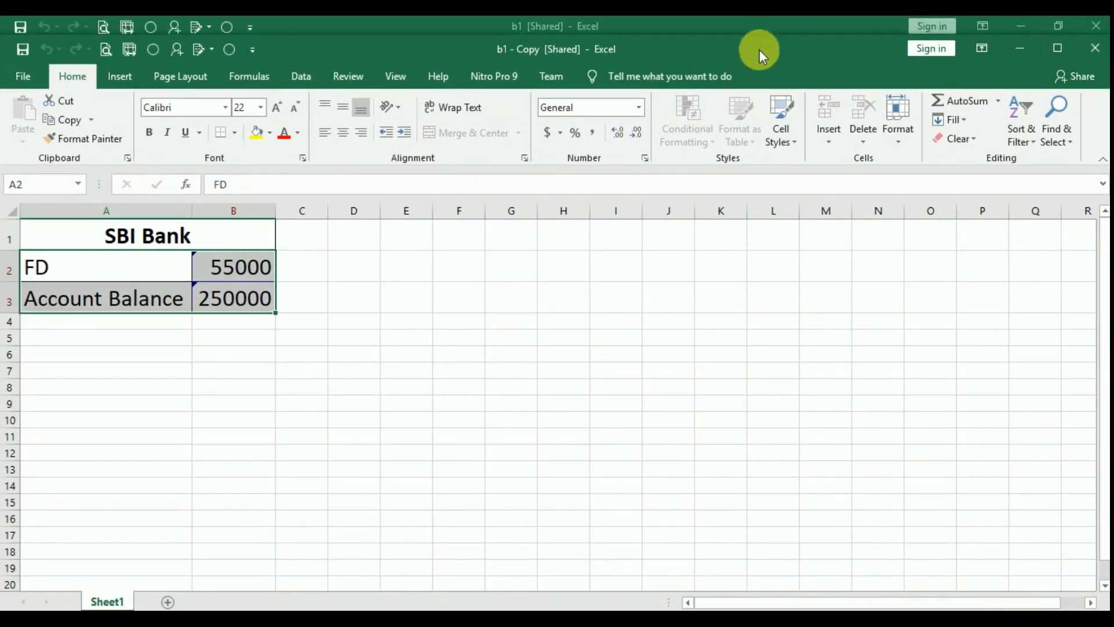
pyautogui.moveTo(641, 47); pyautogui.dragTo(663, 76)
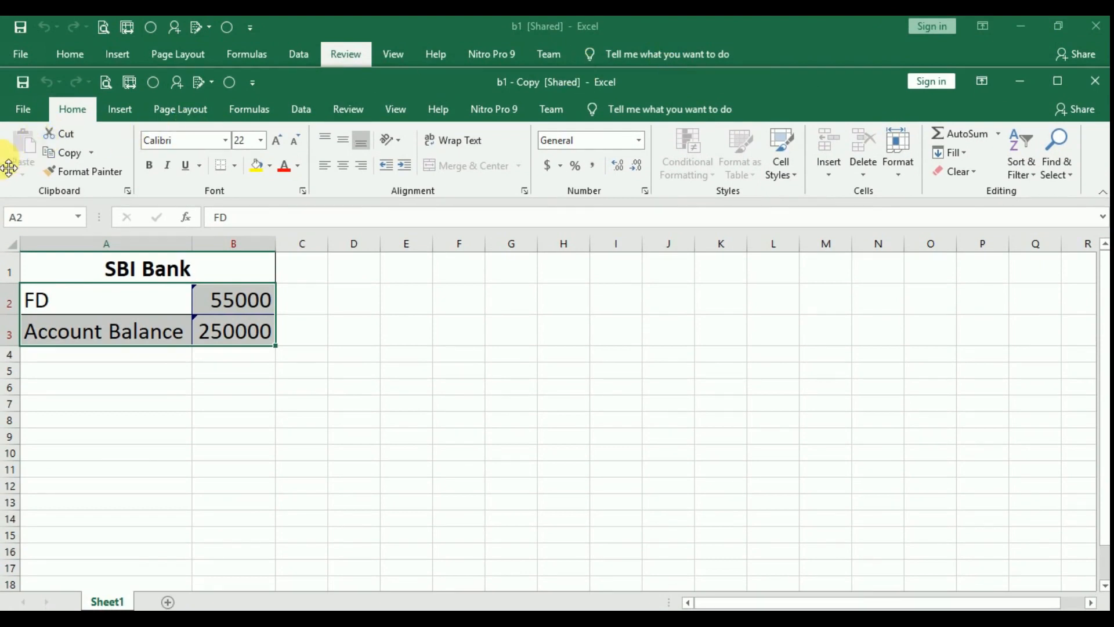
pyautogui.moveTo(352, 78); pyautogui.dragTo(559, 45)
pyautogui.moveTo(209, 256); pyautogui.dragTo(469, 253)
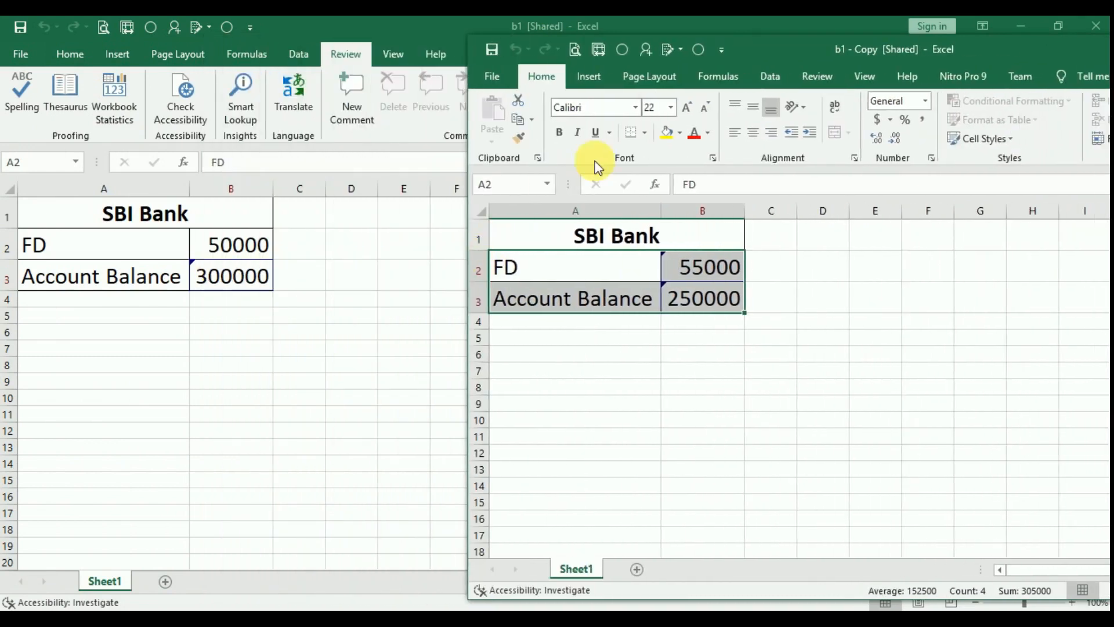
pyautogui.moveTo(796, 44); pyautogui.dragTo(656, 51)
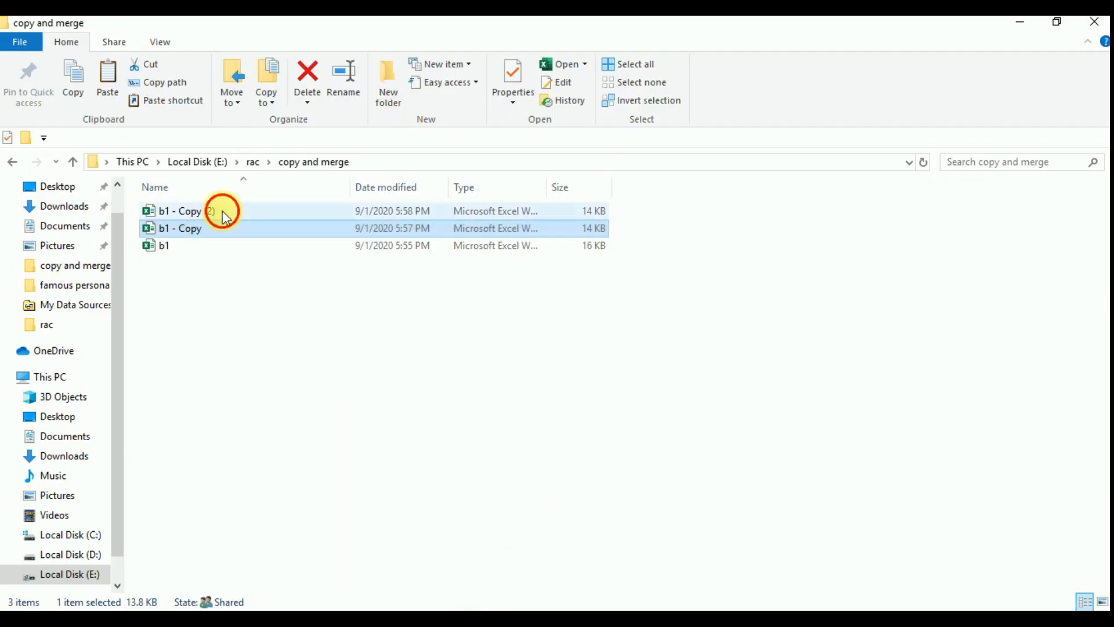
# Step: Open b1 - Copy (2) from the copy and merge folder and narrow its window beside b1 - Copy
pyautogui.doubleClick(223, 212)
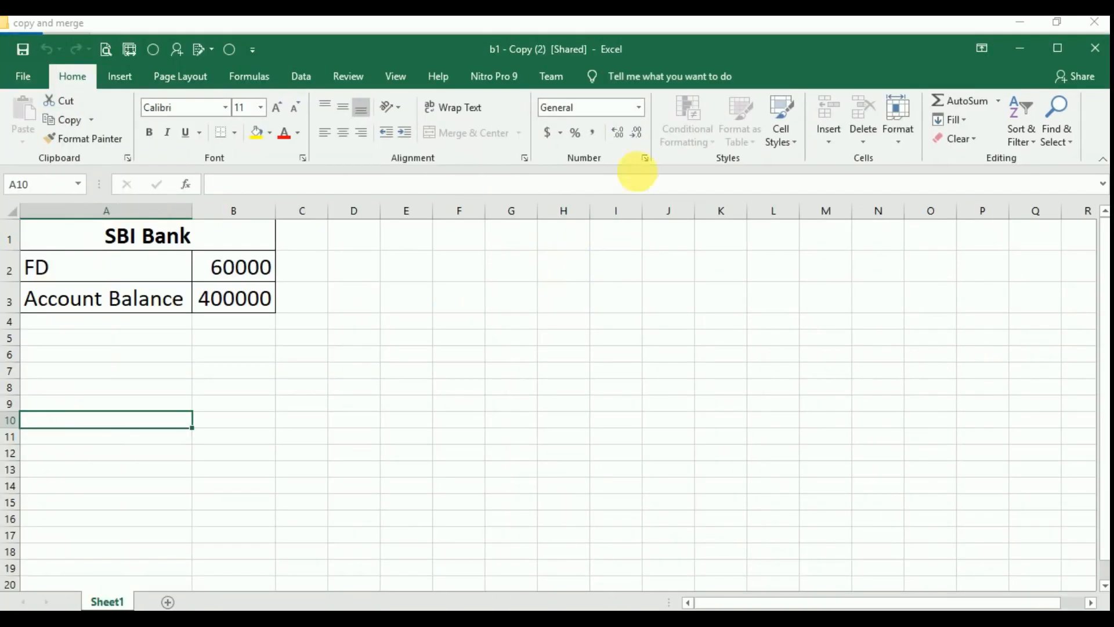
pyautogui.moveTo(545, 48); pyautogui.dragTo(730, 95)
pyautogui.moveTo(210, 359); pyautogui.dragTo(654, 340)
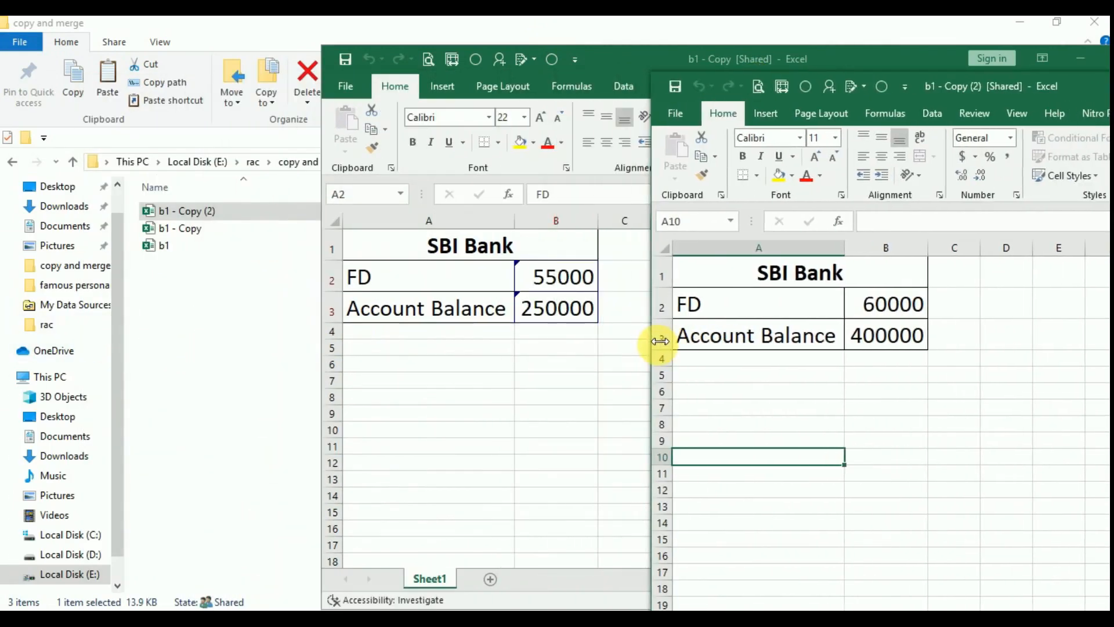
# Step: Bring b1 to the front and arrange all open workbook windows vertically
pyautogui.moveTo(528, 610)
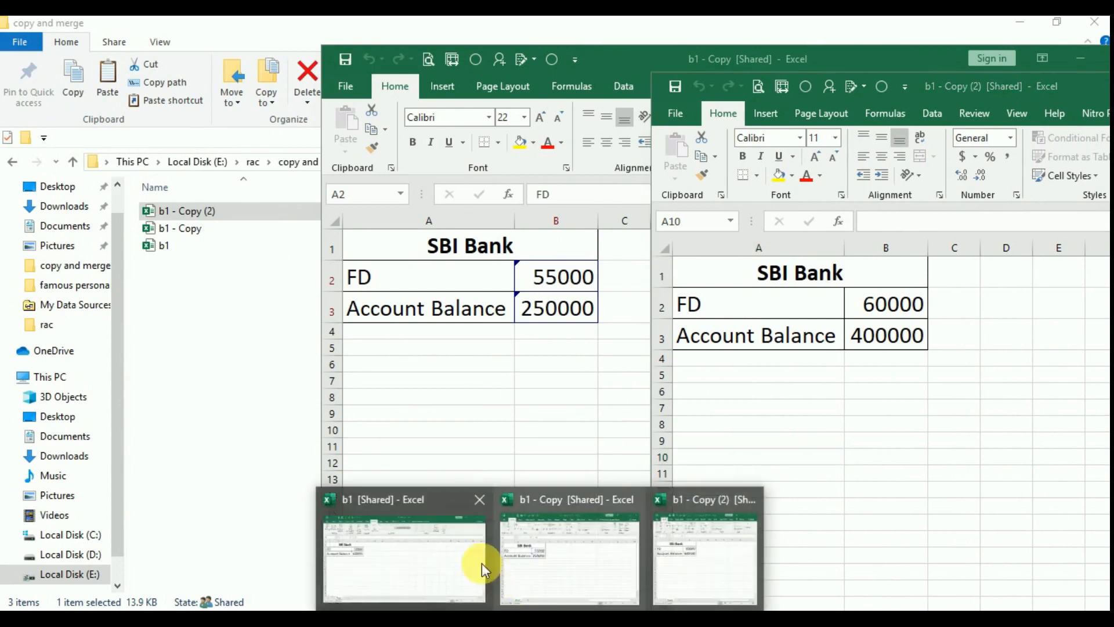
pyautogui.click(428, 552)
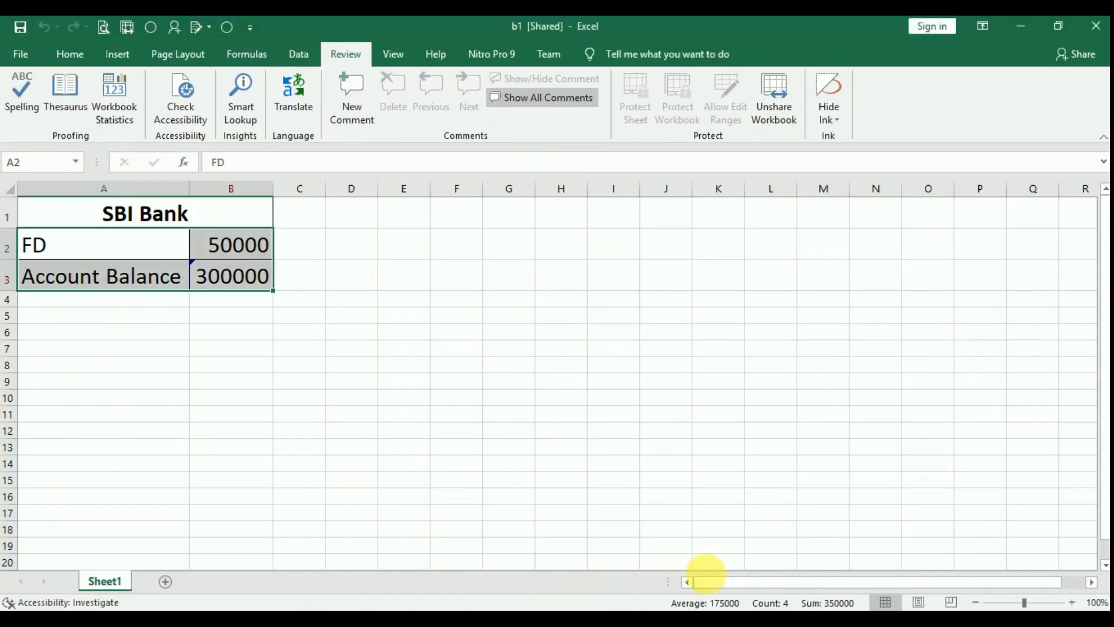
pyautogui.click(398, 54)
pyautogui.click(510, 113)
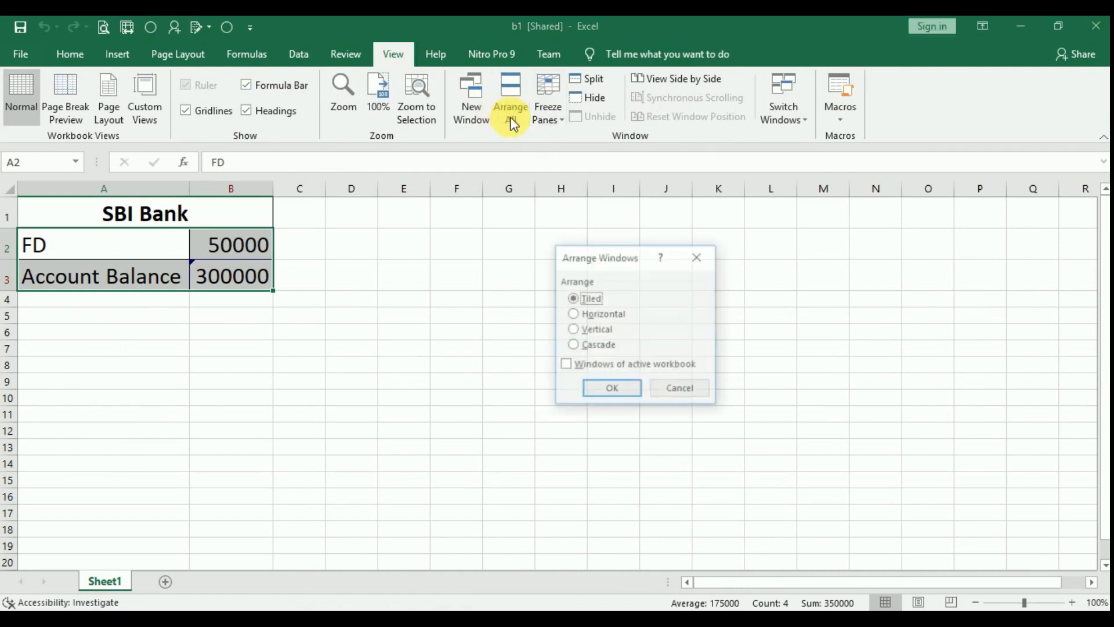
pyautogui.click(599, 329)
pyautogui.click(600, 388)
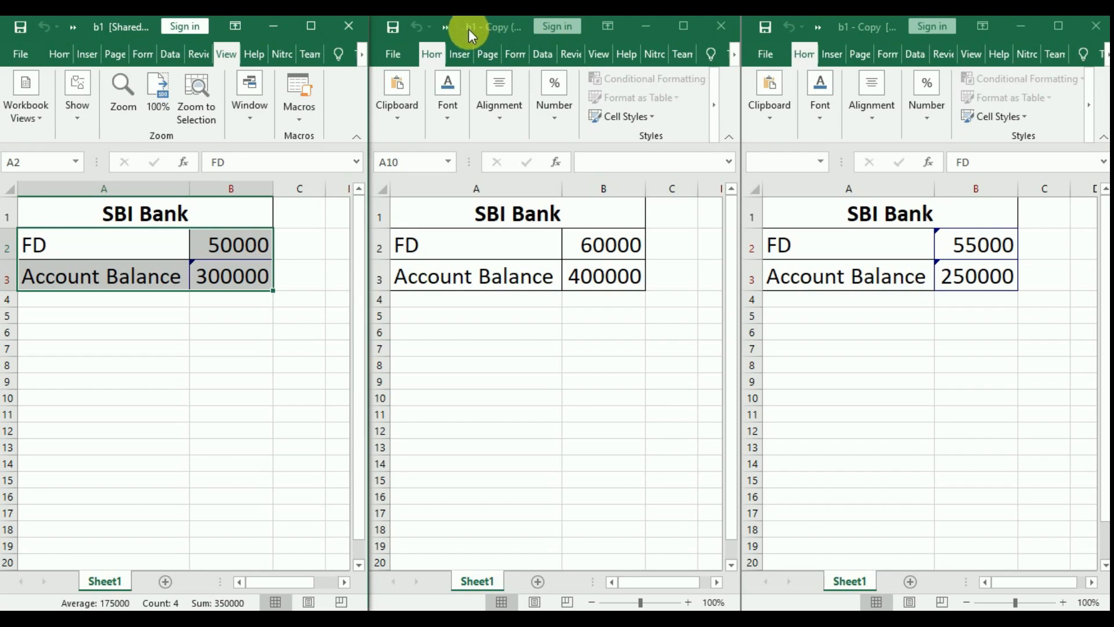
# Step: Shift the boundary between the b1 and b1 - Copy (2) windows, and view b1 - Copy (2) maximized before restoring it
pyautogui.moveTo(367, 54); pyautogui.dragTo(342, 71)
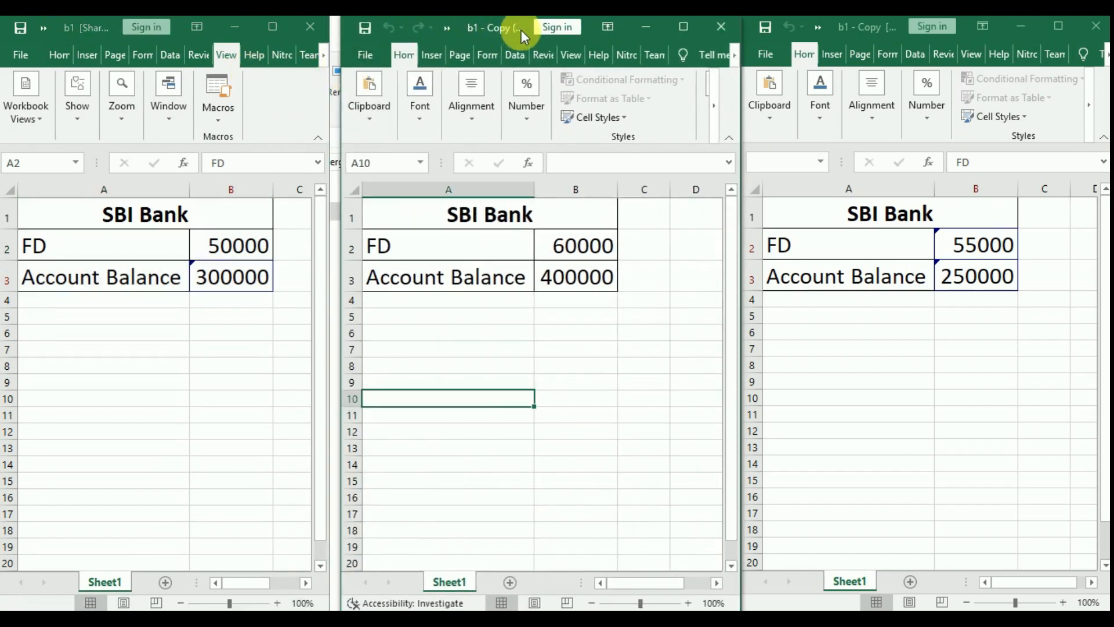
pyautogui.click(684, 27)
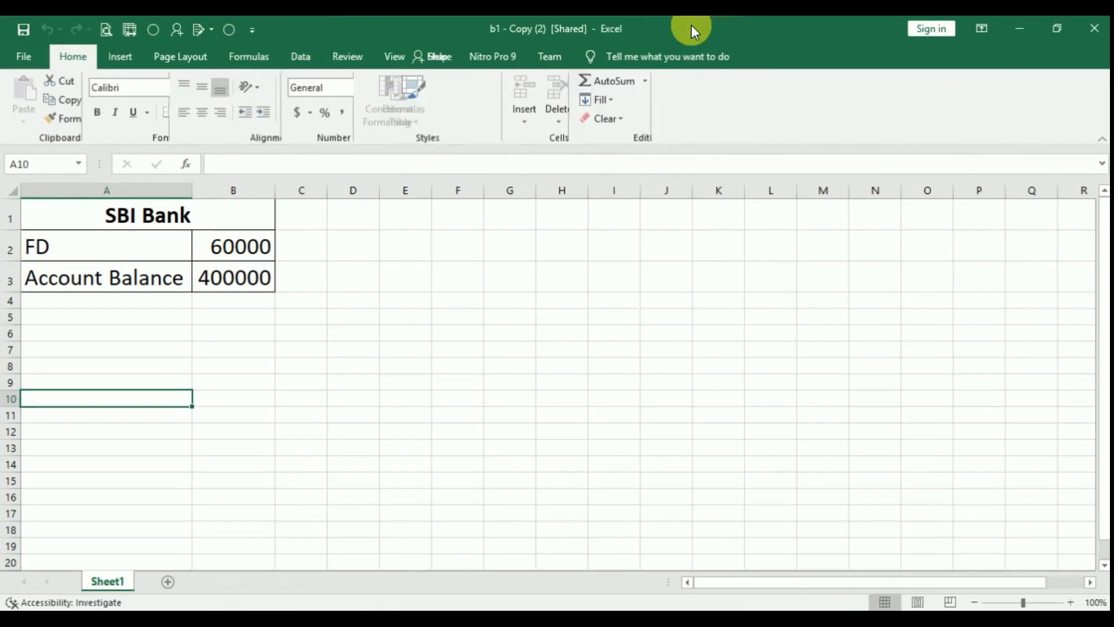
pyautogui.click(1053, 25)
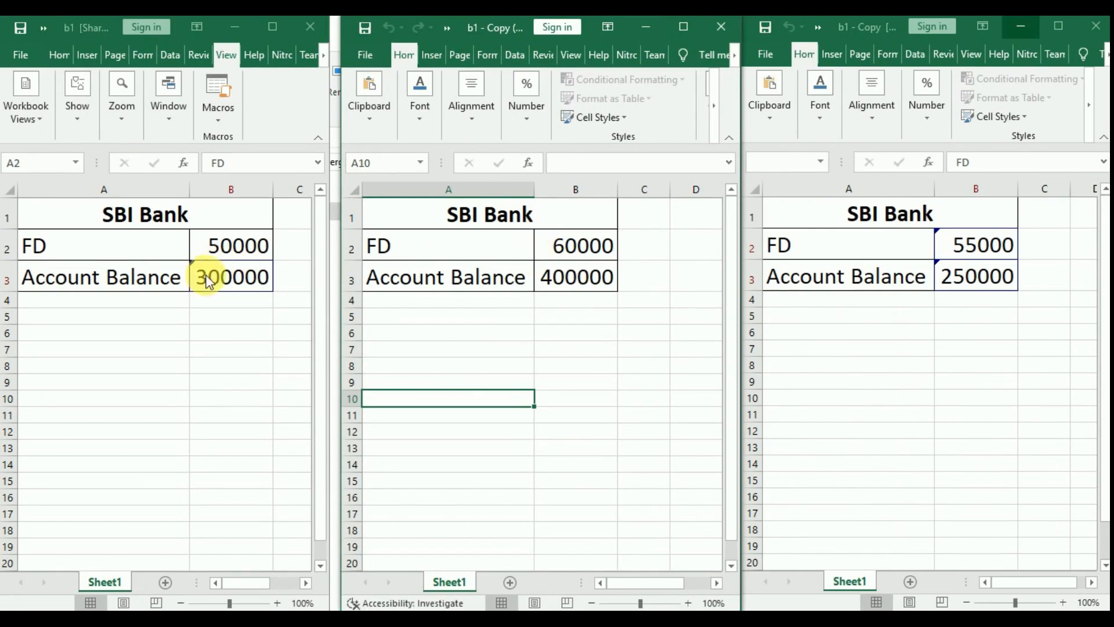
# Step: Set the Account Balance value in cell B3 of b1 - Copy to 360000
pyautogui.click(968, 278)
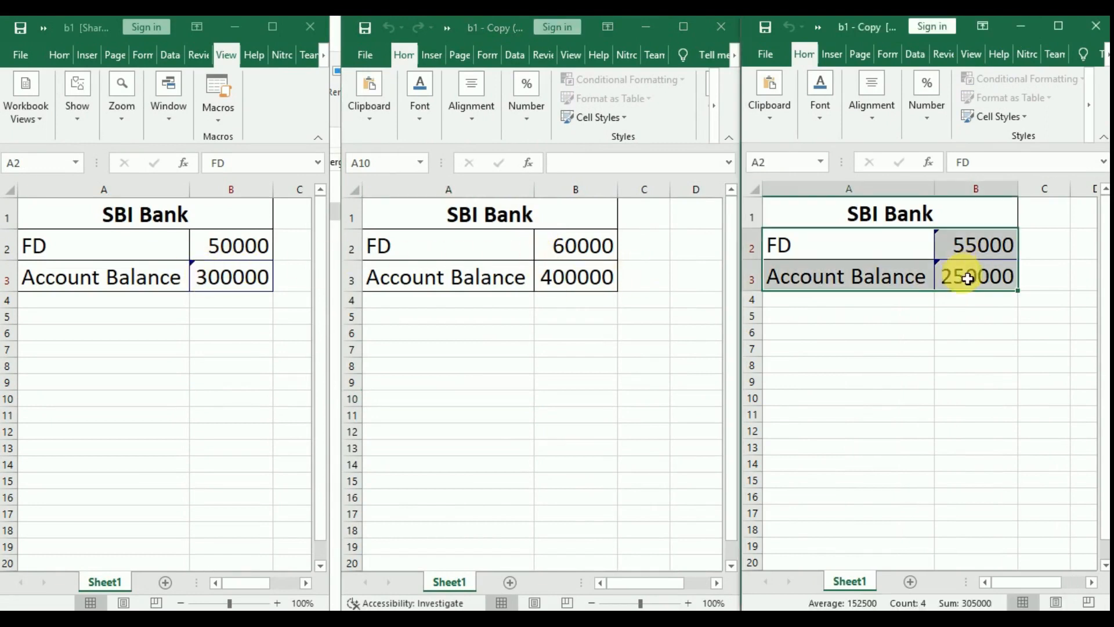
pyautogui.click(978, 278)
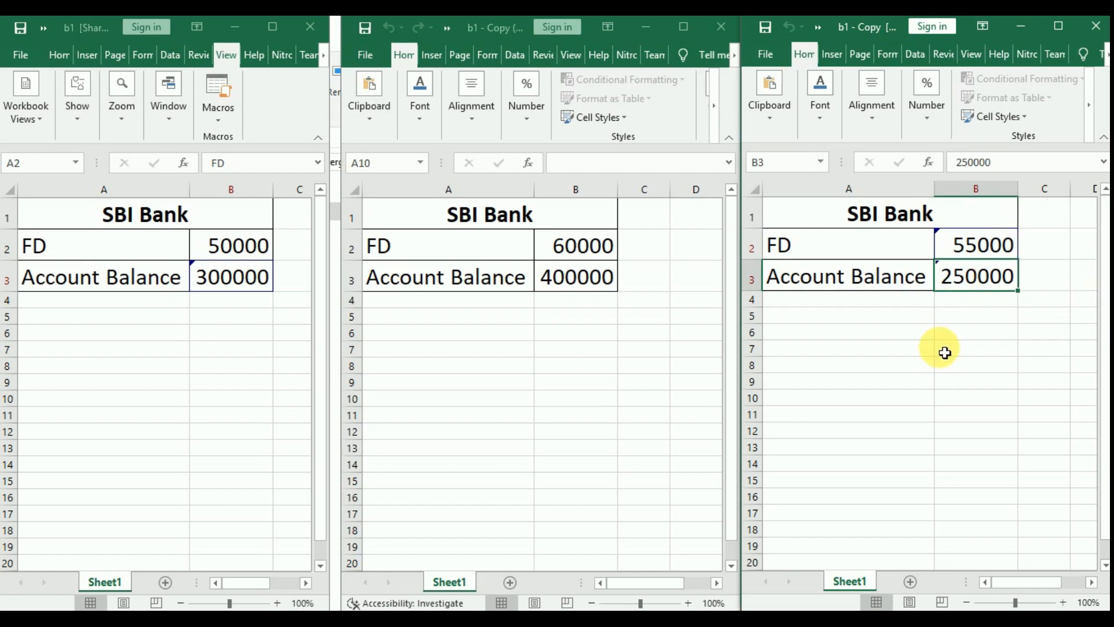
pyautogui.write('360000')
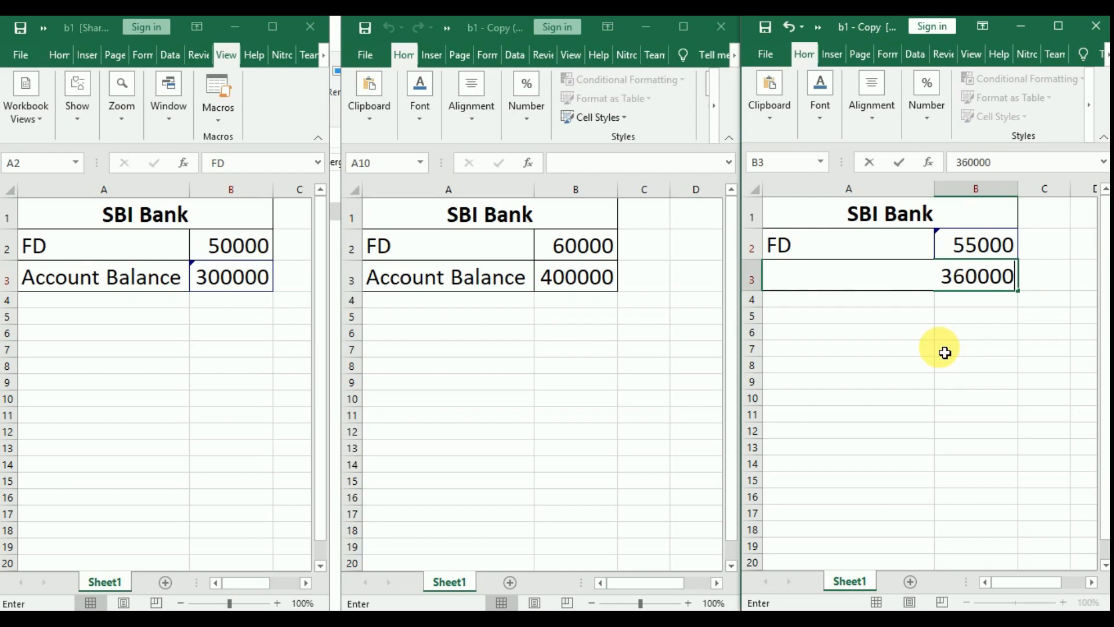
pyautogui.press('Return')
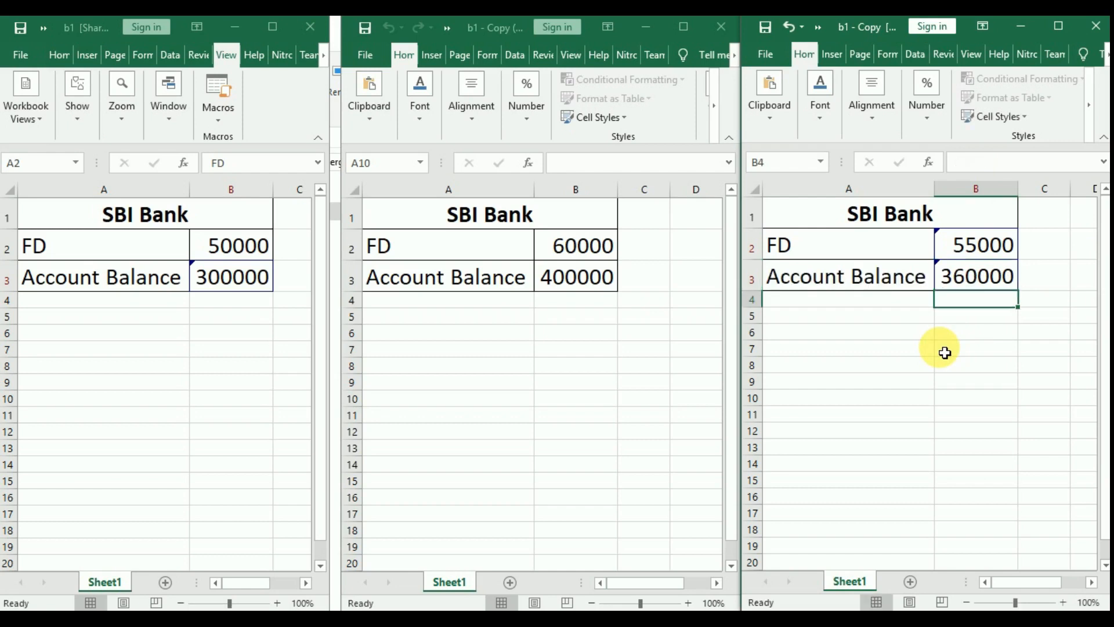
pyautogui.click(977, 247)
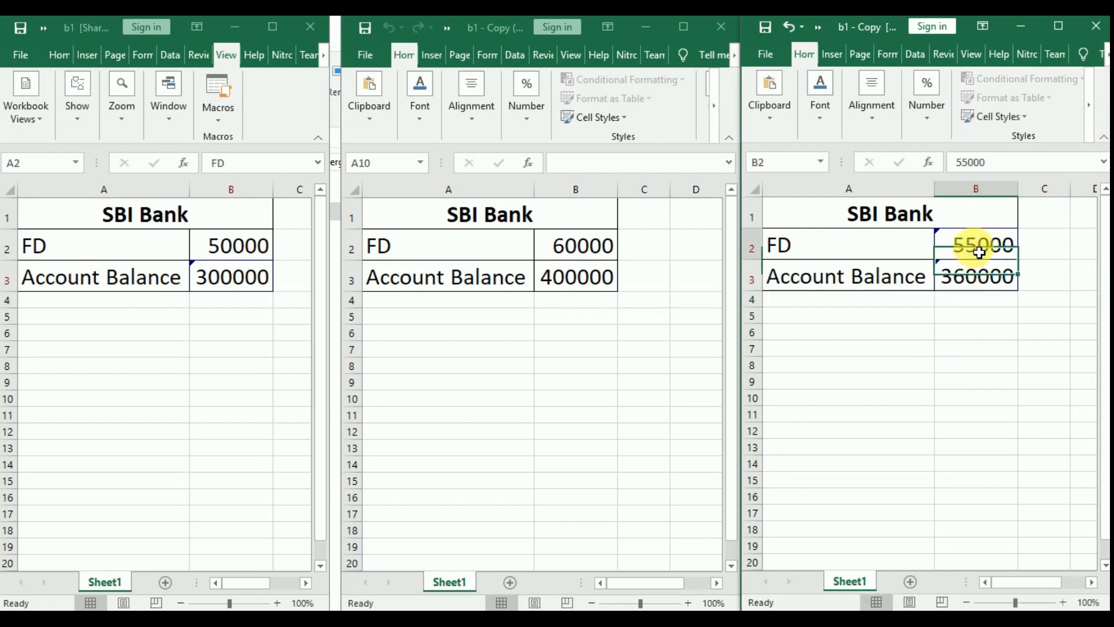
# Step: Set the FD value in cell B2 of b1 - Copy (2) to 50000
pyautogui.click(604, 244)
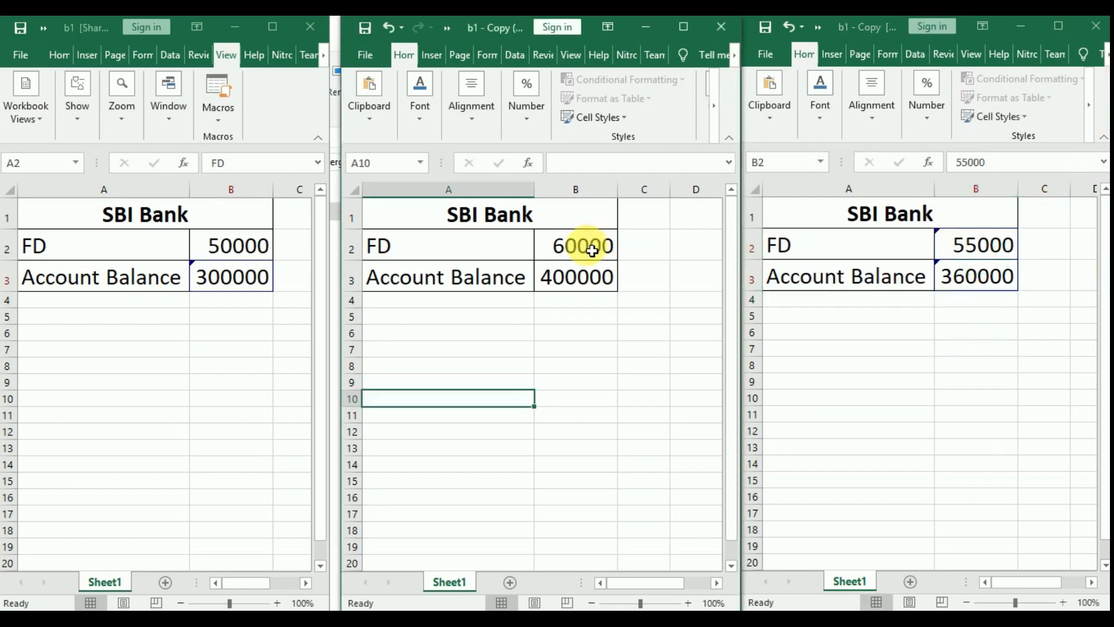
pyautogui.click(591, 247)
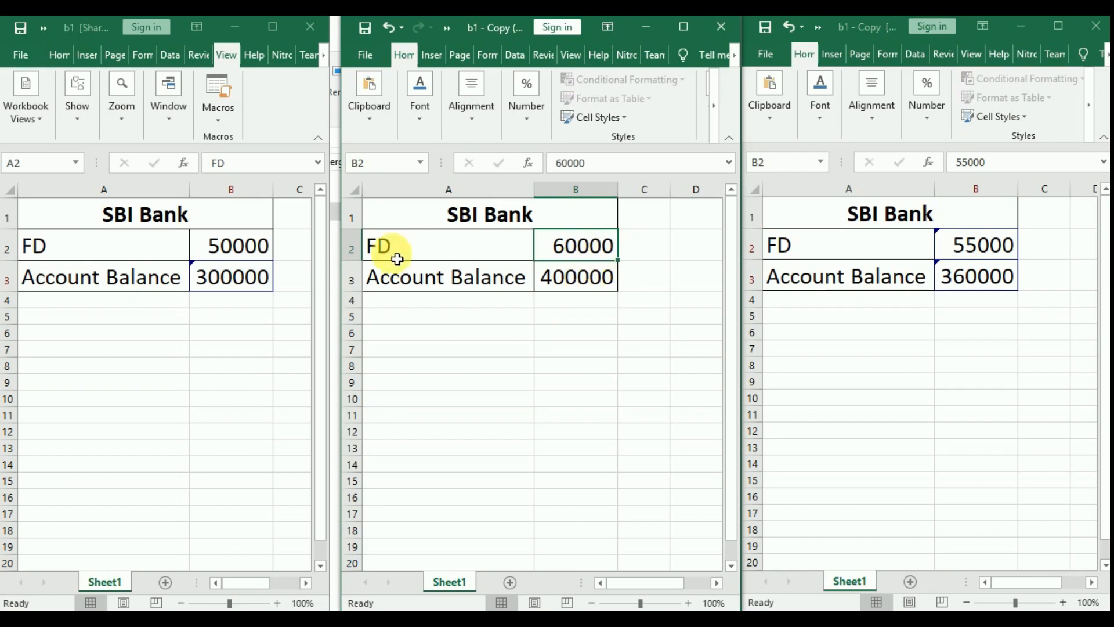
pyautogui.write('5')
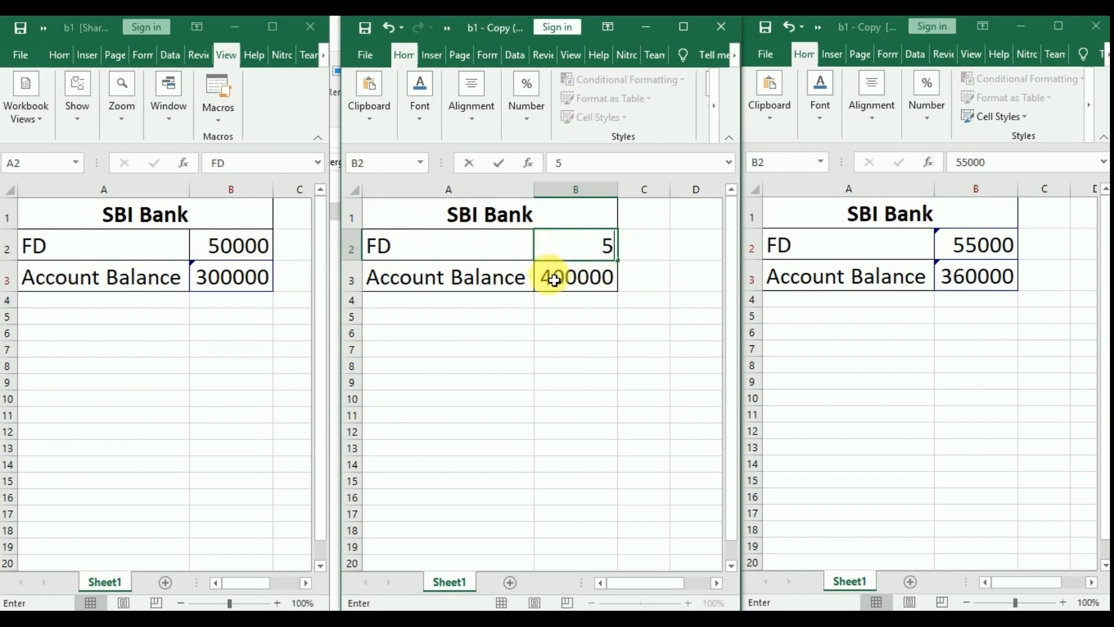
pyautogui.write('0000')
pyautogui.press('Return')
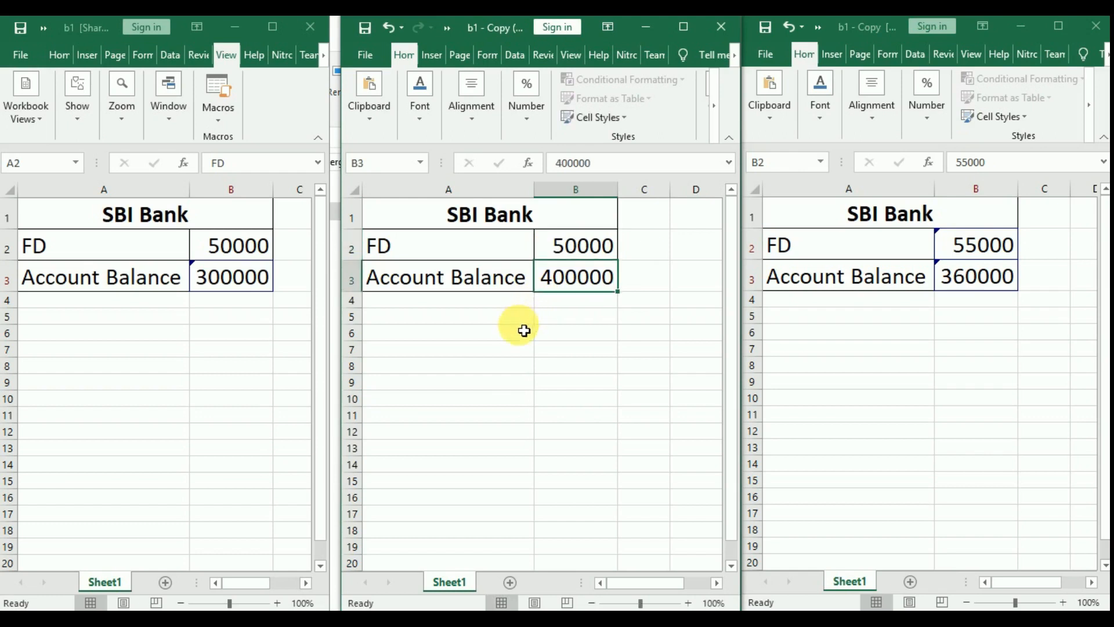
# Step: Highlight all tracked changes on screen for the range A2:B3 of b1 - Copy (2)
pyautogui.moveTo(464, 247); pyautogui.dragTo(576, 275)
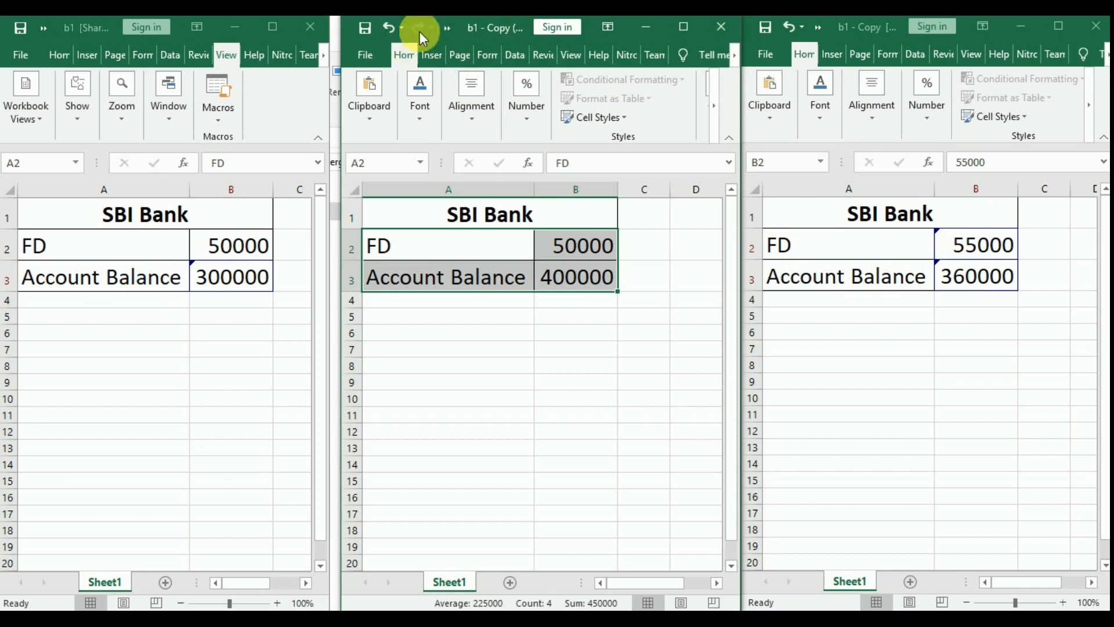
pyautogui.click(445, 29)
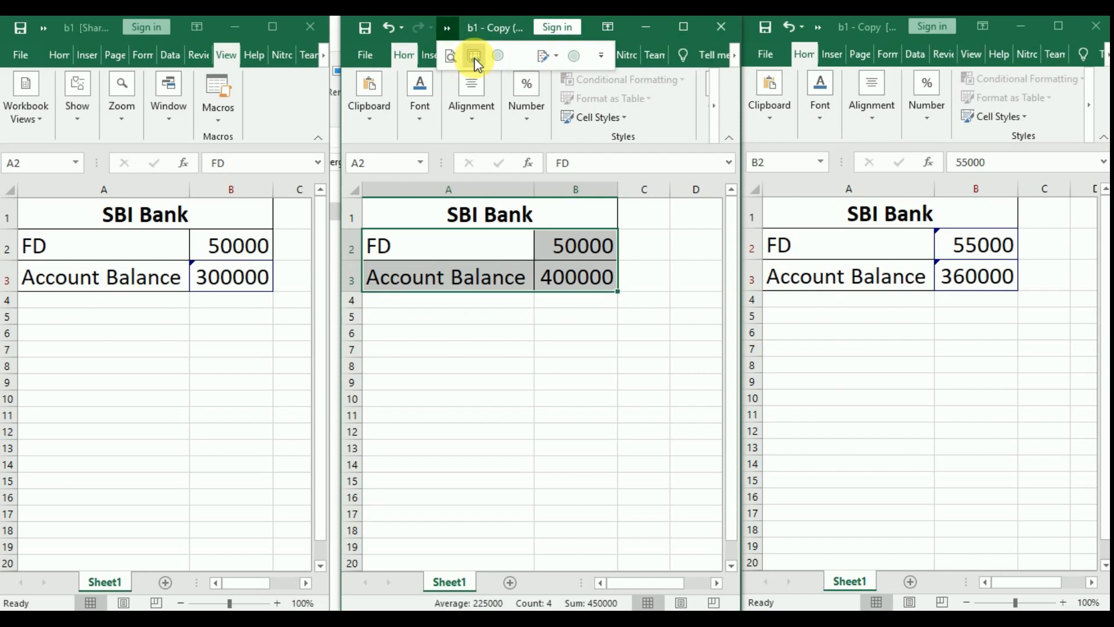
pyautogui.click(600, 55)
pyautogui.click(556, 57)
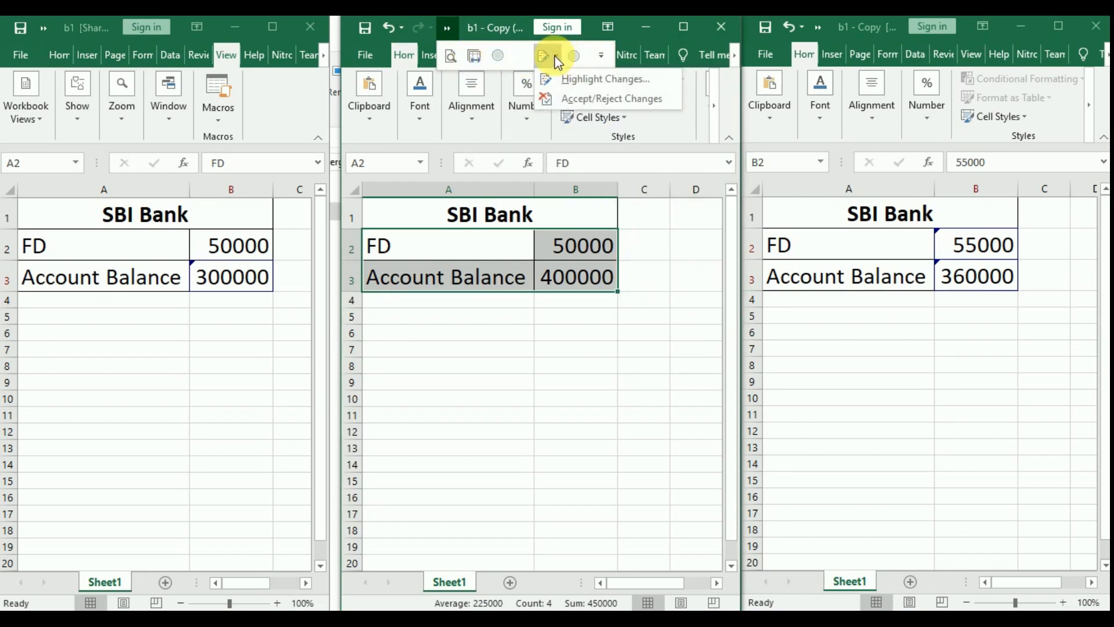
pyautogui.click(576, 78)
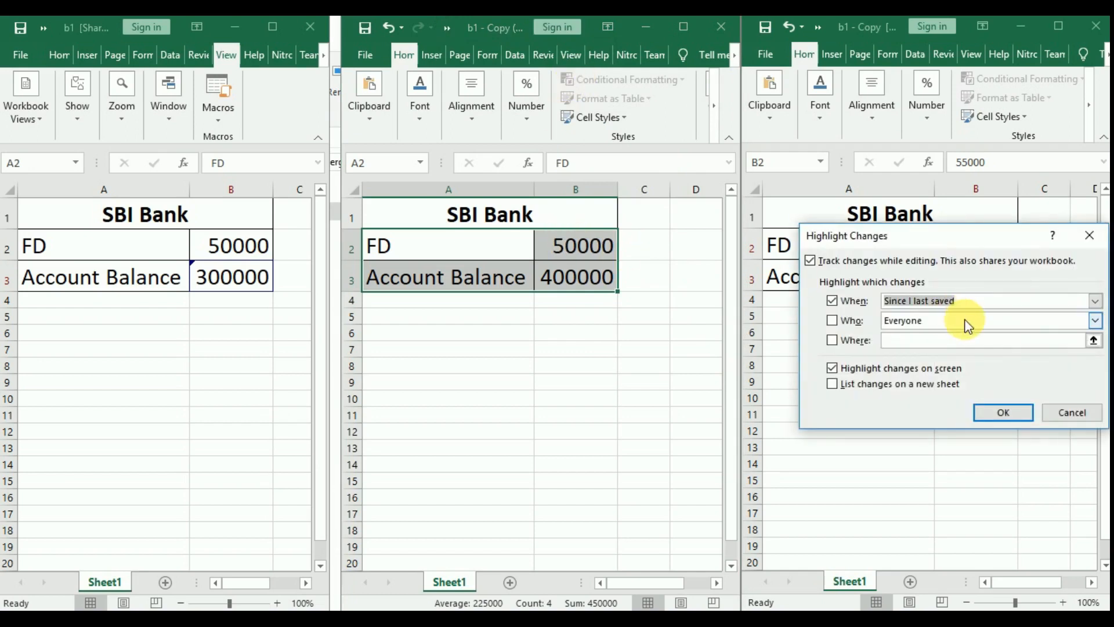
pyautogui.click(1095, 300)
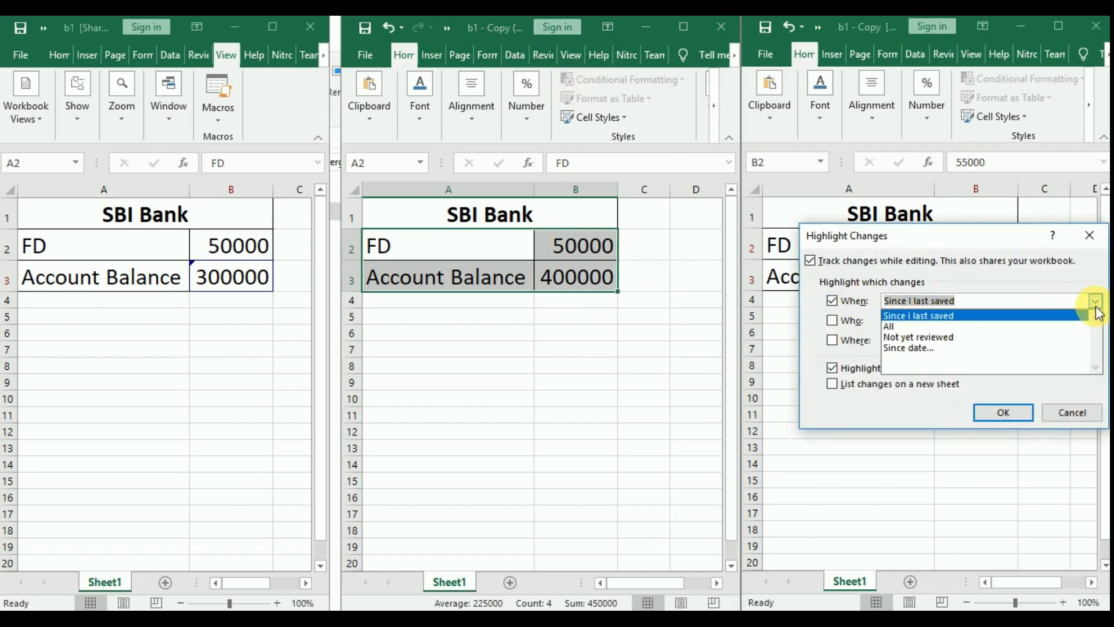
pyautogui.click(1021, 326)
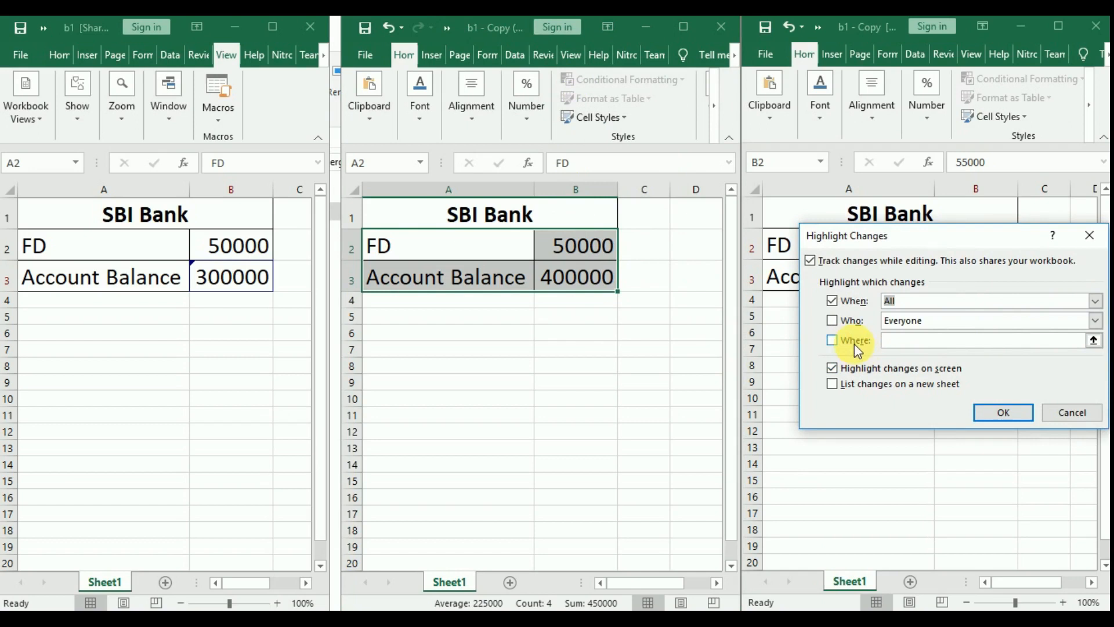
pyautogui.click(832, 340)
pyautogui.click(1003, 413)
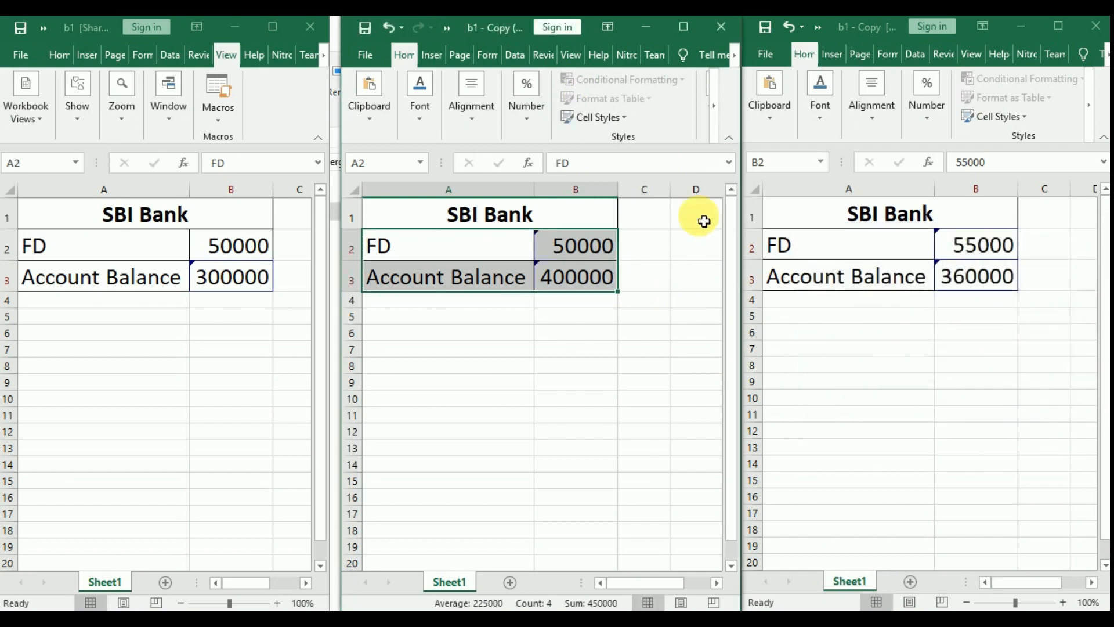
# Step: Select A2:B3 in b1 - Copy and b1, and apply on-screen highlighting of all tracked changes to that range in b1
pyautogui.moveTo(853, 249); pyautogui.dragTo(952, 278)
pyautogui.click(224, 271)
pyautogui.click(168, 250)
pyautogui.moveTo(155, 245); pyautogui.dragTo(231, 277)
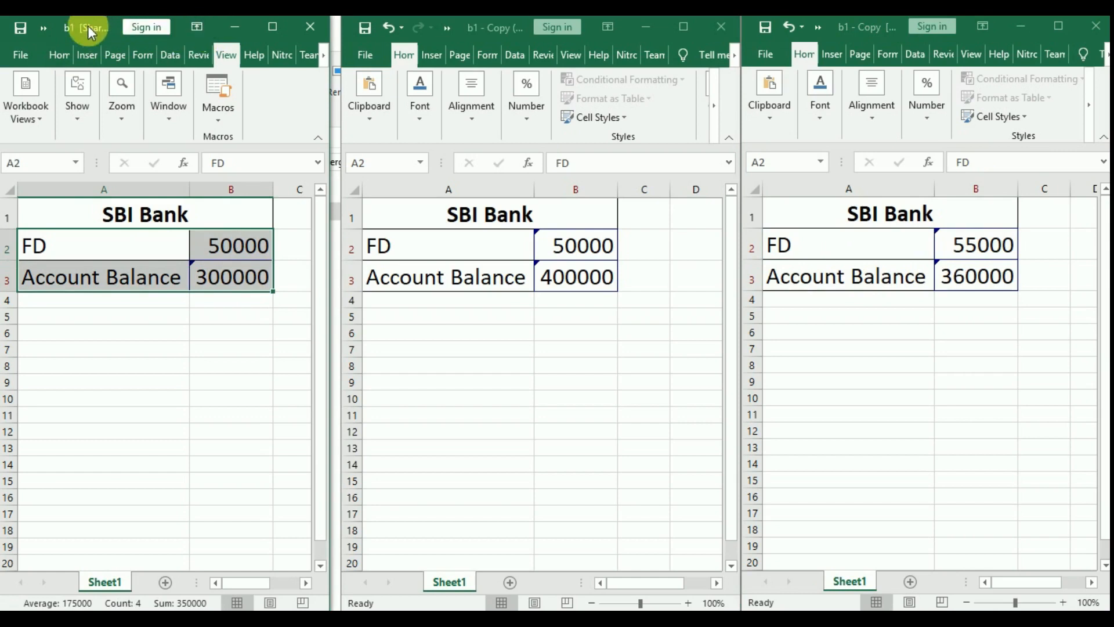
pyautogui.click(43, 28)
pyautogui.click(215, 57)
pyautogui.click(207, 76)
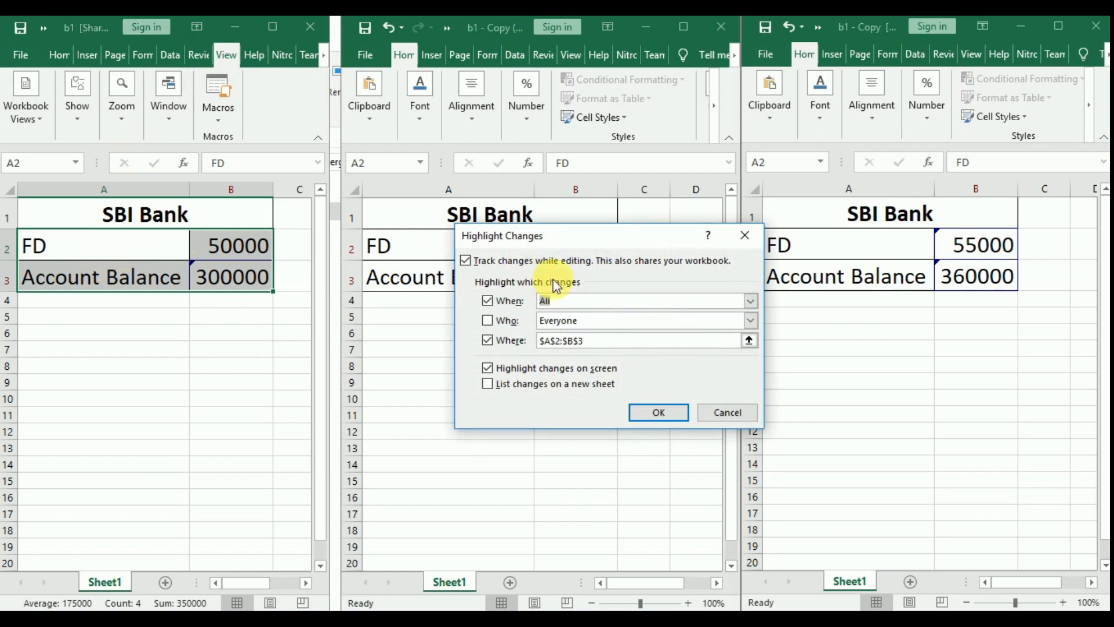
pyautogui.click(650, 411)
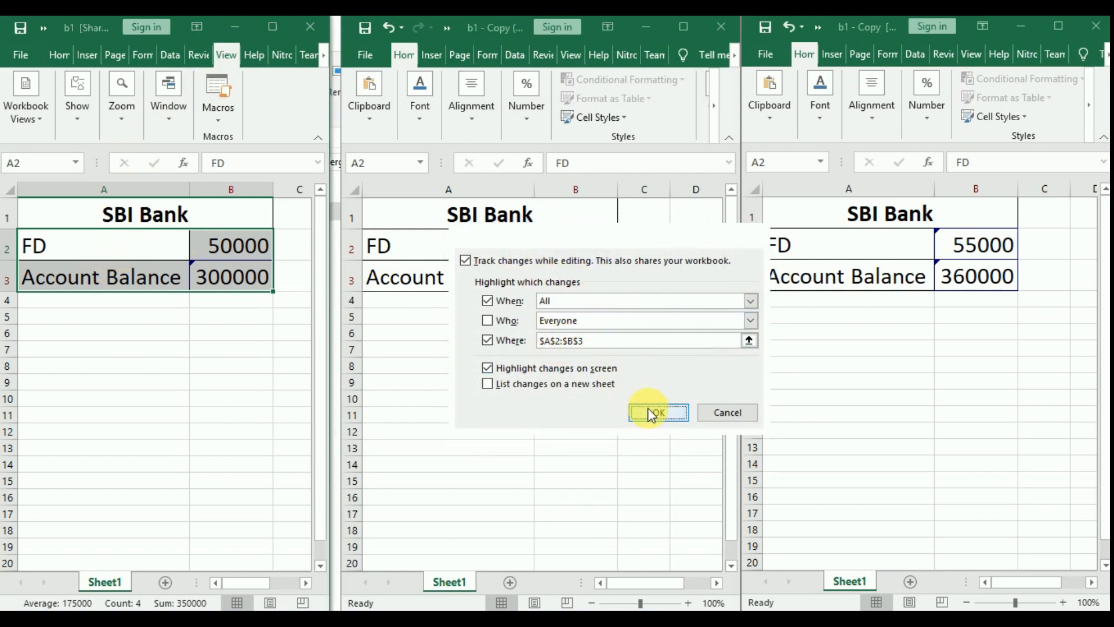
pyautogui.click(256, 255)
pyautogui.moveTo(144, 248); pyautogui.dragTo(227, 272)
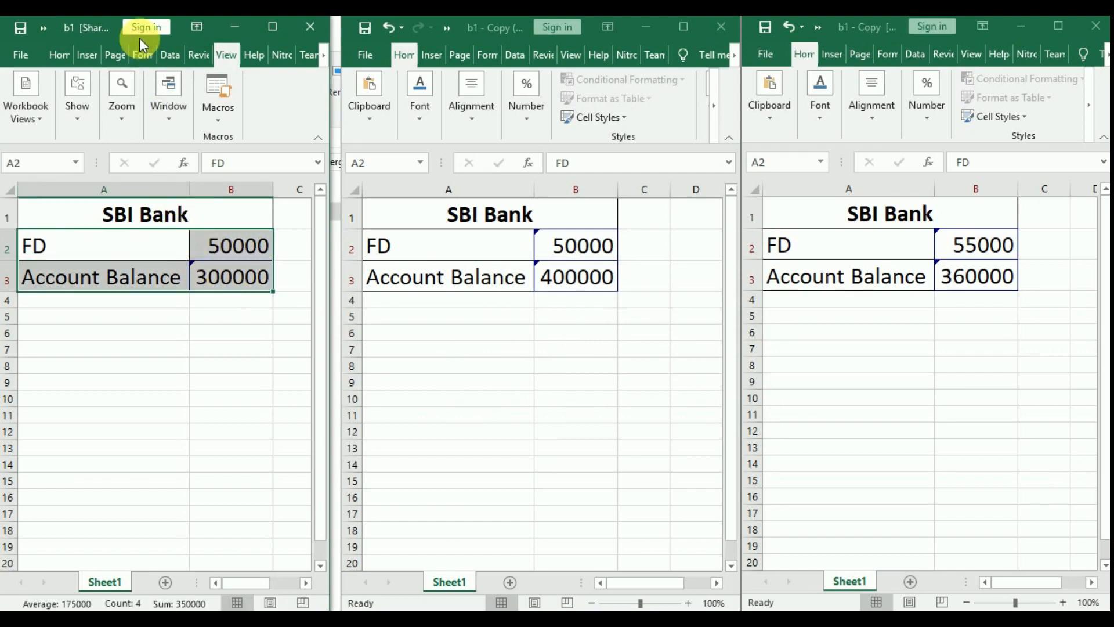
# Step: Start Compare and Merge Workbooks in b1 and agree to save the workbook
pyautogui.click(47, 30)
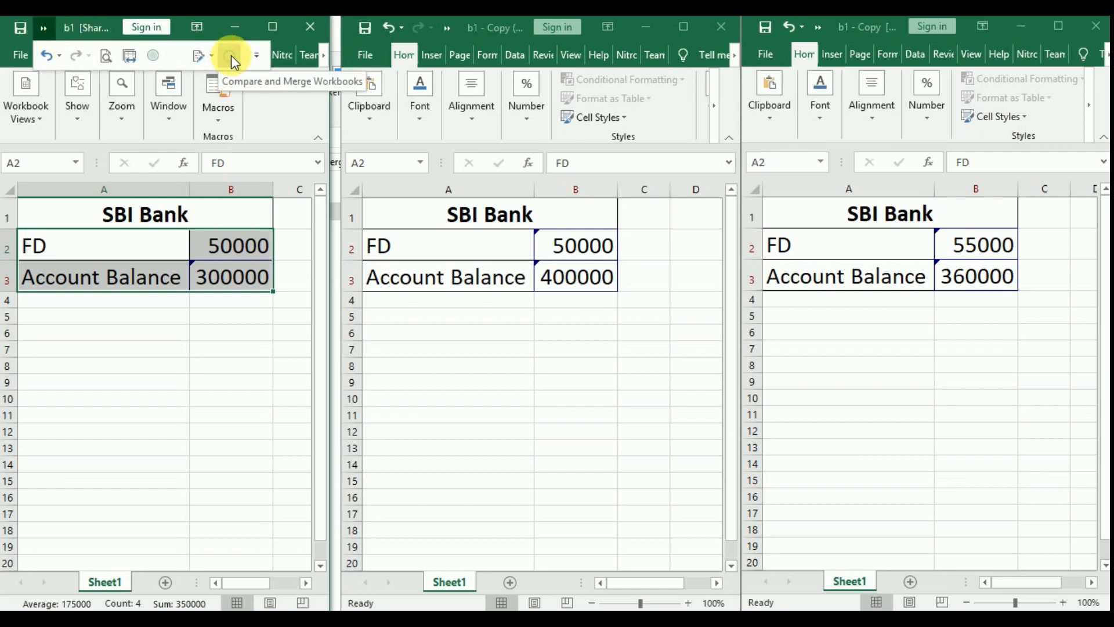
pyautogui.click(255, 55)
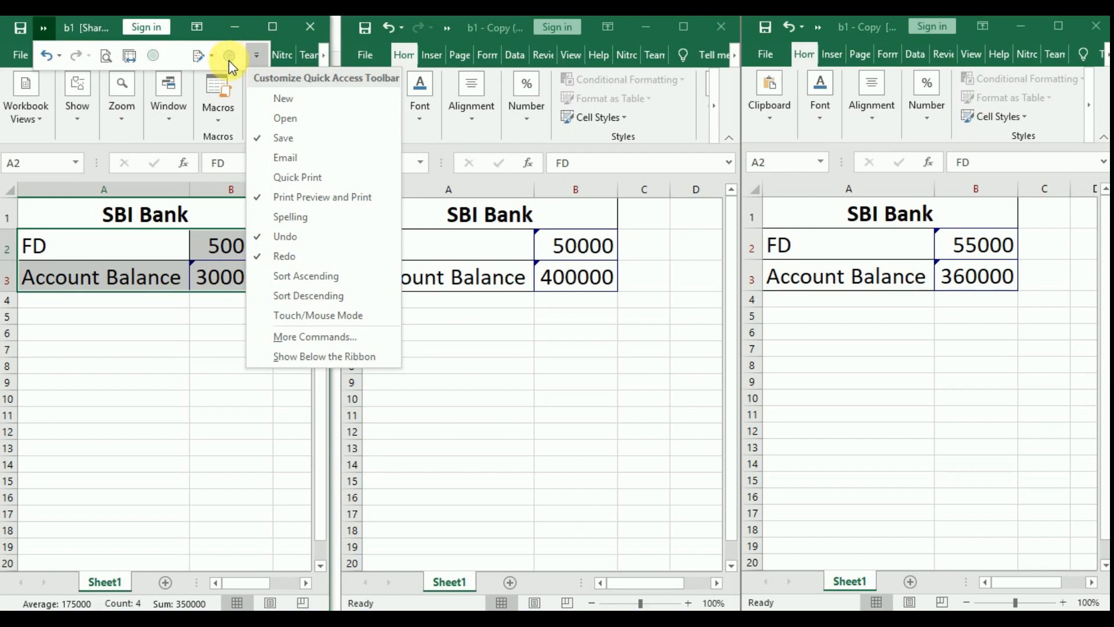
pyautogui.click(229, 61)
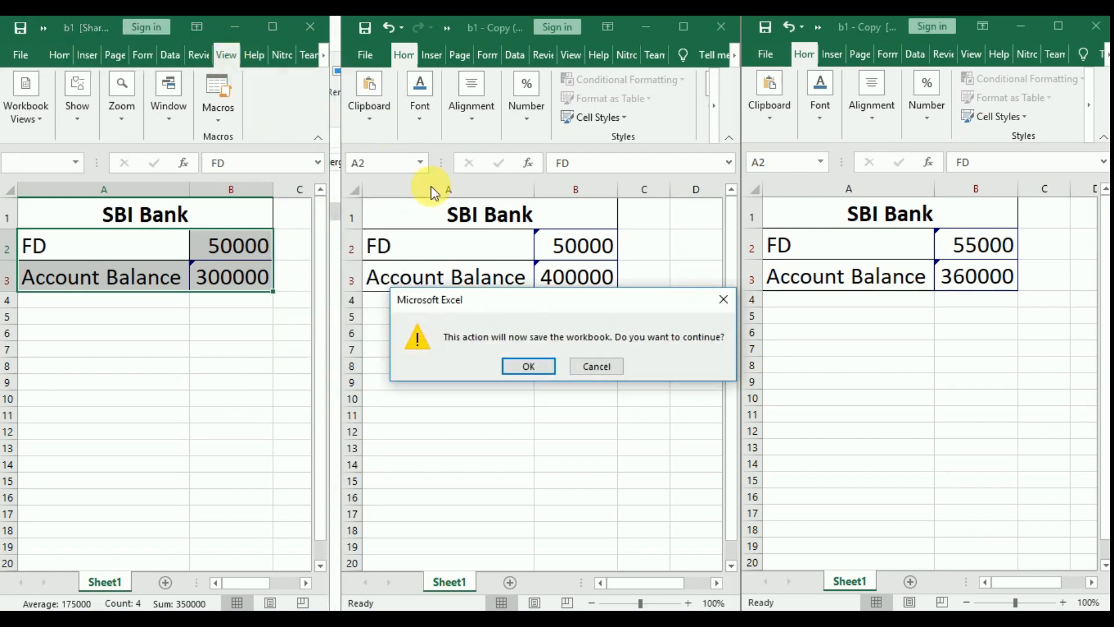
pyautogui.click(529, 367)
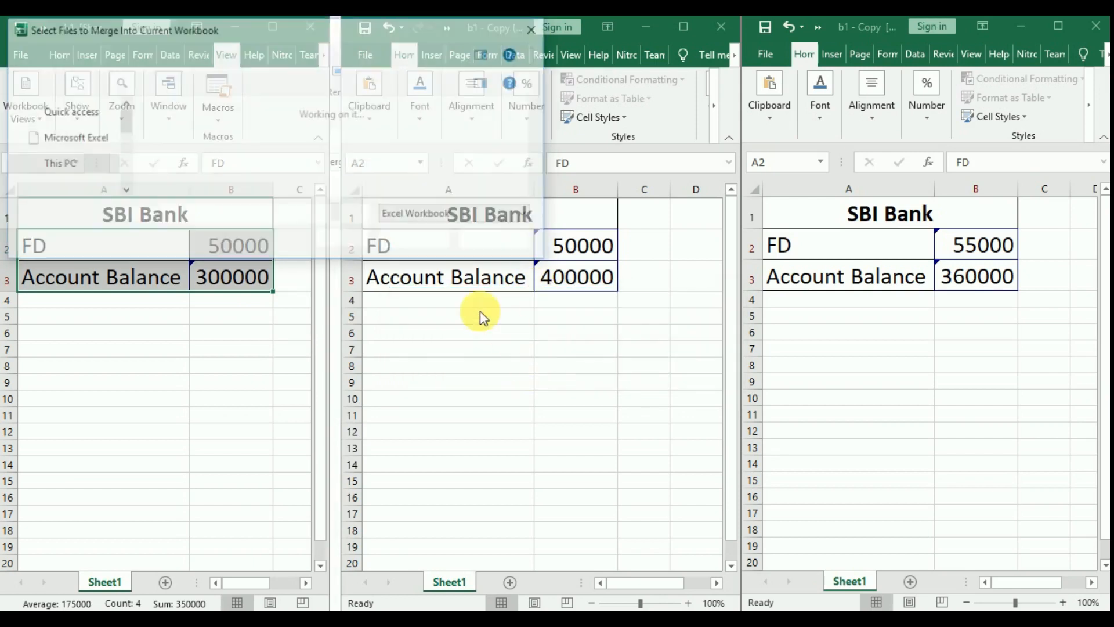
# Step: Browse to the copy and merge folder inside rac on Local Disk (E:) for the files to merge
pyautogui.moveTo(256, 27); pyautogui.dragTo(535, 103)
pyautogui.moveTo(823, 193)
pyautogui.mouseDown()
pyautogui.moveTo(826, 212)
pyautogui.moveTo(825, 200)
pyautogui.mouseUp()
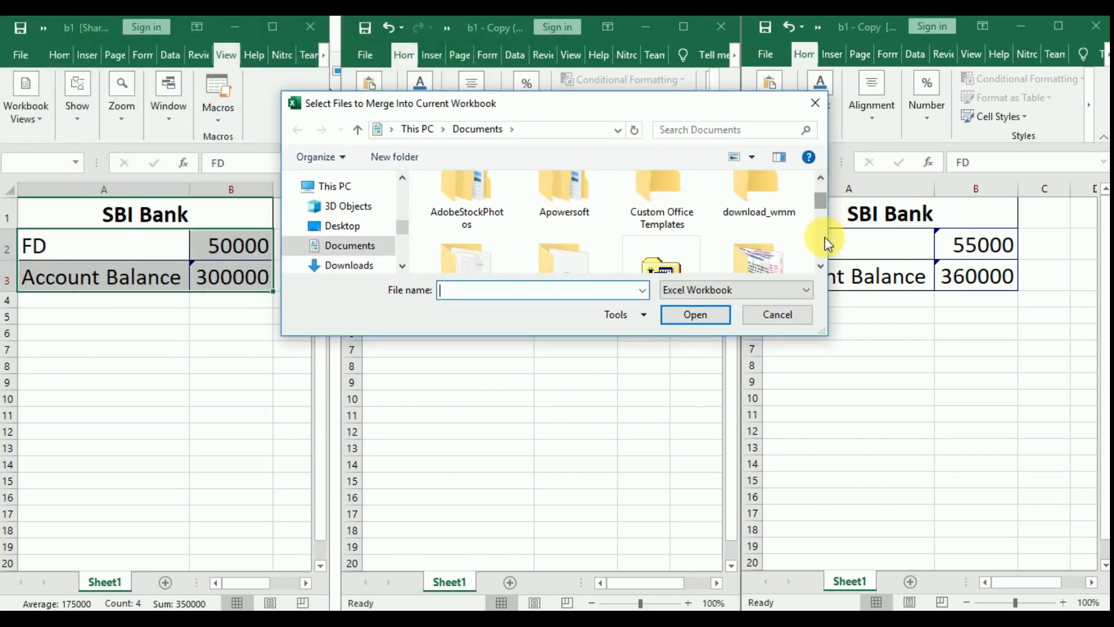
pyautogui.click(821, 265)
pyautogui.click(821, 266)
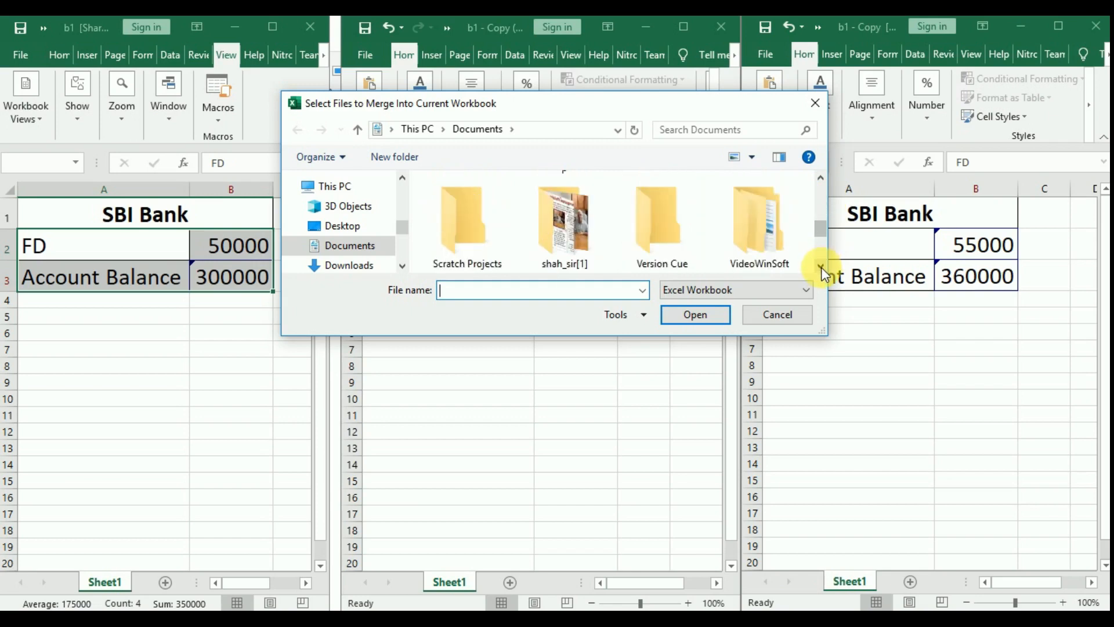
pyautogui.click(821, 266)
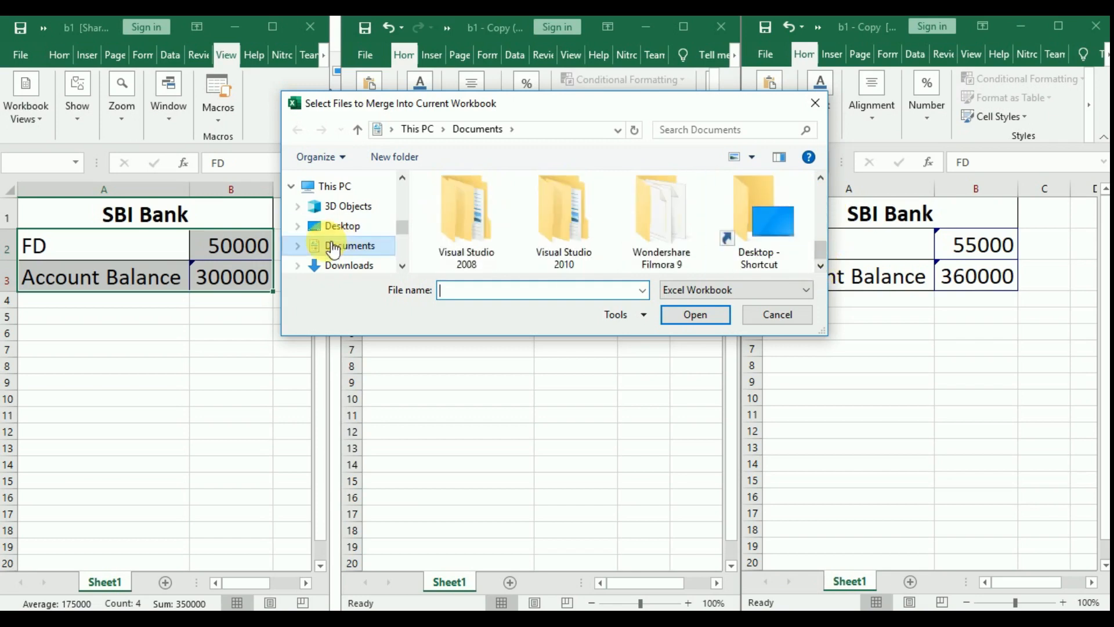
pyautogui.moveTo(403, 229); pyautogui.dragTo(402, 249)
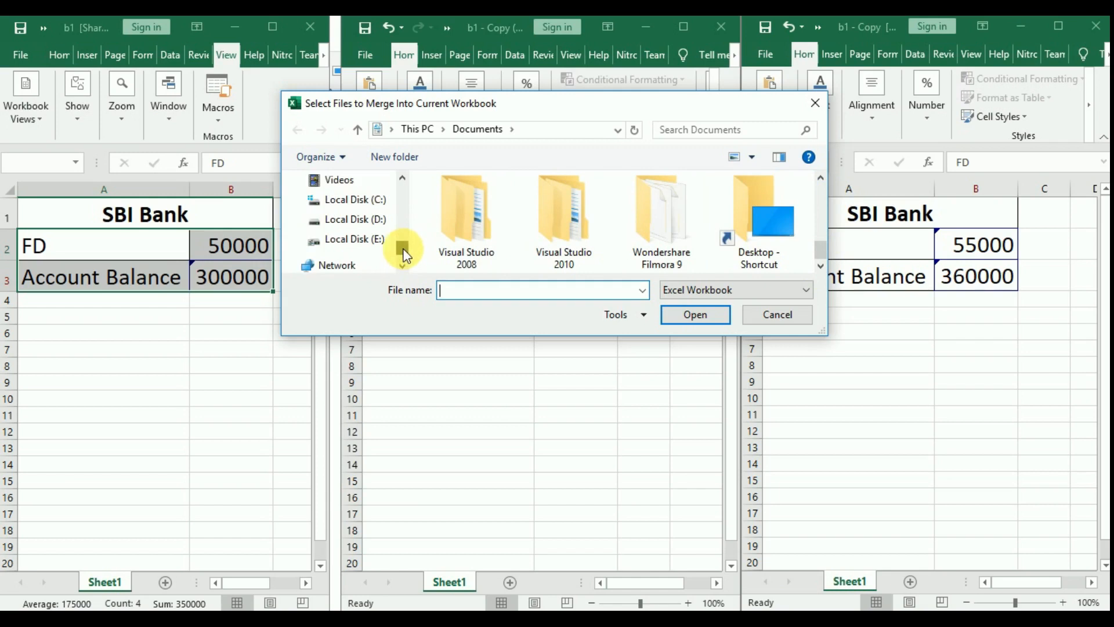
pyautogui.click(372, 239)
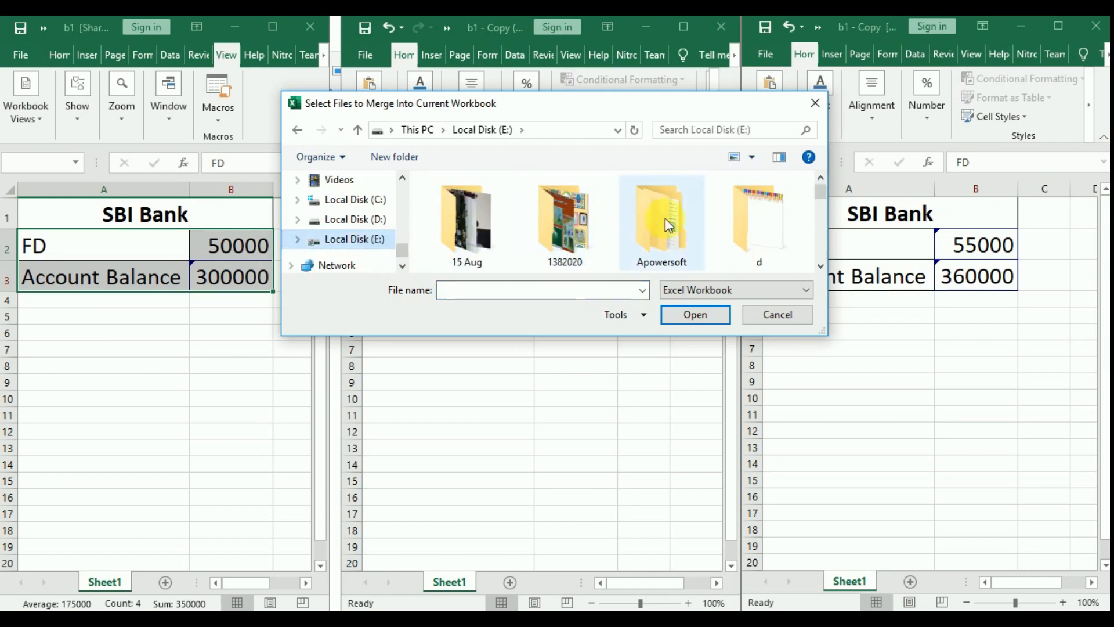
pyautogui.click(757, 228)
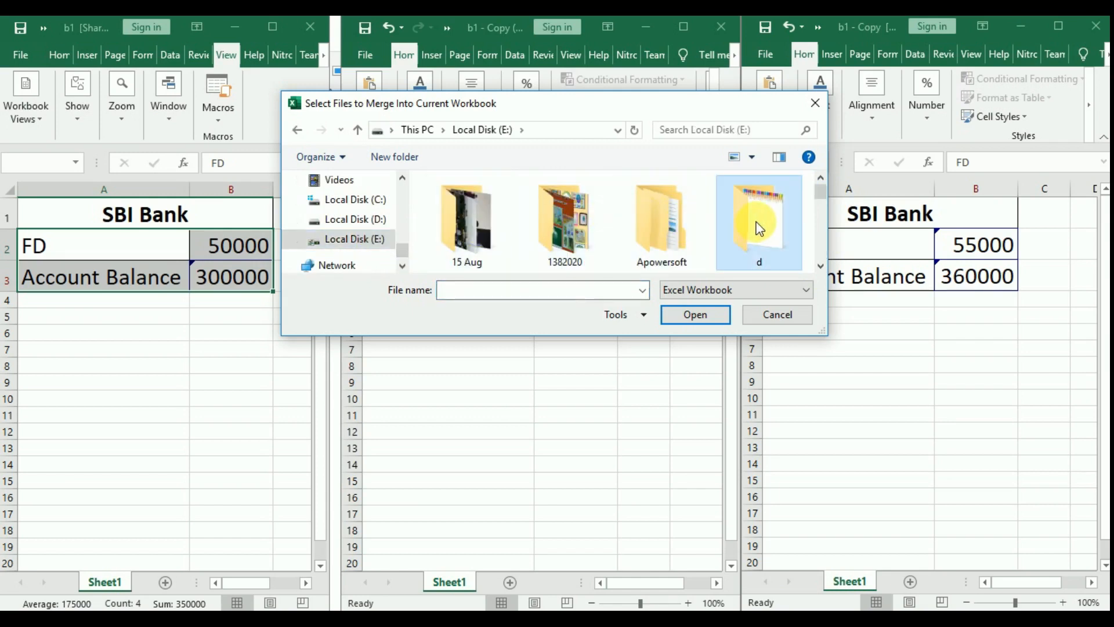
pyautogui.scroll(-3, 758, 228)
pyautogui.doubleClick(679, 226)
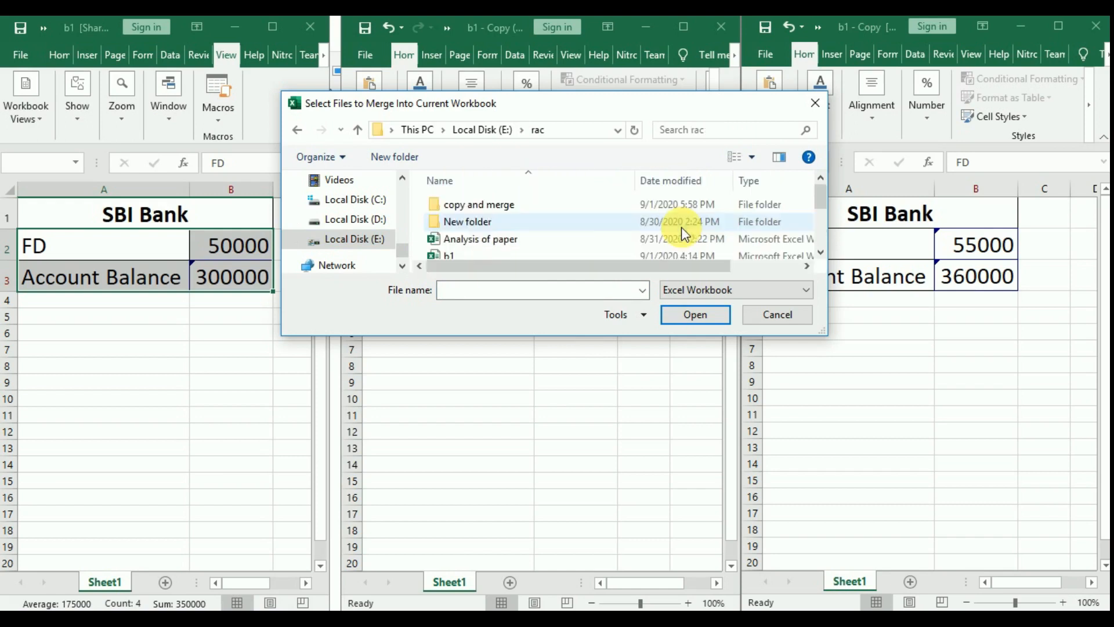
pyautogui.doubleClick(538, 209)
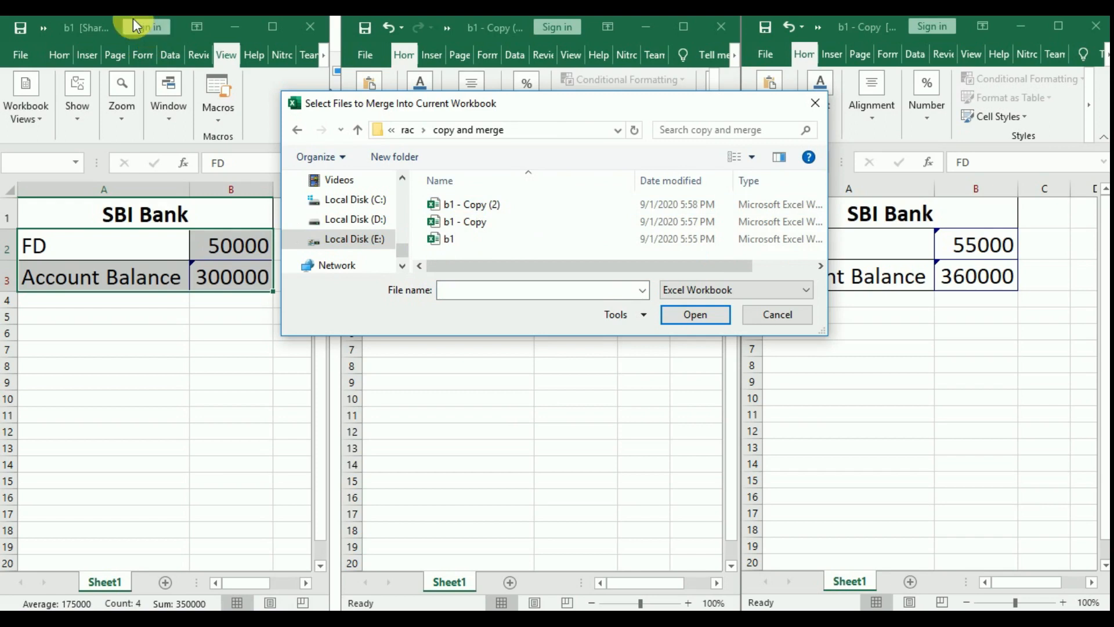
# Step: Try to merge both b1 - Copy (2) and b1 - Copy into b1
pyautogui.click(470, 206)
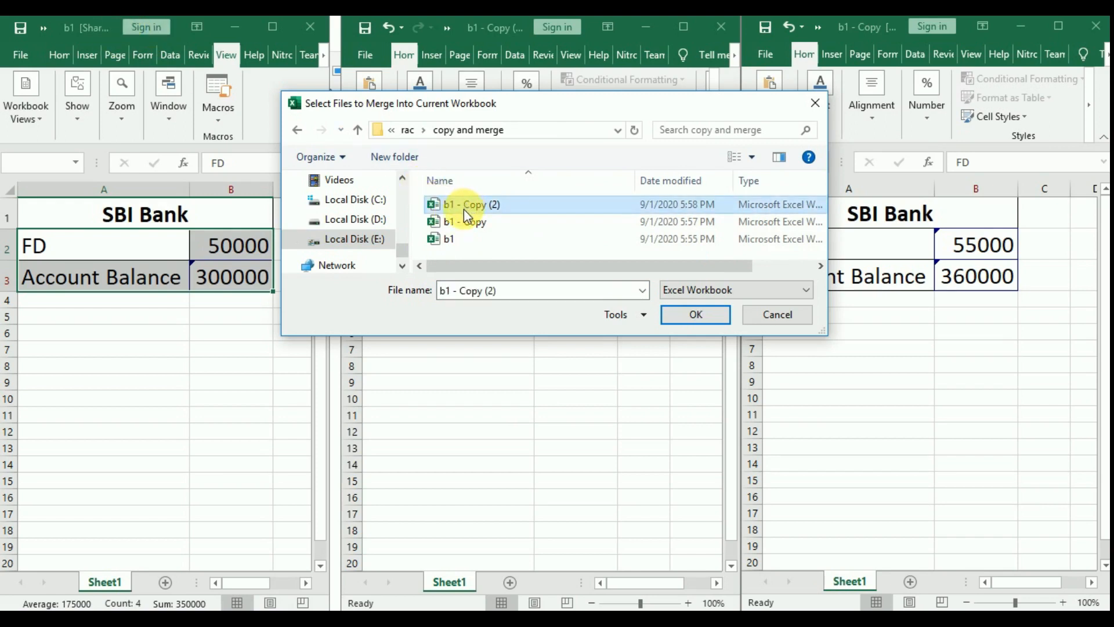
pyautogui.keyDown('ctrl'); pyautogui.click(455, 226); pyautogui.keyUp('ctrl')
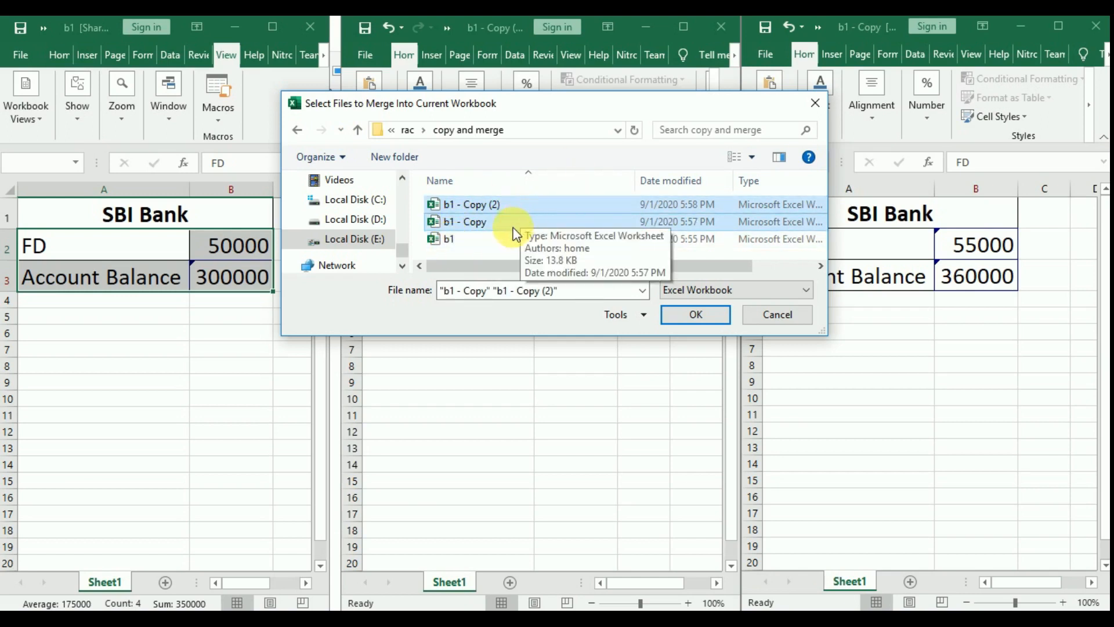
pyautogui.click(696, 315)
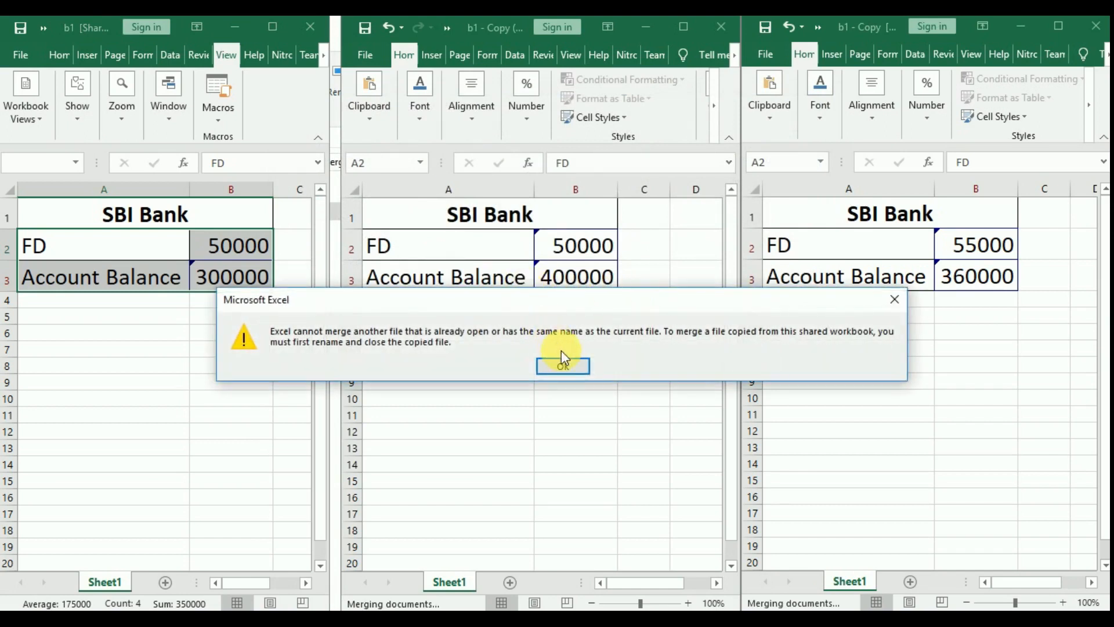
pyautogui.click(565, 368)
pyautogui.click(551, 364)
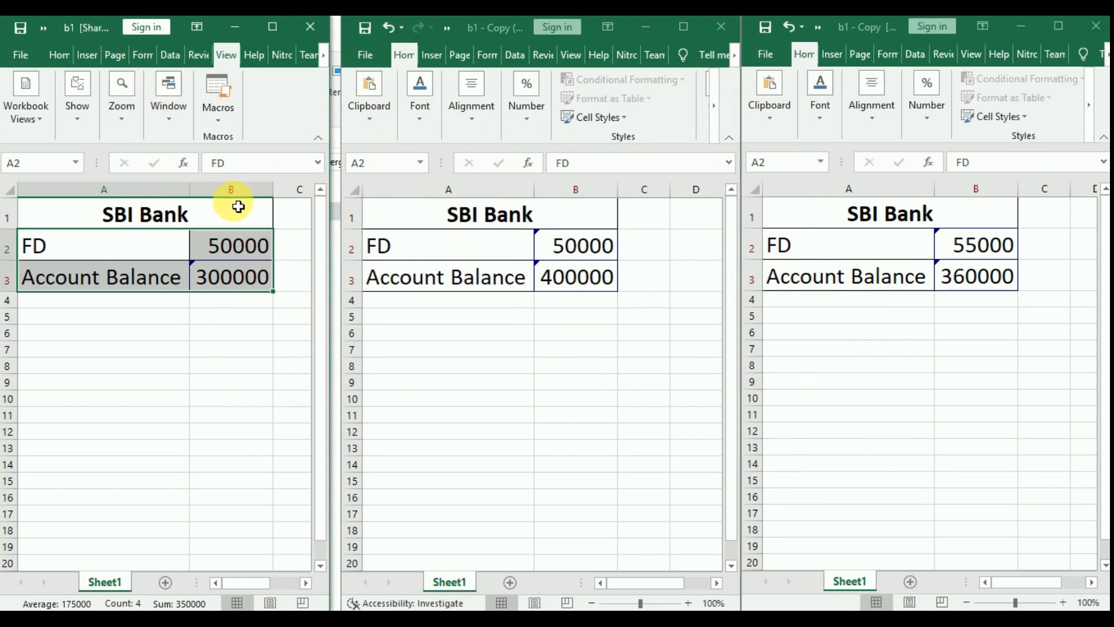
pyautogui.click(247, 256)
pyautogui.click(568, 244)
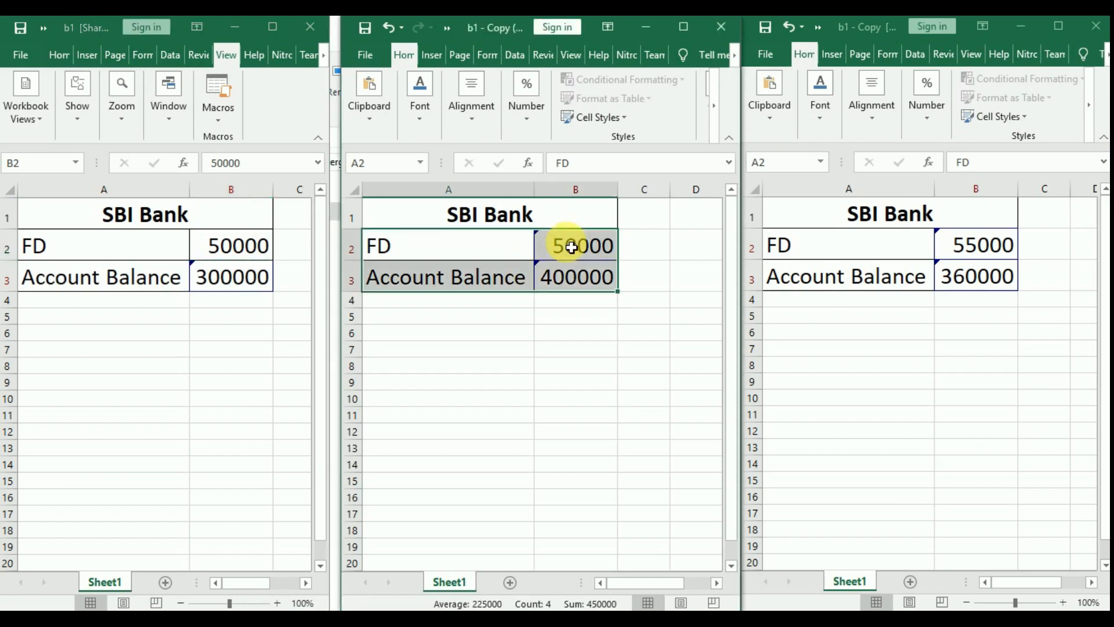
pyautogui.click(446, 28)
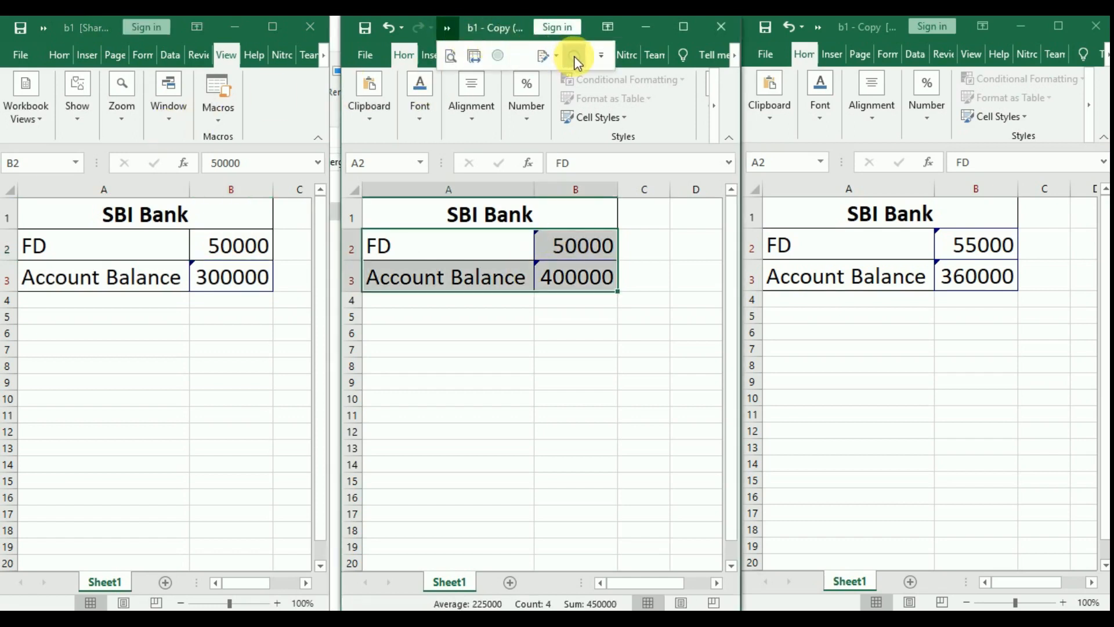
pyautogui.click(498, 60)
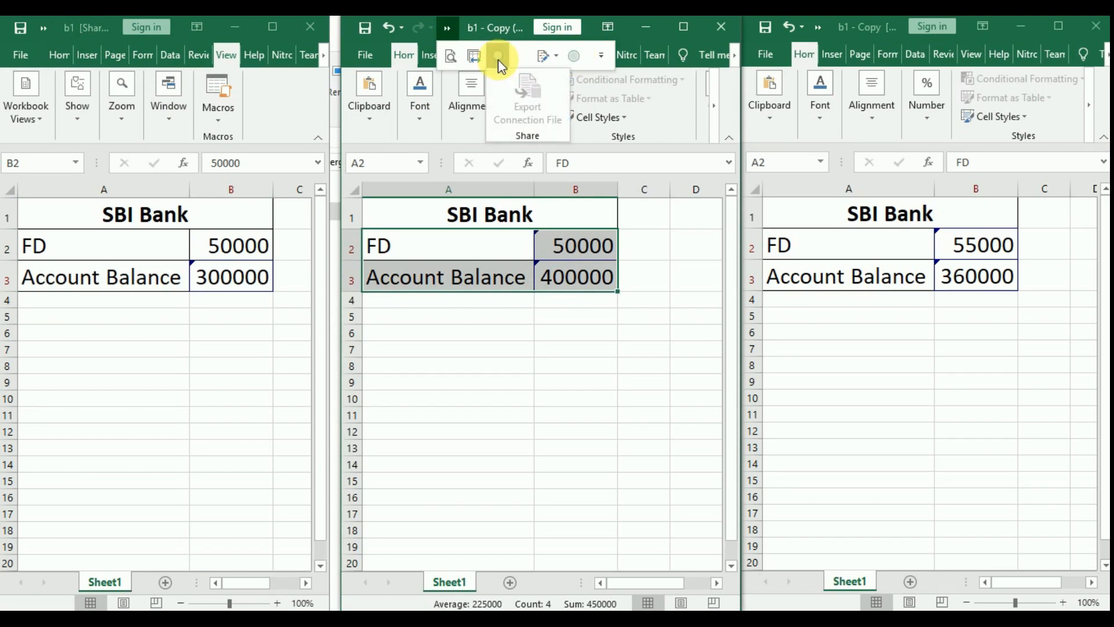
pyautogui.click(579, 56)
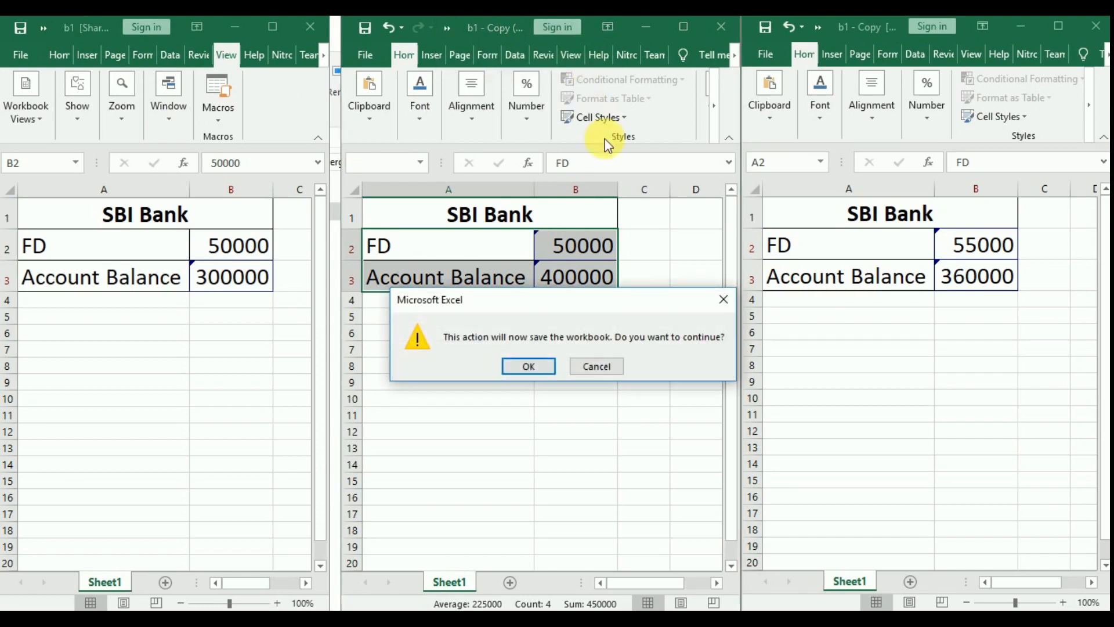
pyautogui.click(530, 366)
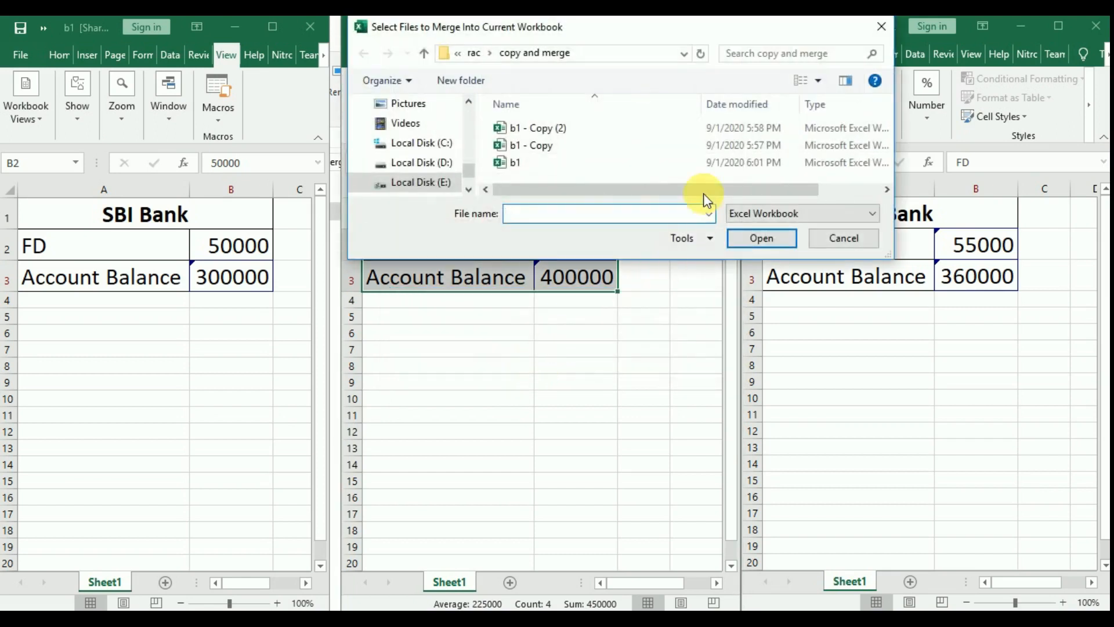
pyautogui.click(591, 128)
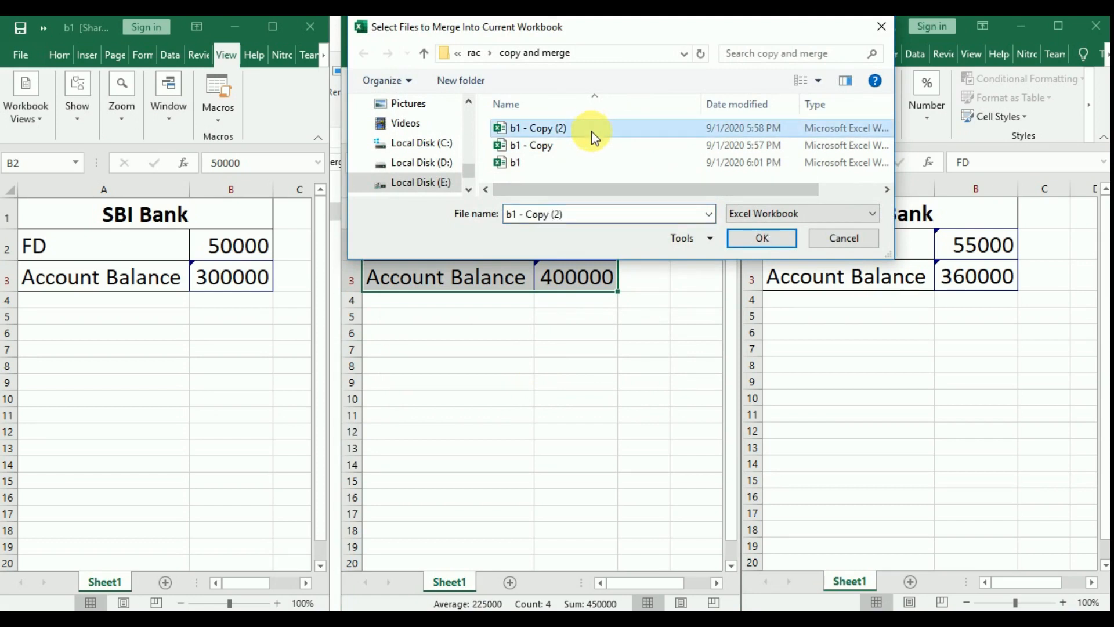
pyautogui.click(743, 243)
pyautogui.moveTo(651, 44); pyautogui.dragTo(708, 273)
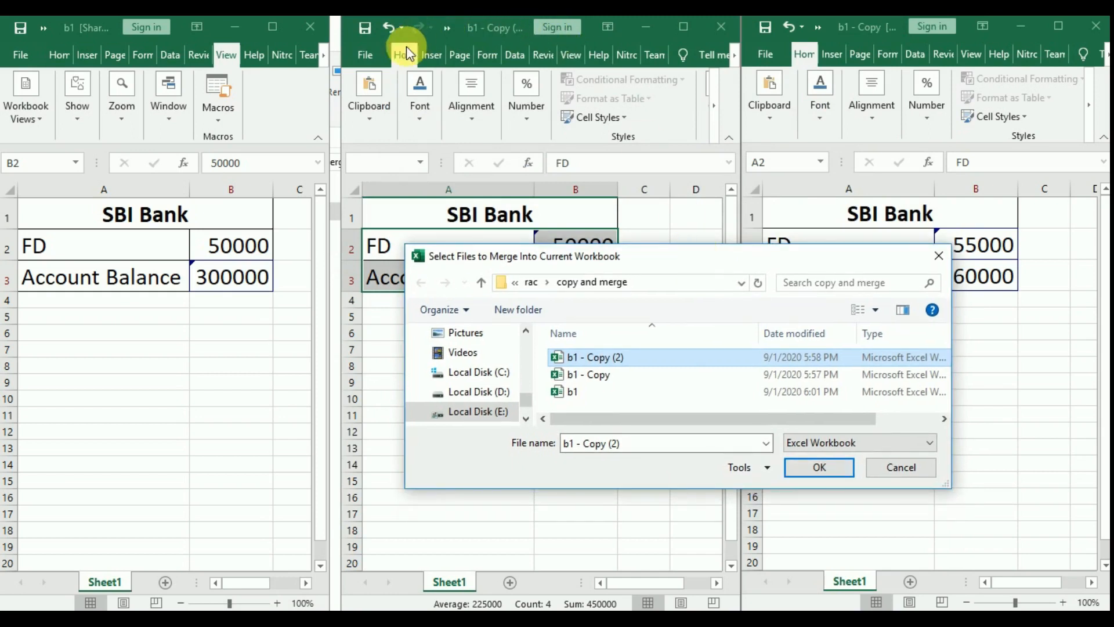
pyautogui.click(881, 469)
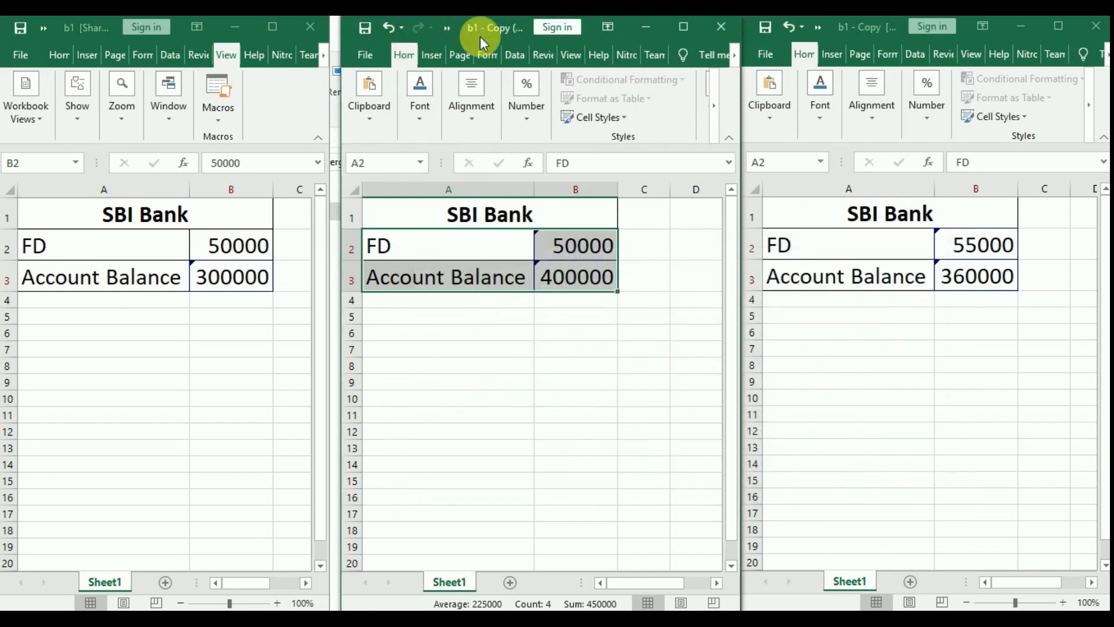
# Step: Try to merge b1 into b1 - Copy (2) with Compare and Merge Workbooks, saving the workbook when asked
pyautogui.moveTo(335, 92); pyautogui.dragTo(166, 91)
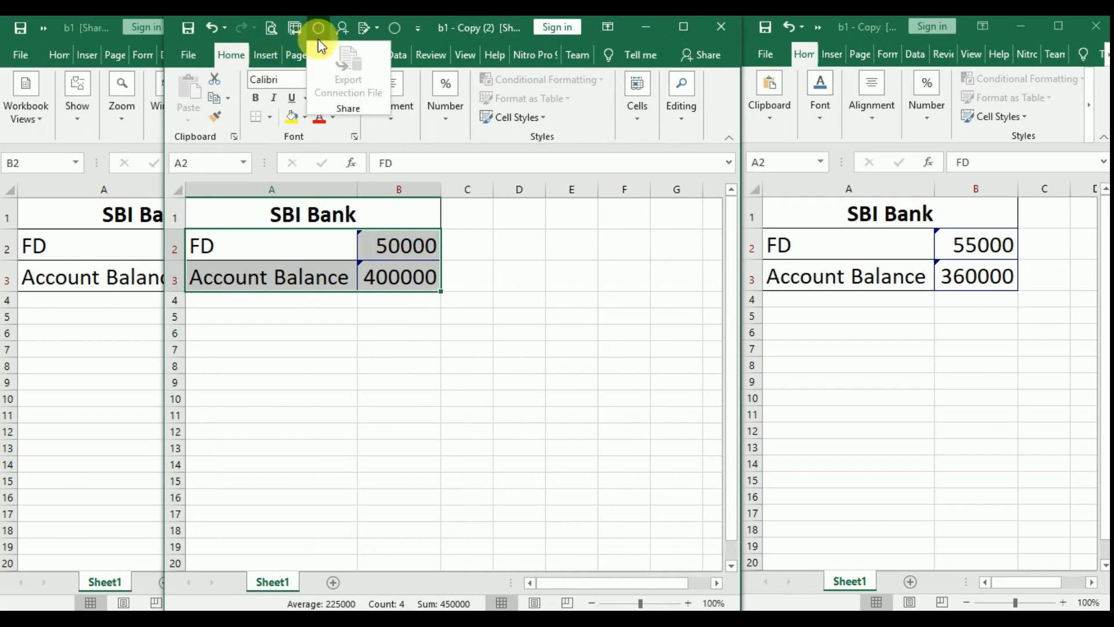
pyautogui.click(396, 28)
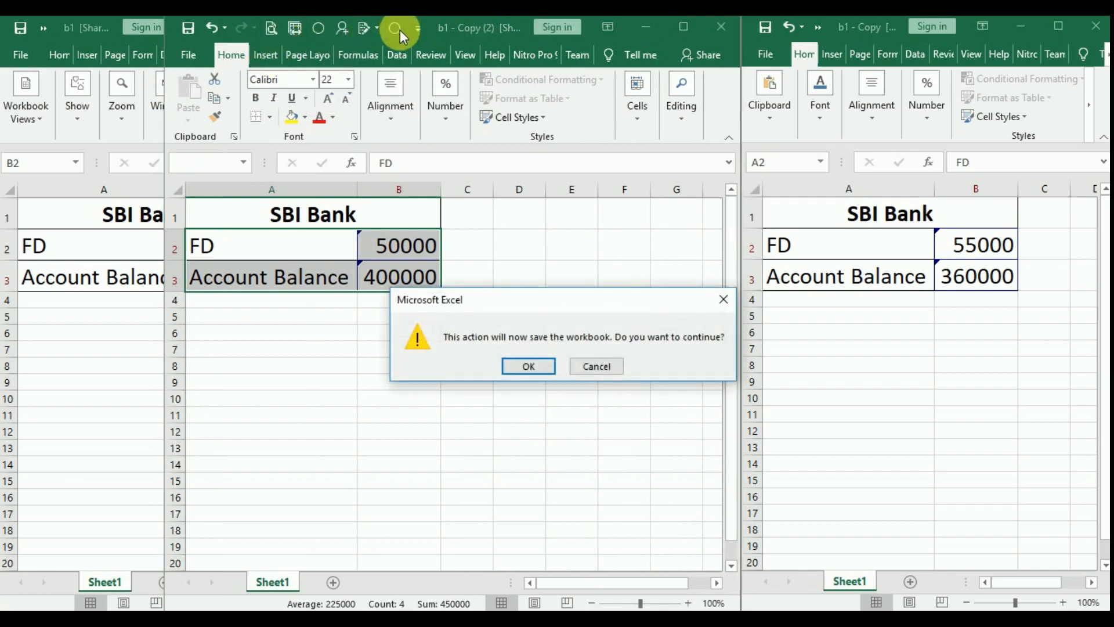
pyautogui.click(528, 364)
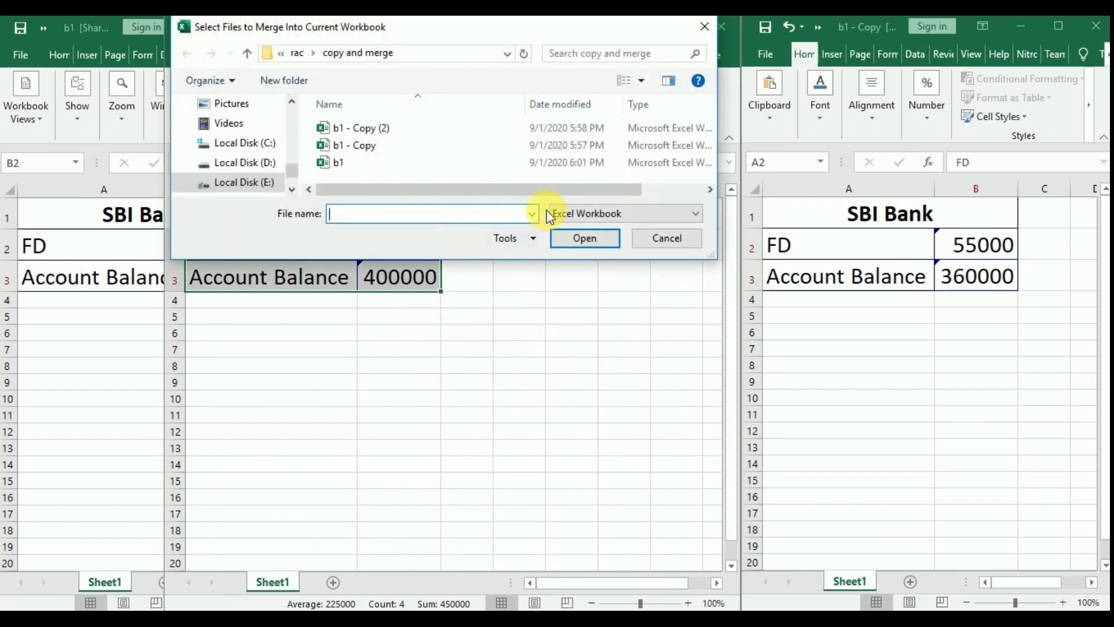
pyautogui.click(407, 164)
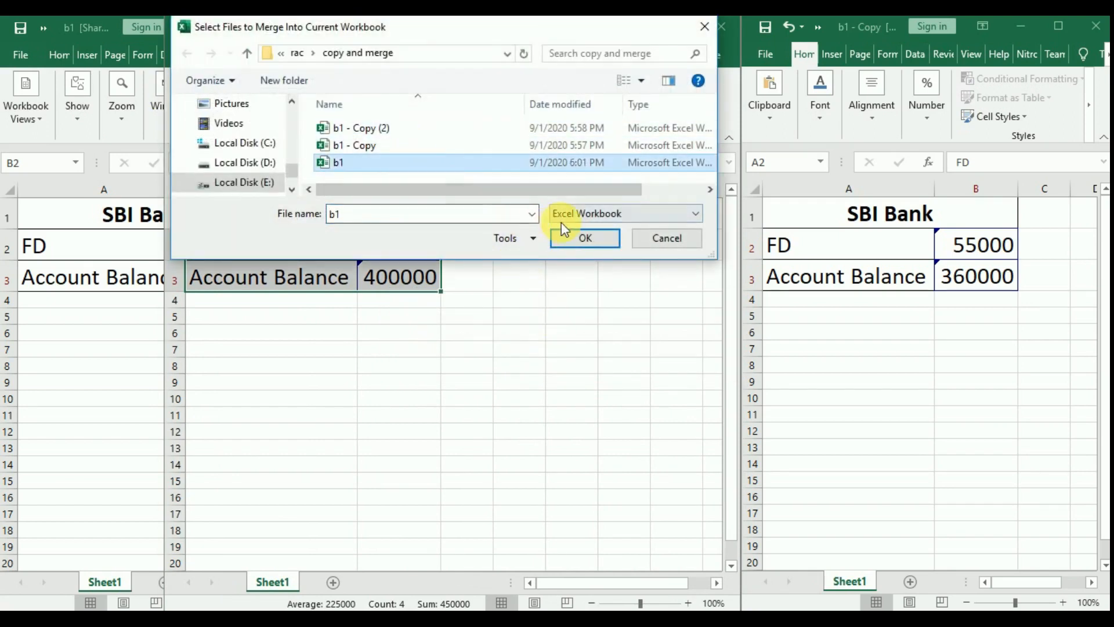
pyautogui.click(571, 235)
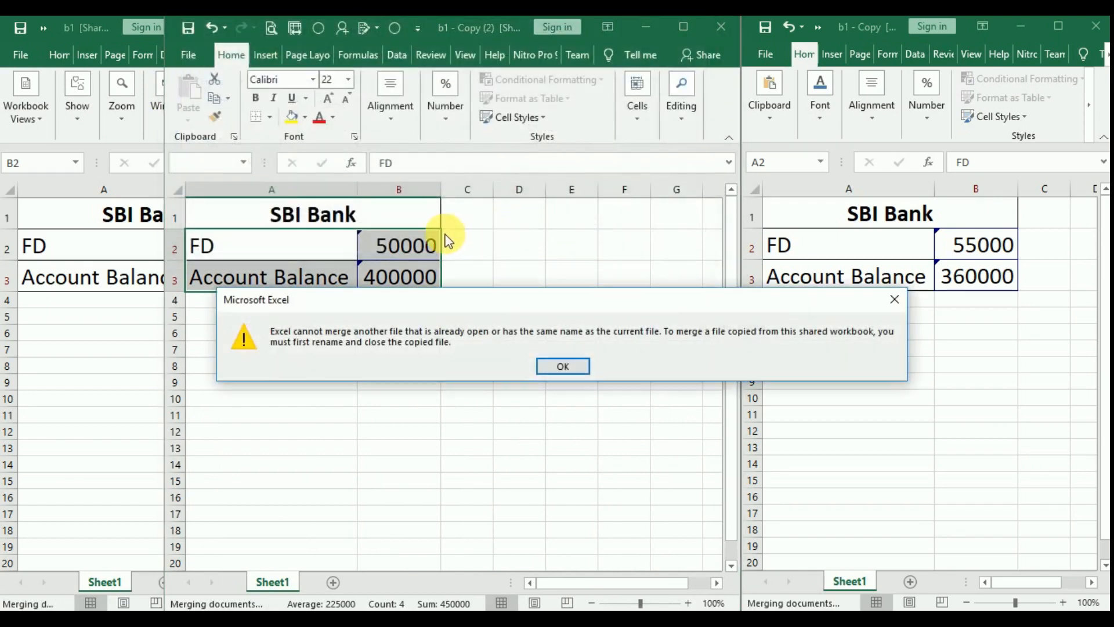
pyautogui.click(573, 364)
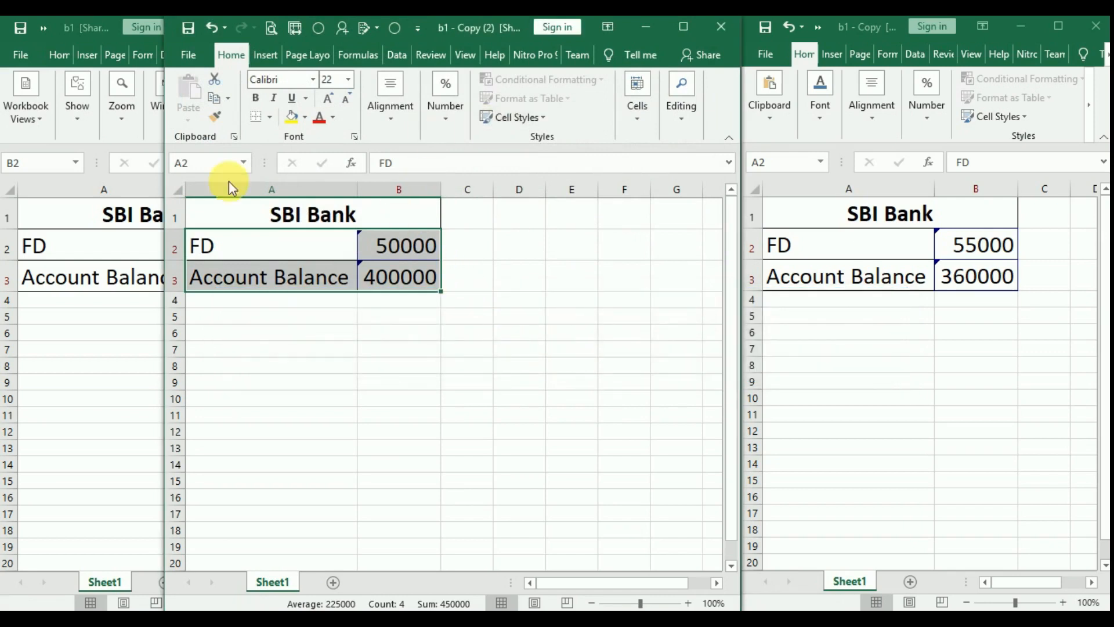
pyautogui.moveTo(173, 194); pyautogui.dragTo(341, 221)
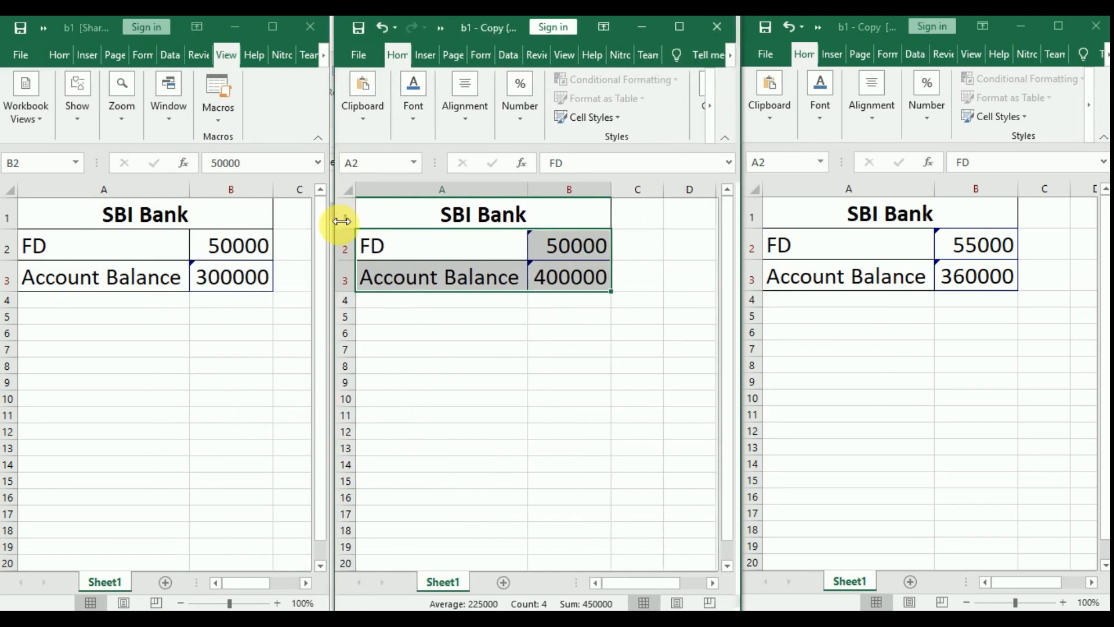
# Step: Set the FD amount in cell B2 of the b1 - Copy workbook to 60000
pyautogui.click(567, 250)
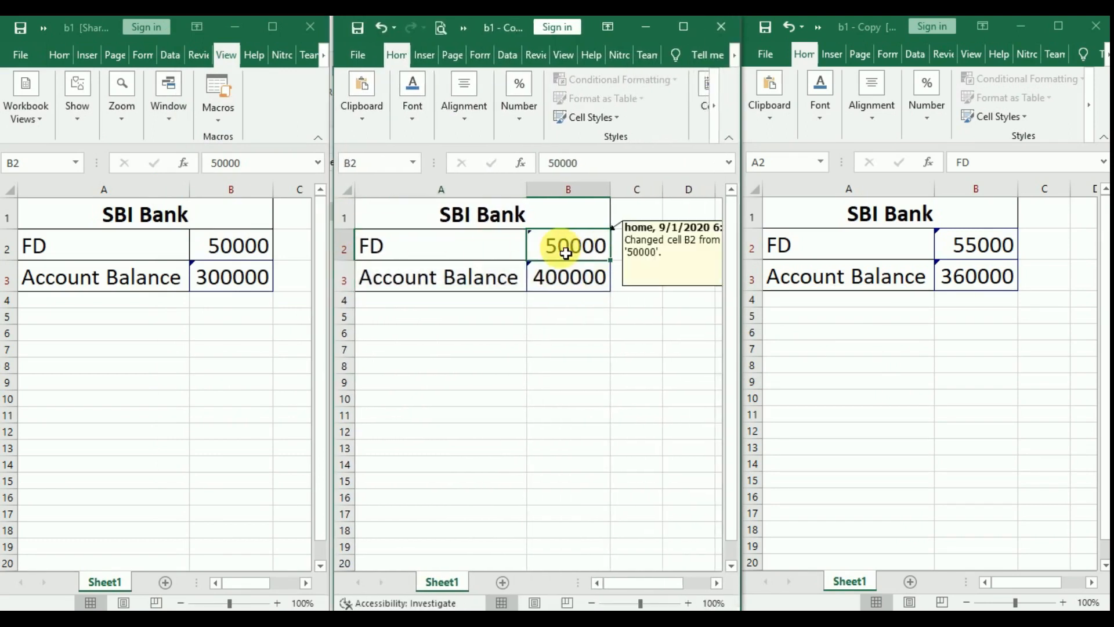
pyautogui.click(566, 277)
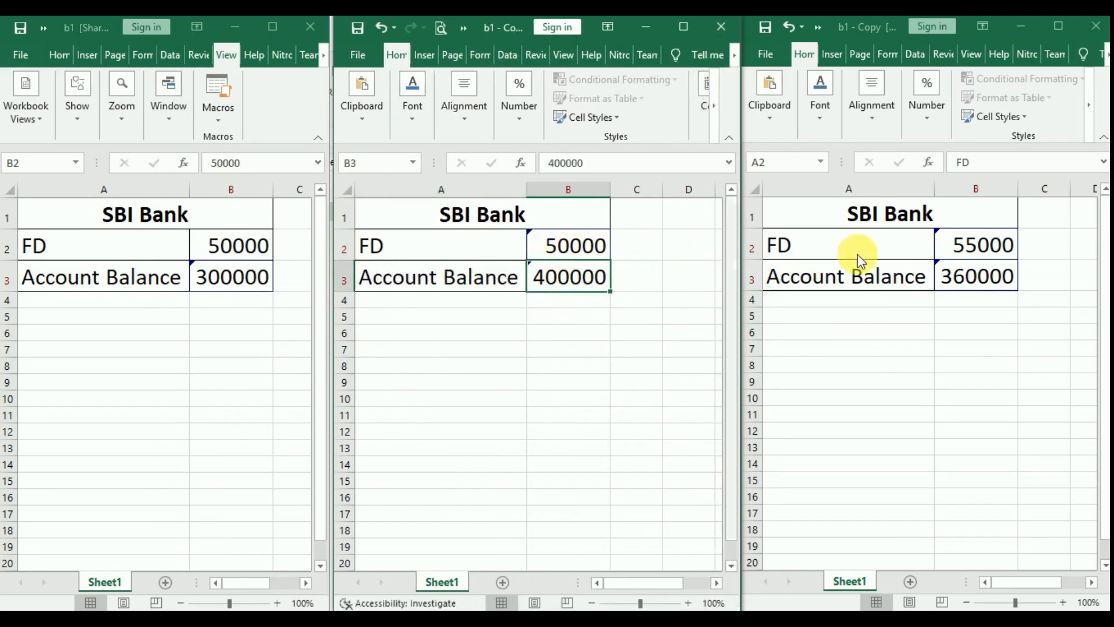
pyautogui.click(950, 256)
pyautogui.click(1003, 244)
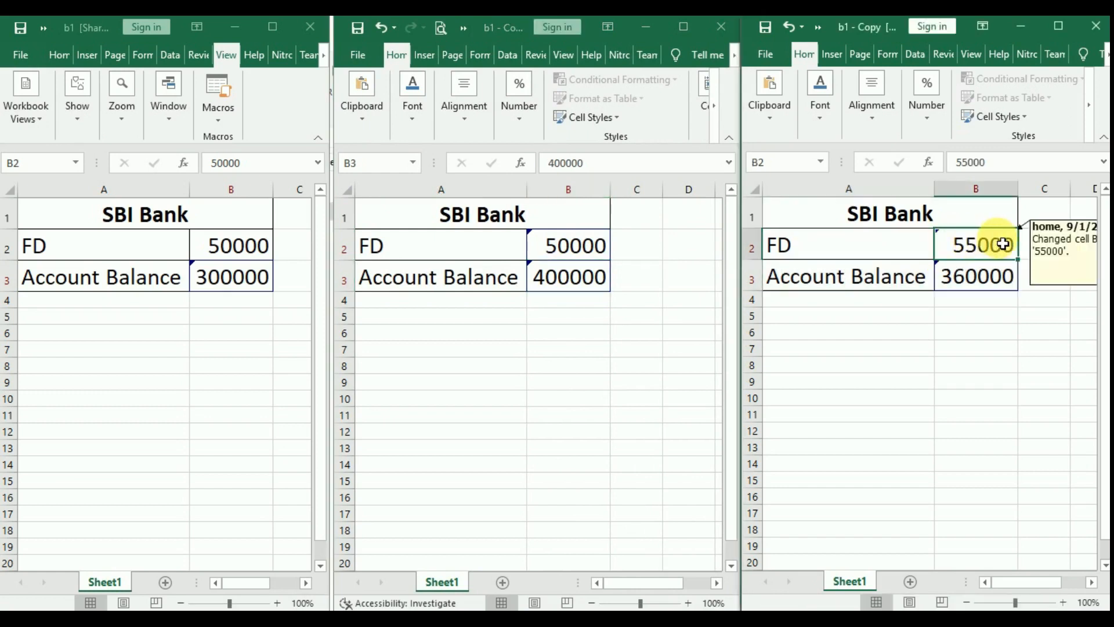
pyautogui.write('60')
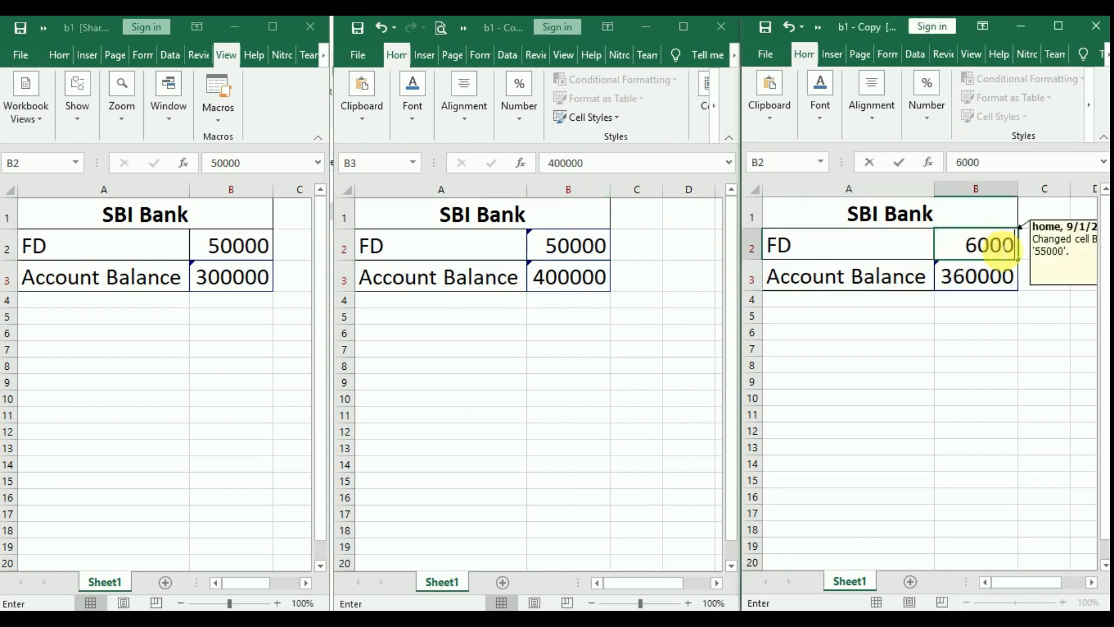
pyautogui.write('000')
pyautogui.press('Return')
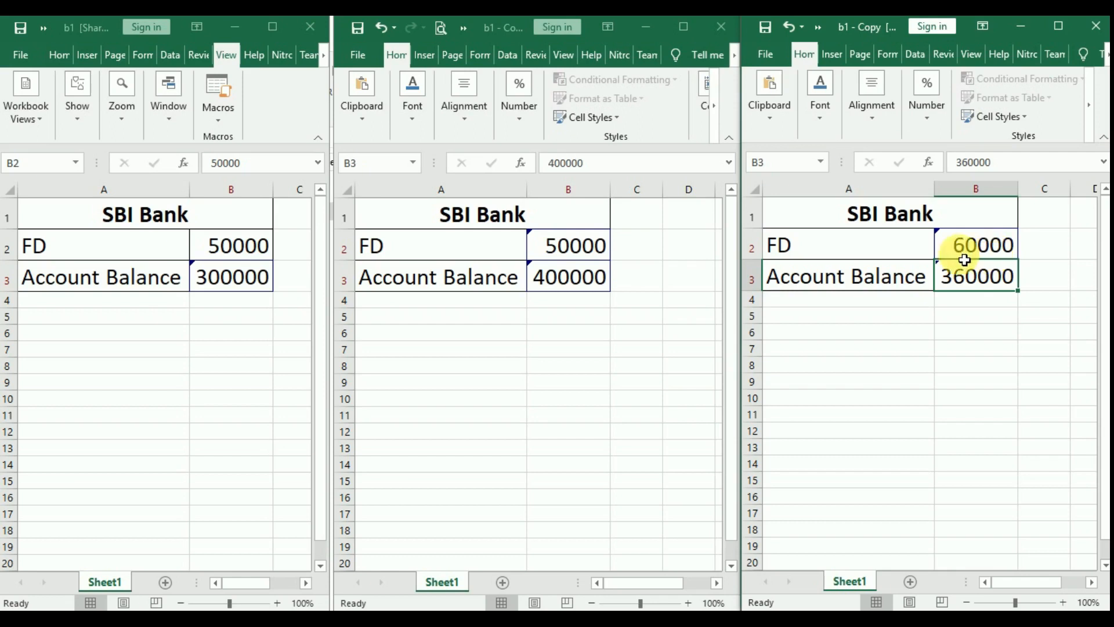
# Step: Try to merge b1 - Copy into b1 - Copy (2) with Compare and Merge Workbooks
pyautogui.click(589, 252)
pyautogui.click(587, 250)
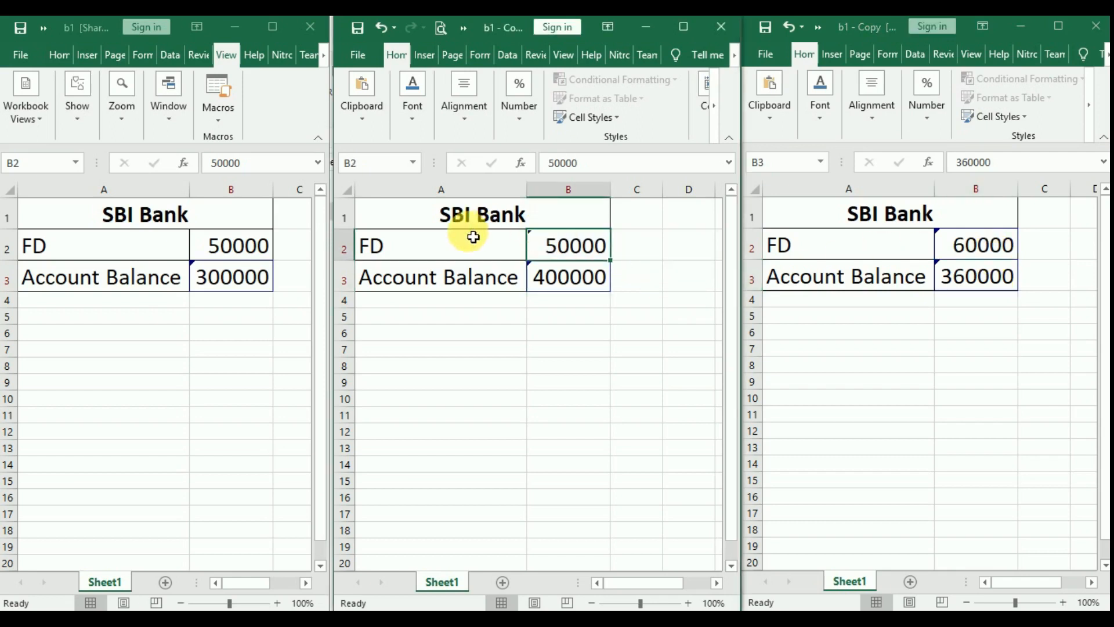
pyautogui.click(462, 29)
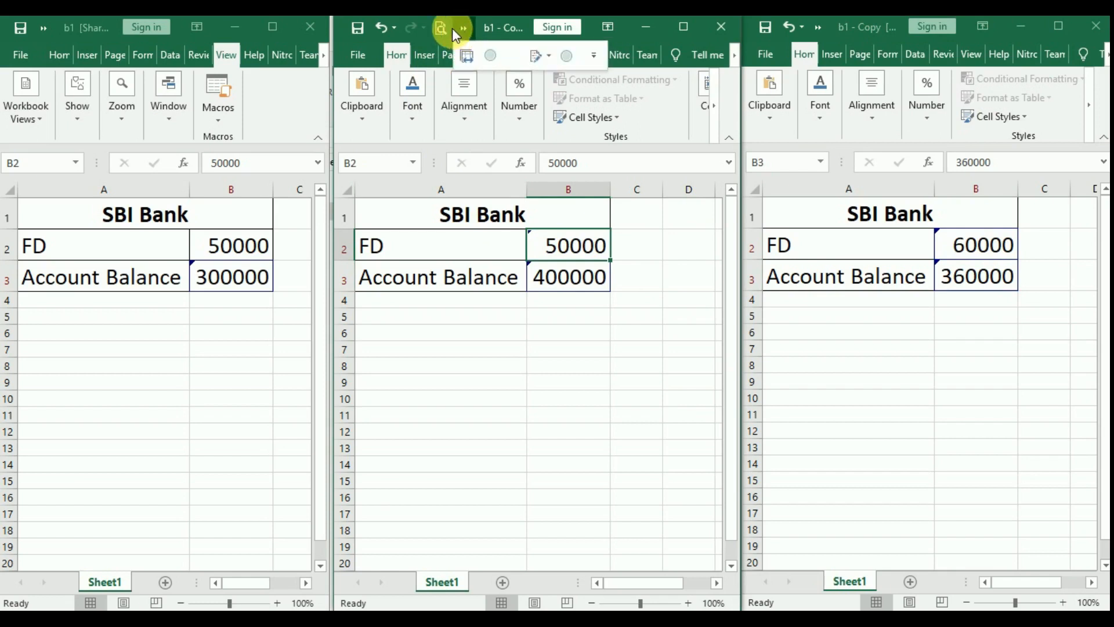
pyautogui.click(572, 55)
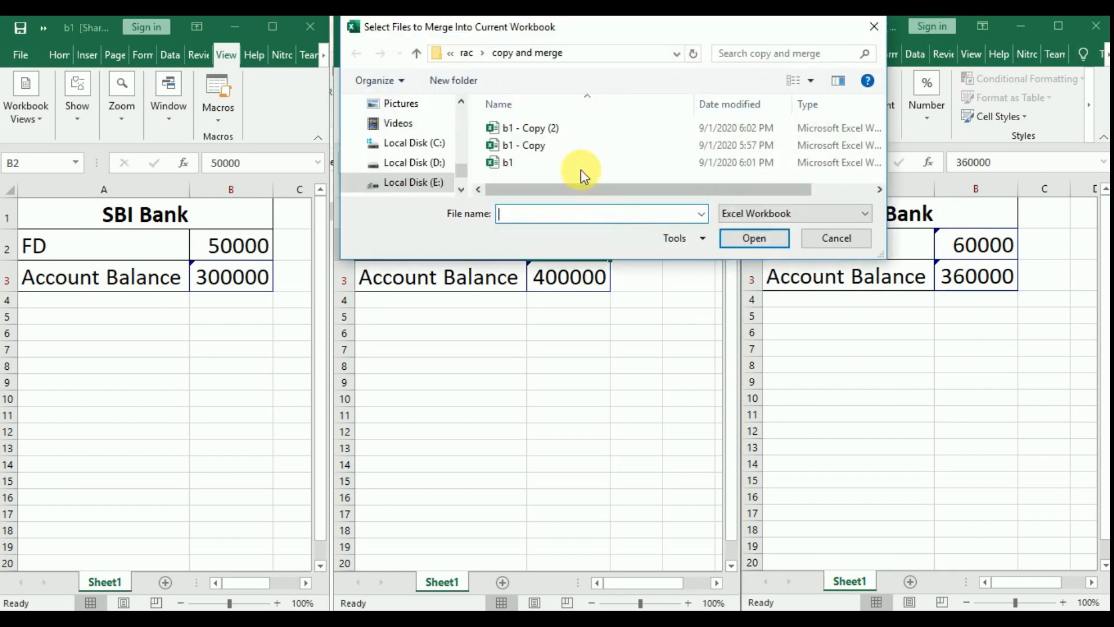
pyautogui.click(580, 147)
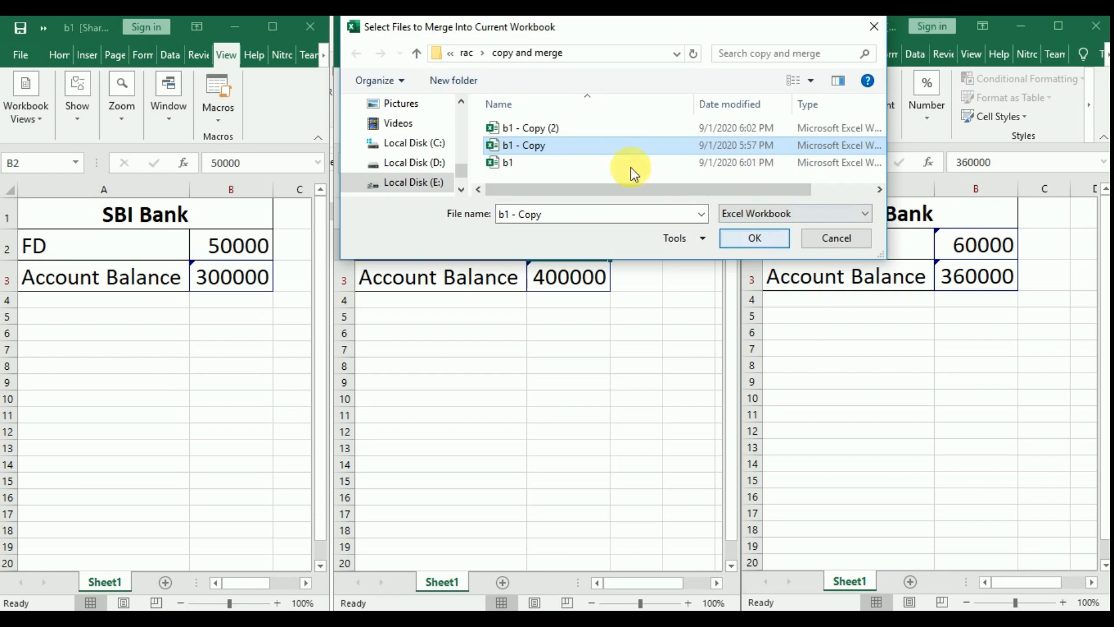
pyautogui.click(539, 160)
pyautogui.click(540, 145)
pyautogui.click(738, 239)
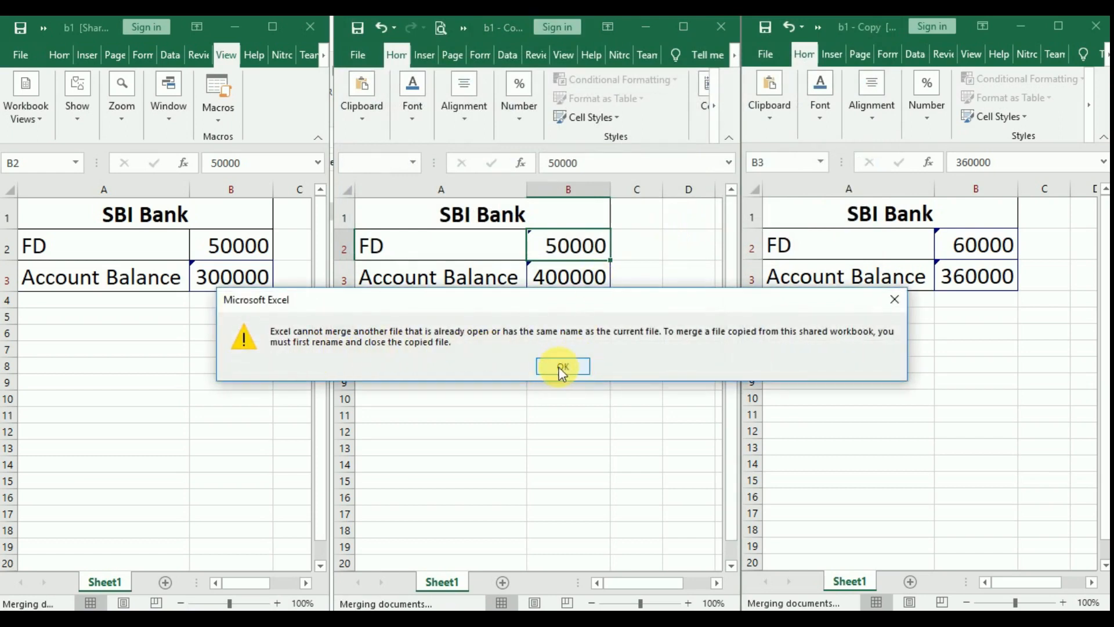
pyautogui.click(558, 365)
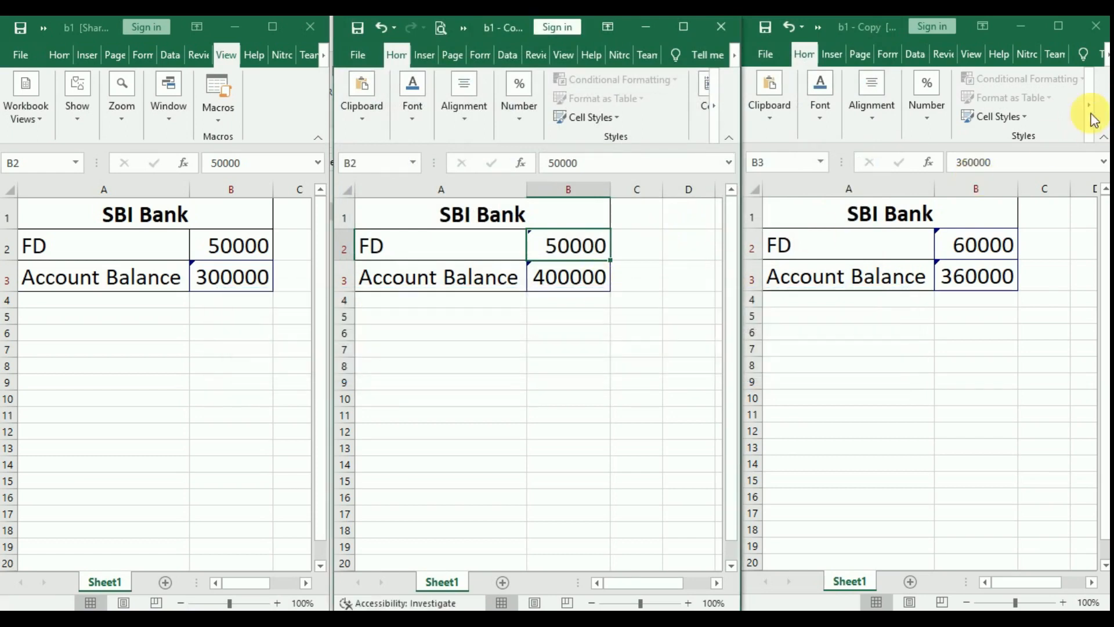
# Step: Close b1 - Copy with its changes saved, close b1, and maximize the b1 - Copy (2) window
pyautogui.click(1099, 34)
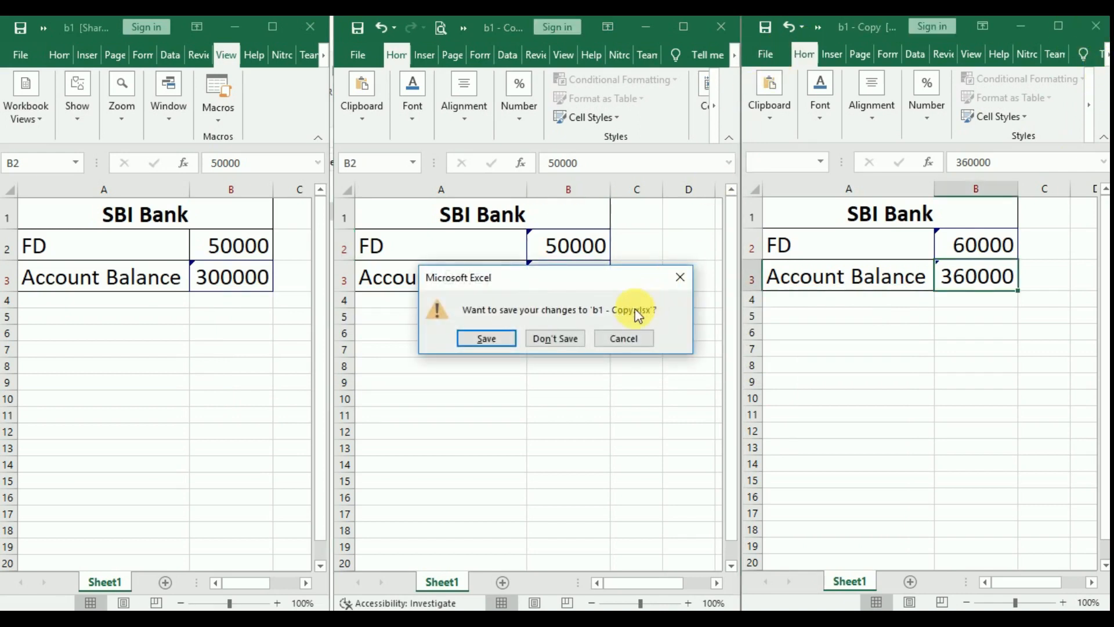
pyautogui.click(495, 340)
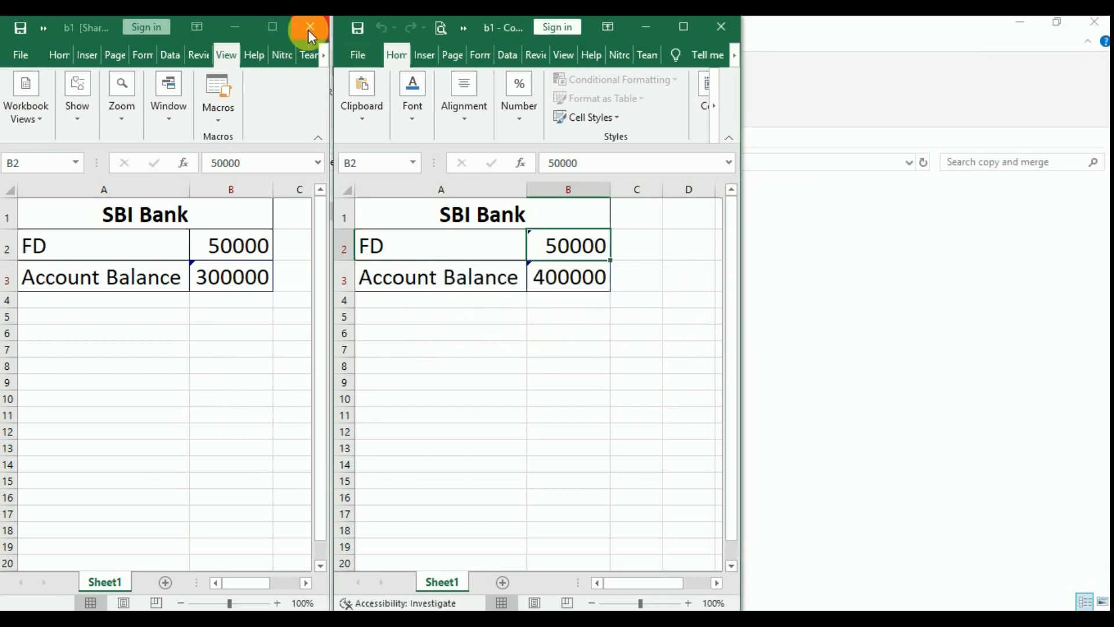
pyautogui.click(310, 28)
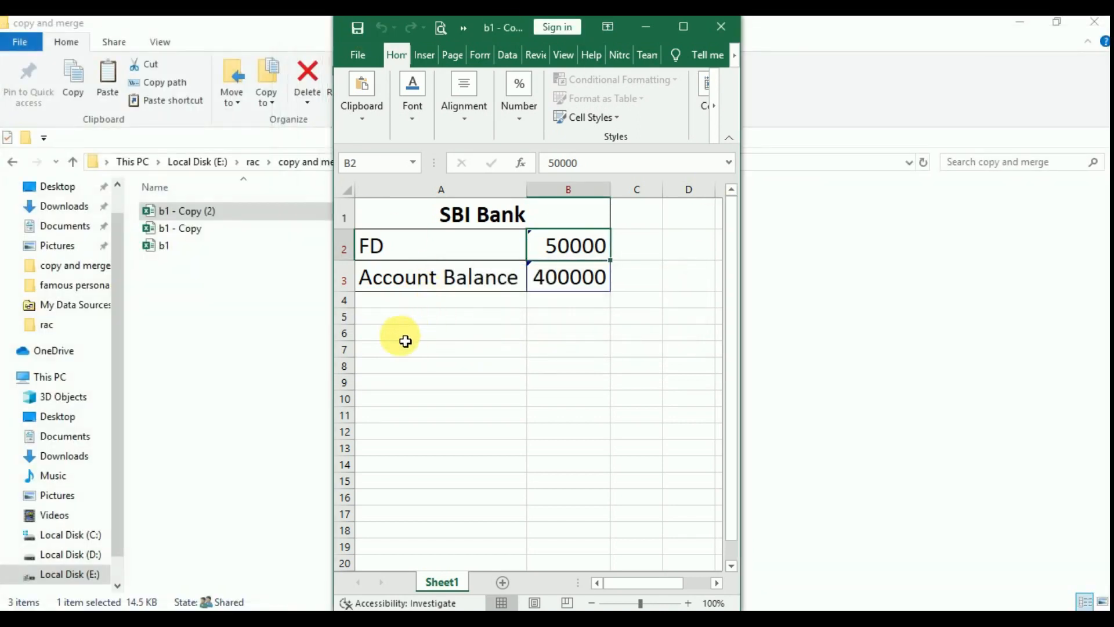
pyautogui.click(683, 27)
# Step: Merge b1 - Copy and b1 from the copy and merge folder into b1 - Copy (2) with Compare and Merge Workbooks
pyautogui.click(234, 277)
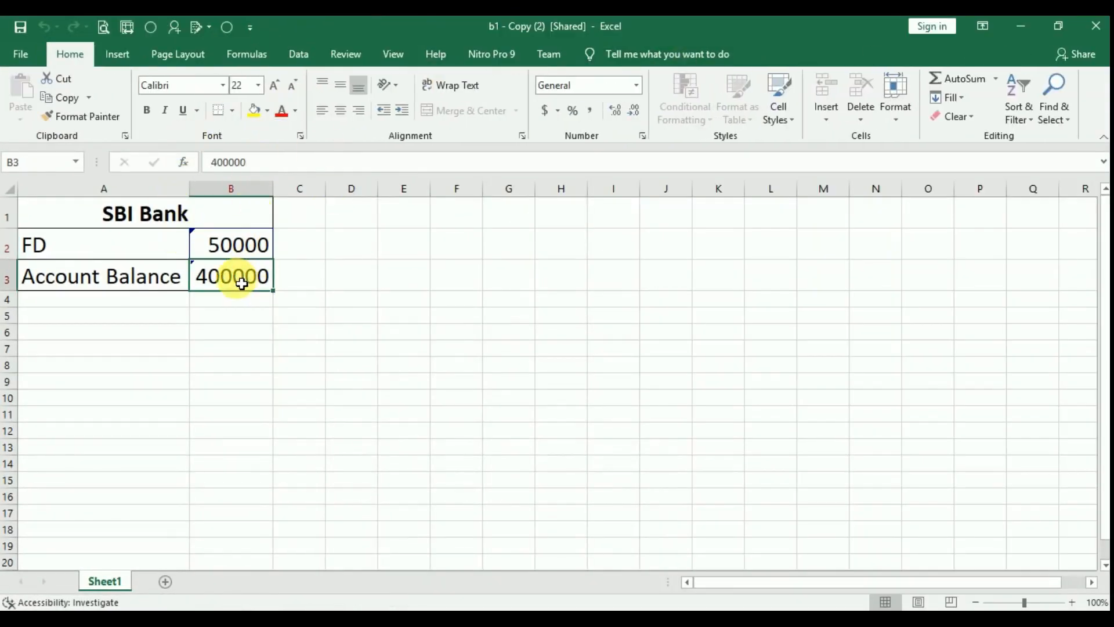
pyautogui.click(227, 27)
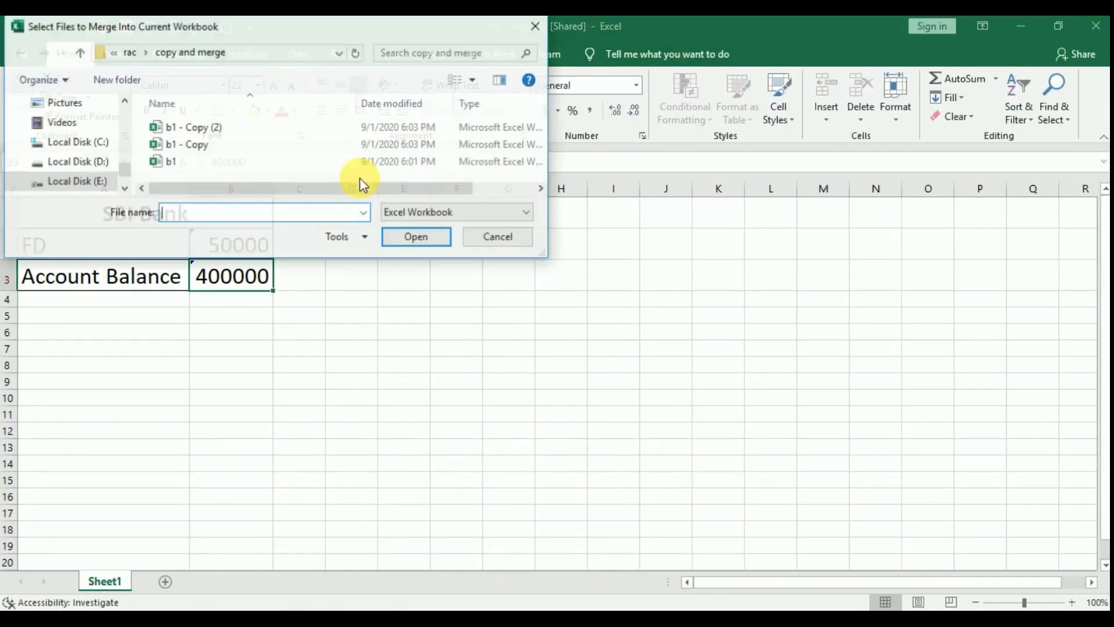
pyautogui.moveTo(279, 27); pyautogui.dragTo(828, 211)
pyautogui.click(741, 332)
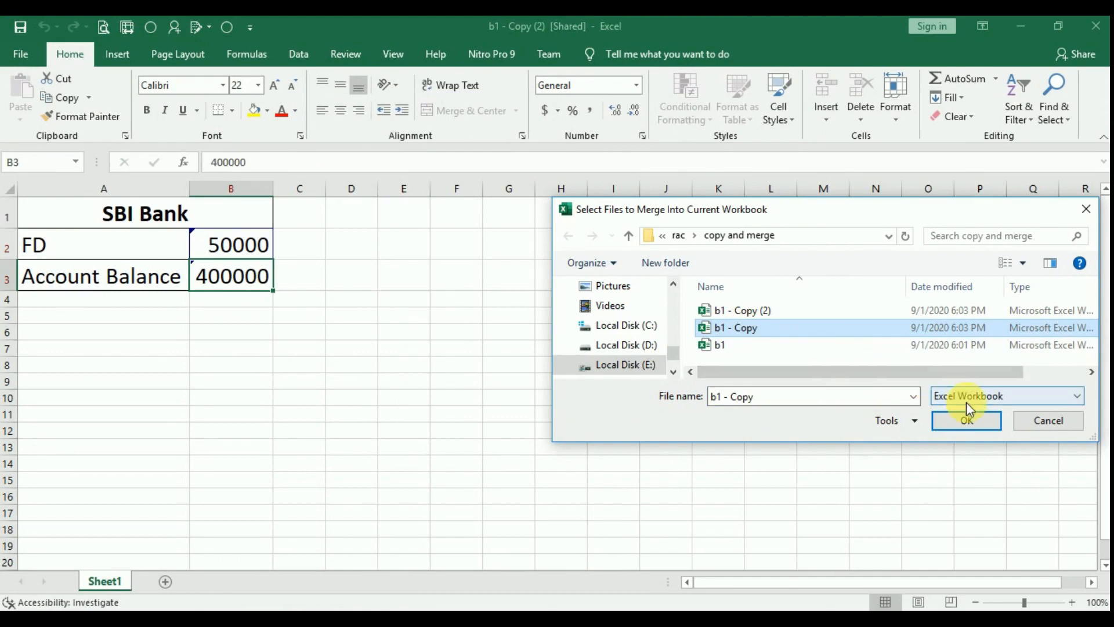
pyautogui.hotkey('shift', 'Down')
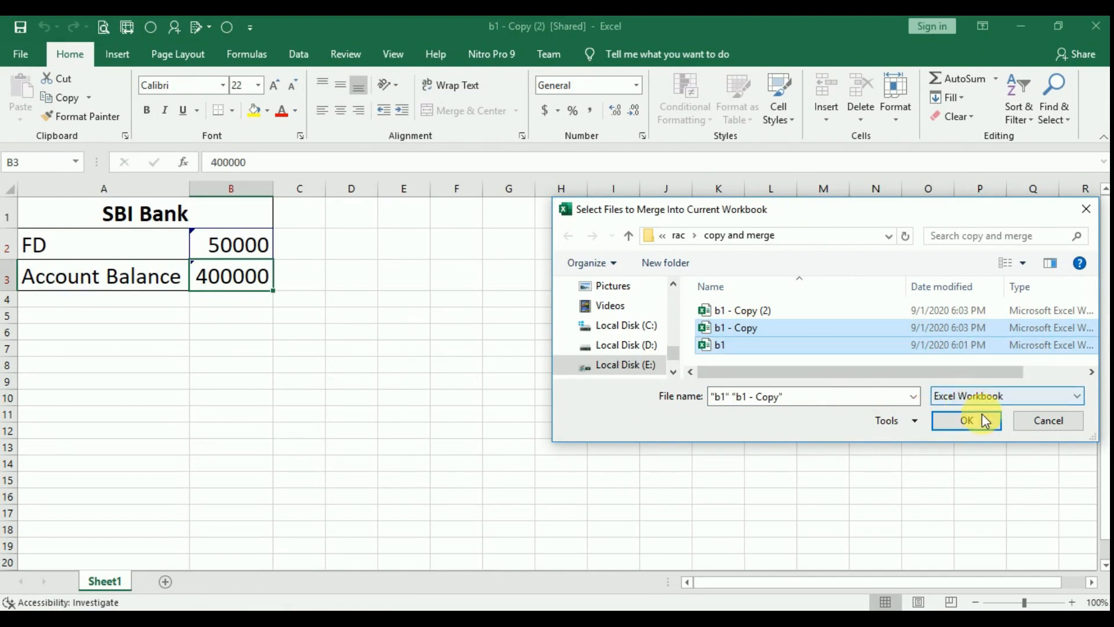
pyautogui.click(982, 423)
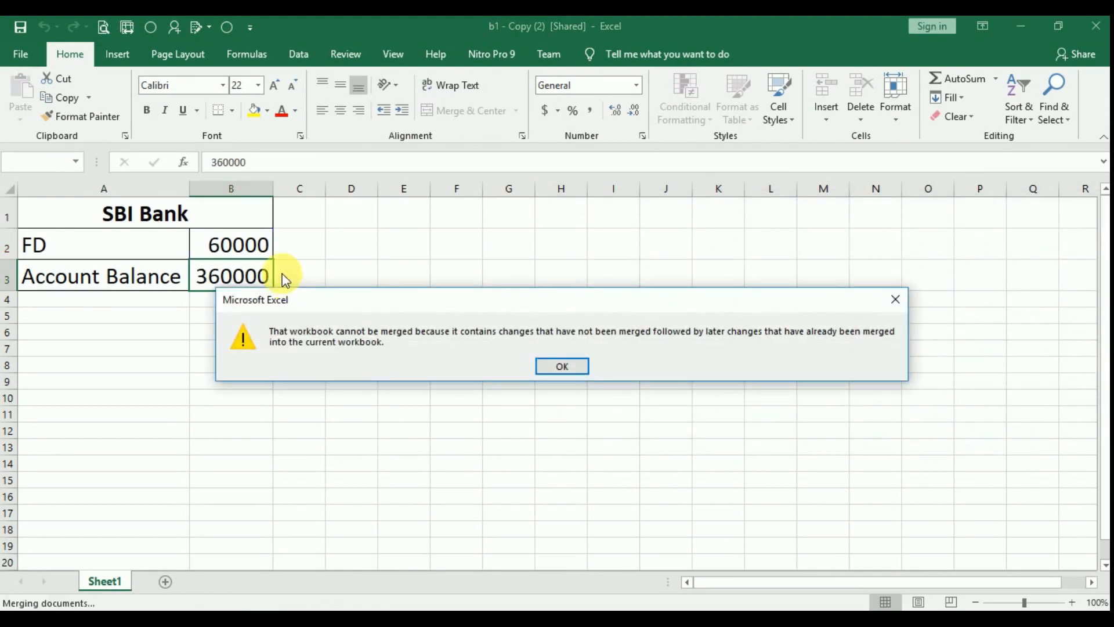
pyautogui.click(577, 368)
# Step: Examine the merged FD and Account Balance amounts in cells B2 and B3 of b1 - Copy (2)
pyautogui.moveTo(255, 254); pyautogui.dragTo(256, 279)
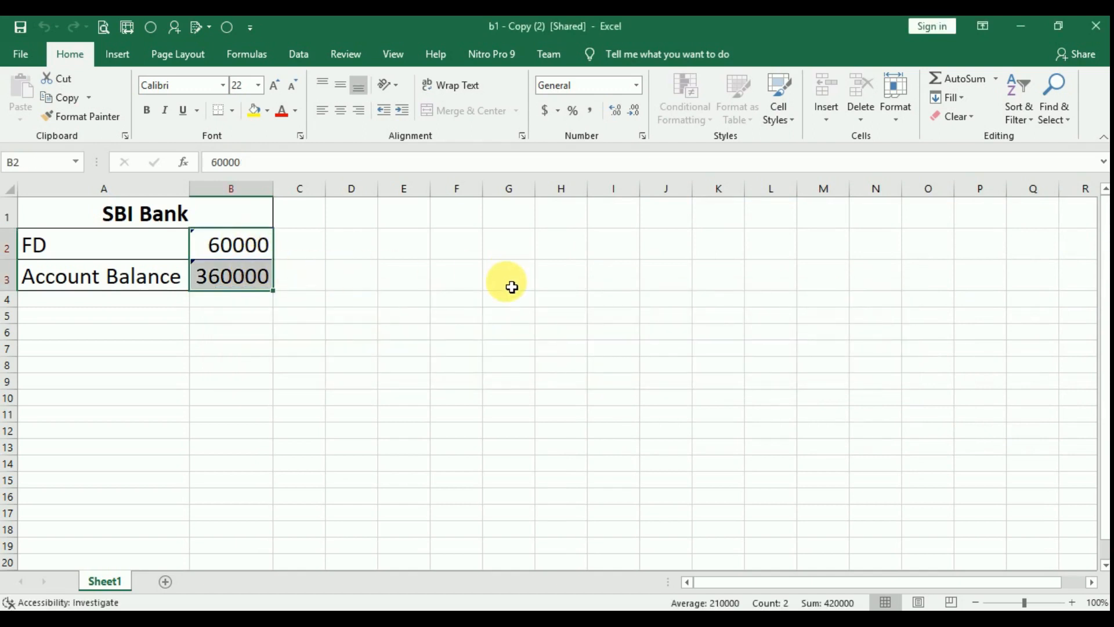
pyautogui.click(349, 297)
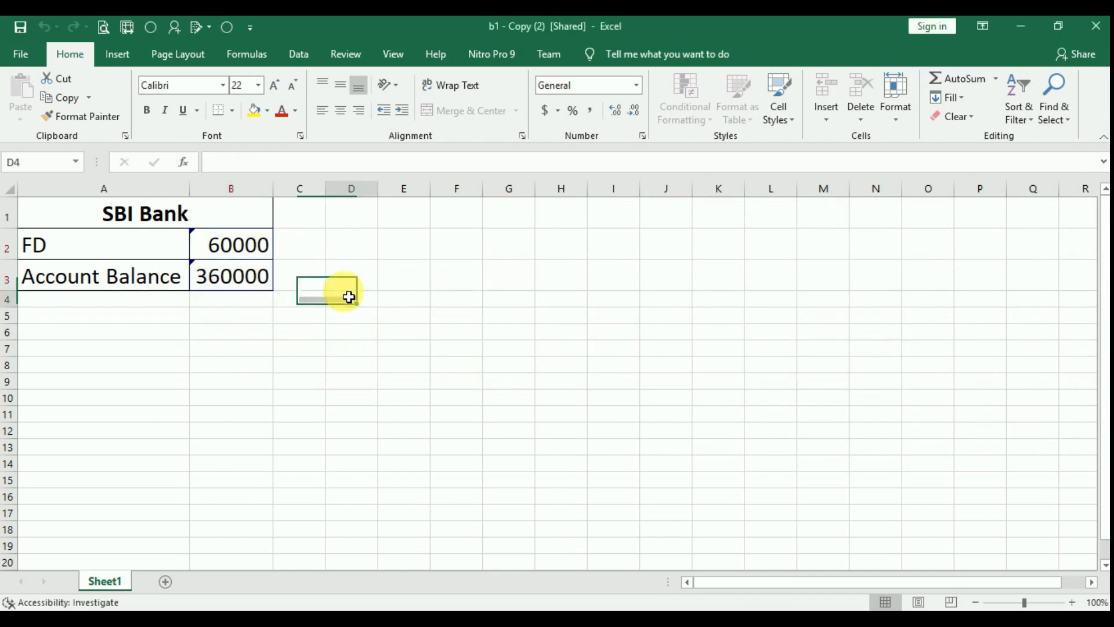
pyautogui.click(236, 247)
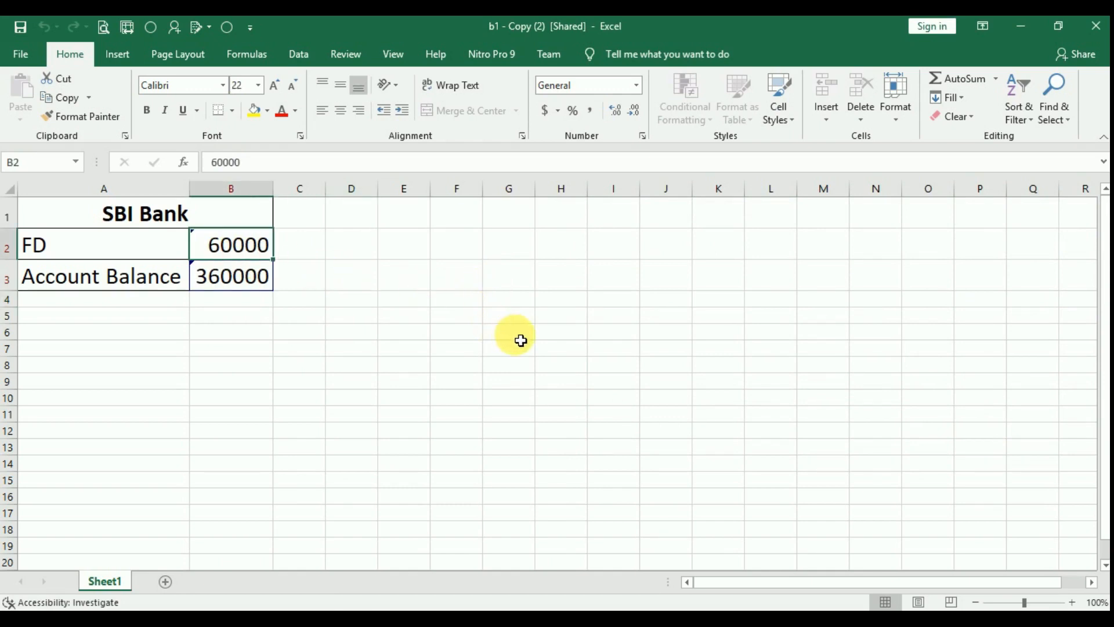
pyautogui.moveTo(228, 253)
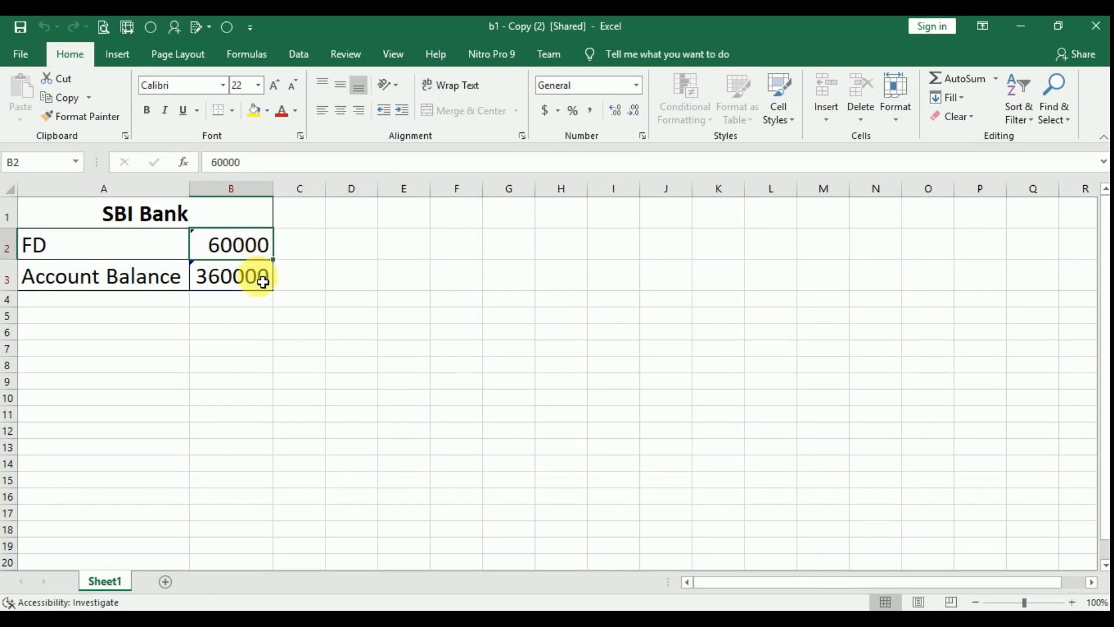
pyautogui.moveTo(263, 282)
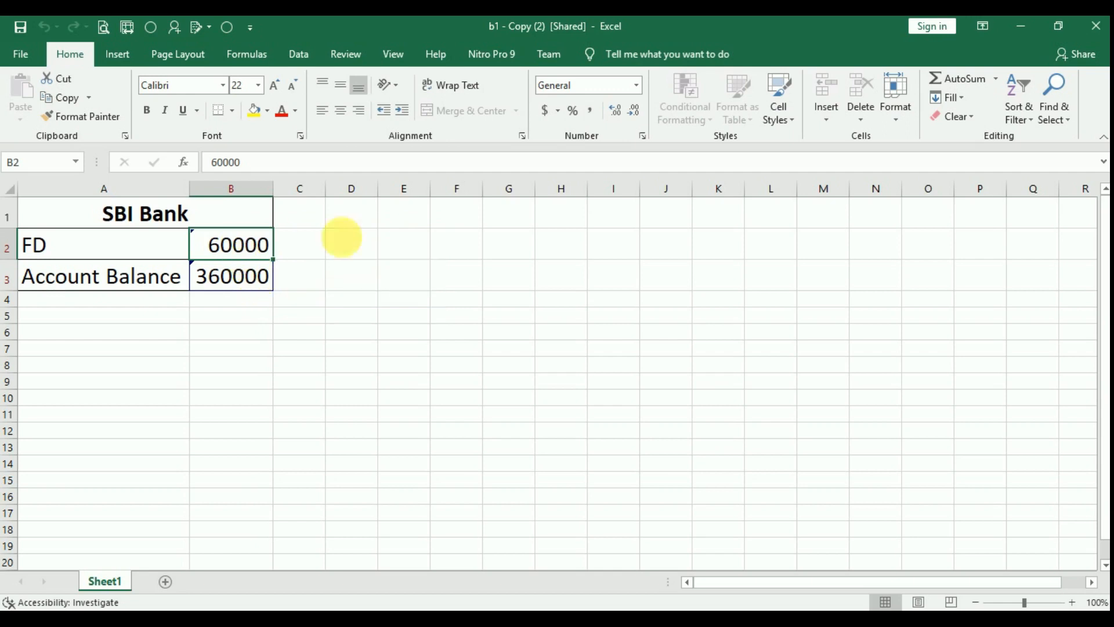
pyautogui.click(450, 276)
pyautogui.click(264, 244)
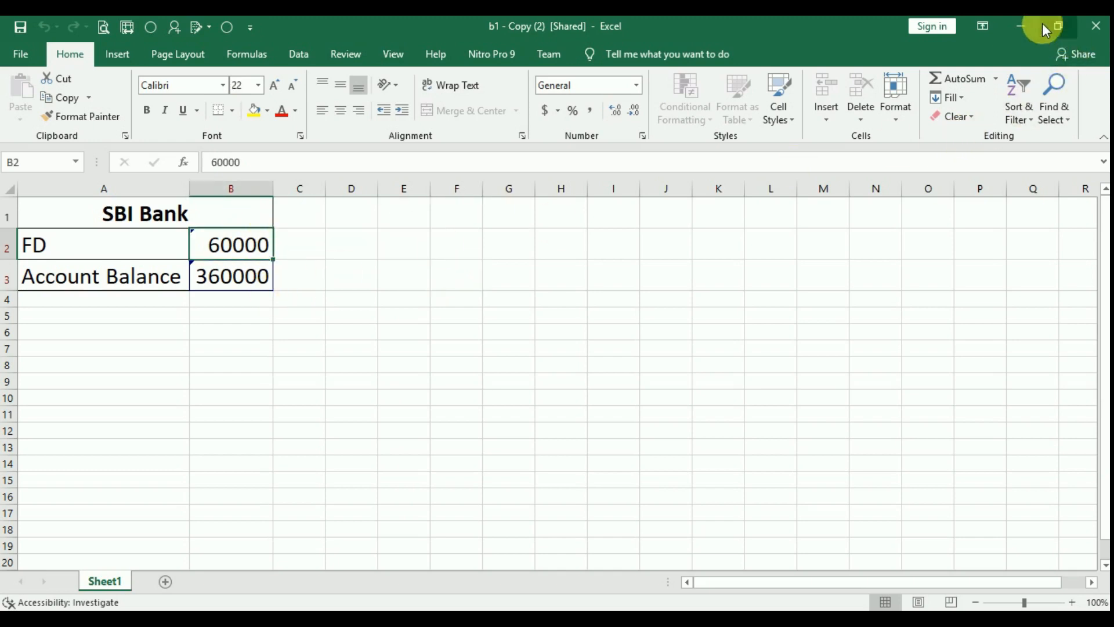
# Step: Open the recent workbook Std 10 Chapter 6 from the rac folder
pyautogui.click(23, 55)
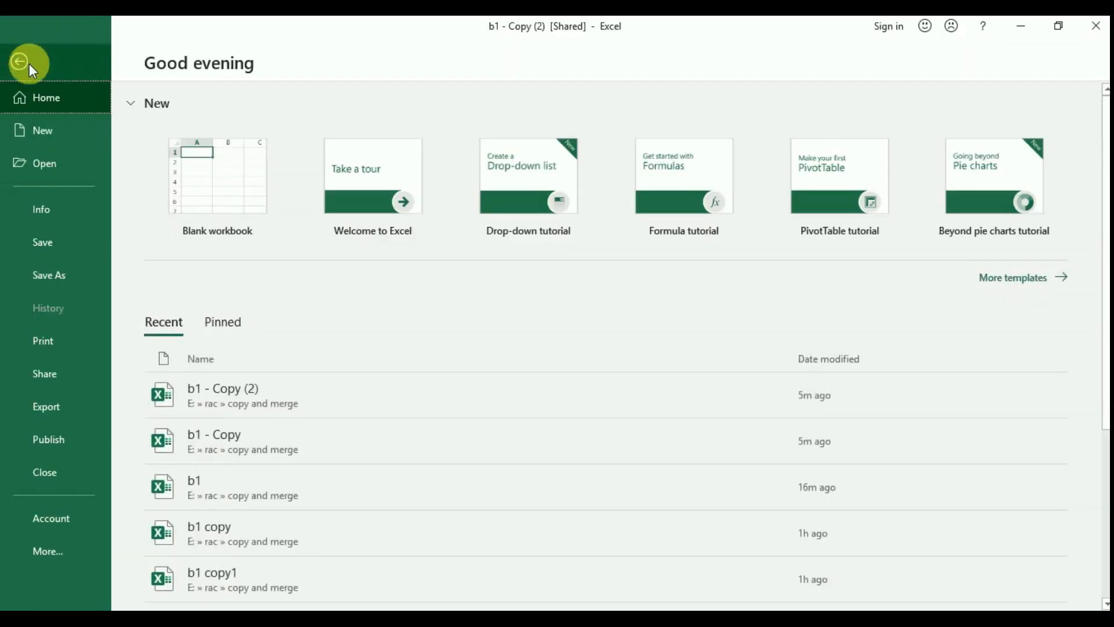
pyautogui.scroll(-1, 268, 491)
pyautogui.scroll(-1, 269, 491)
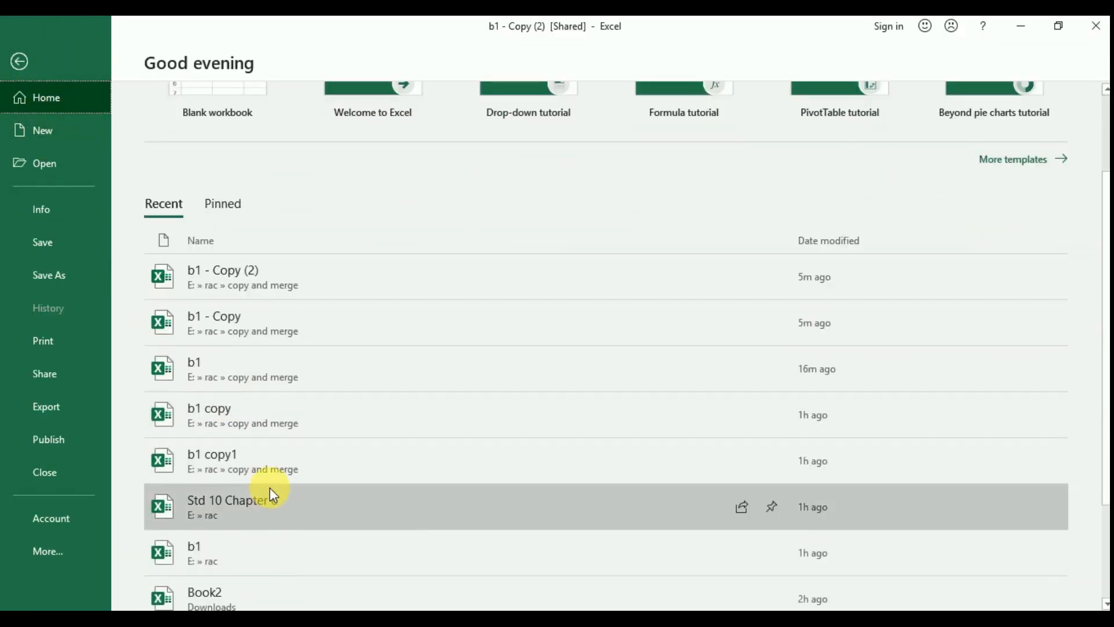
pyautogui.click(262, 509)
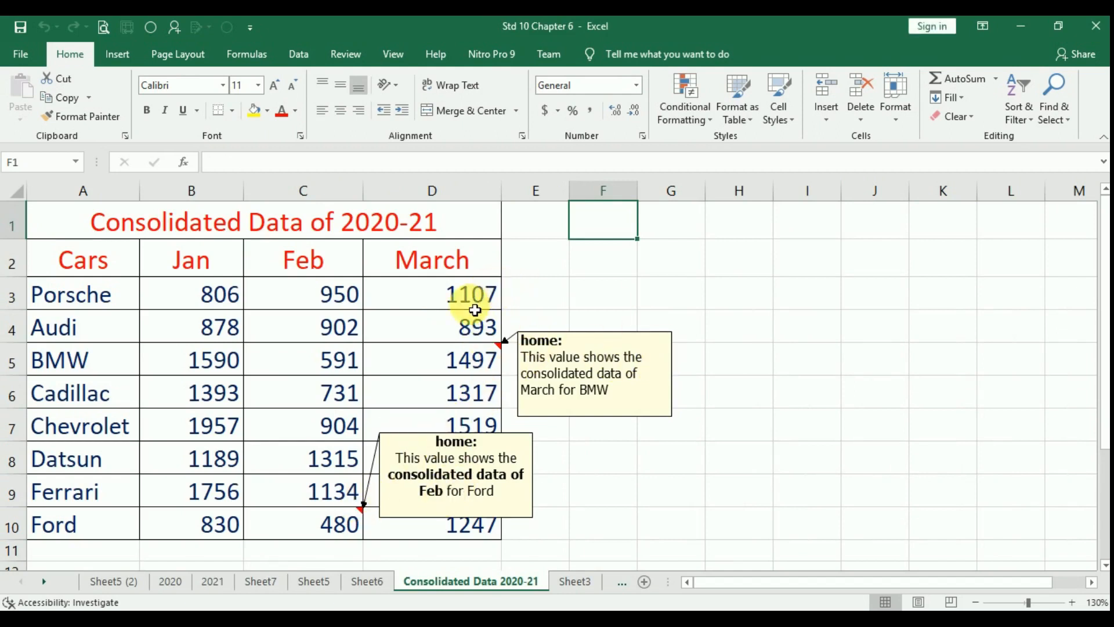
# Step: Add the comment "This value shows the consolidated data of March for Porsche" to cell D3 of the Consolidated Data 2020-21 sheet
pyautogui.click(458, 290)
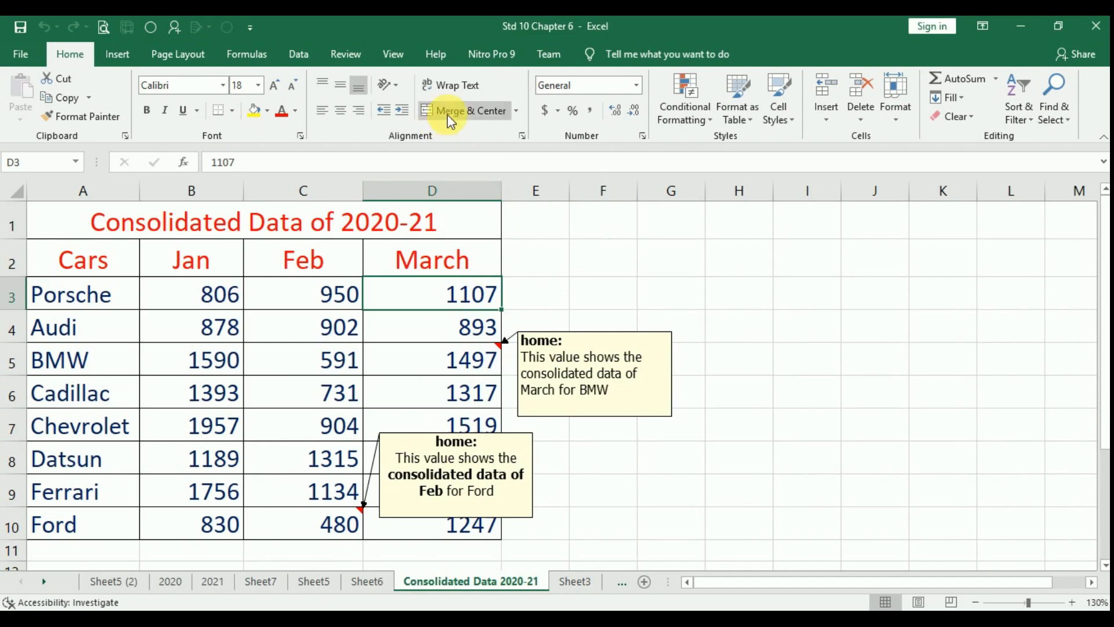
pyautogui.click(344, 58)
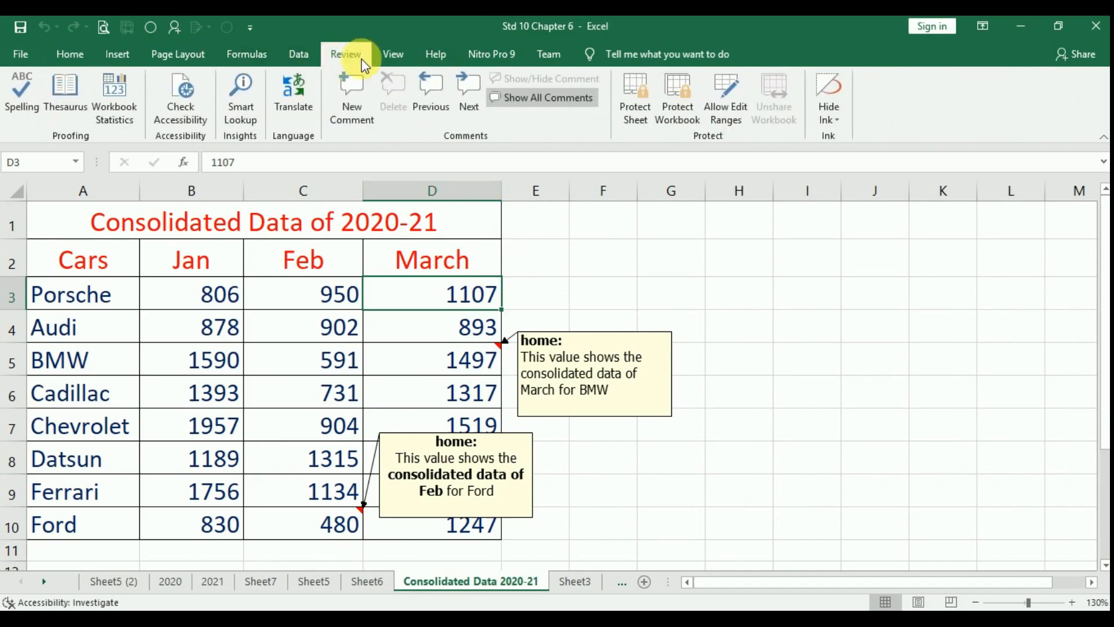
pyautogui.click(358, 100)
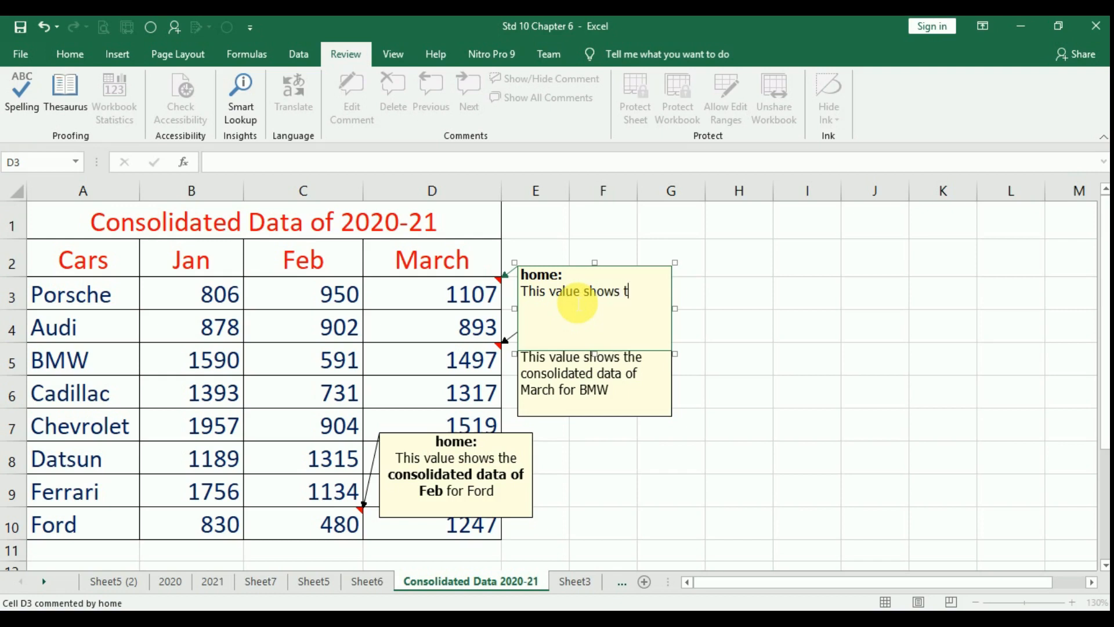
pyautogui.write('s')
pyautogui.press('BackSpace')
pyautogui.write('solidated data of Mar')
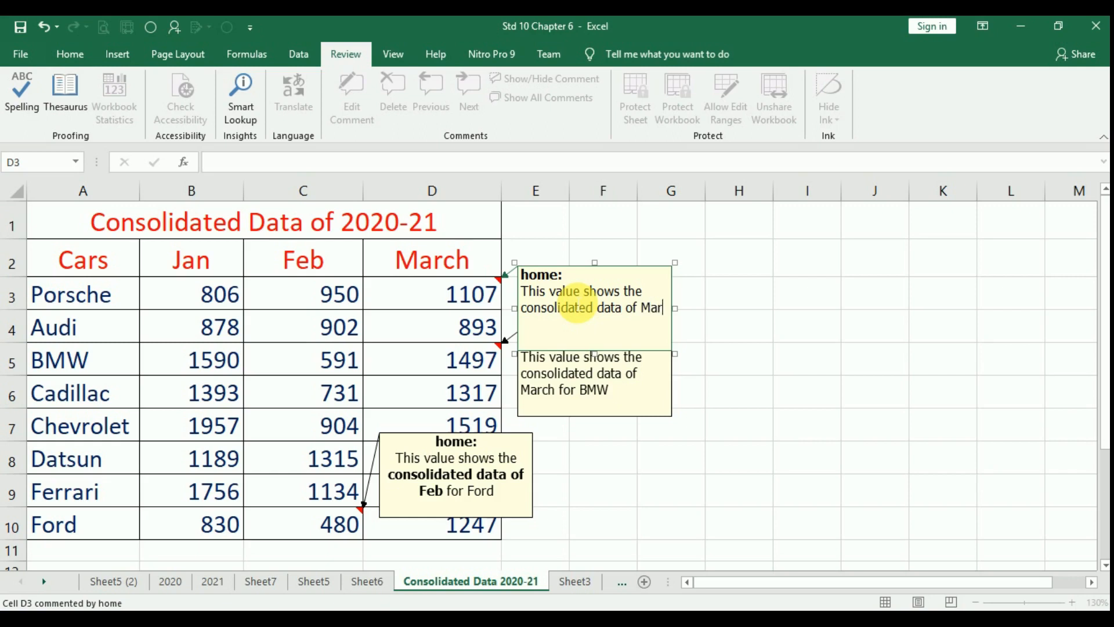
pyautogui.write('h for Porsche')
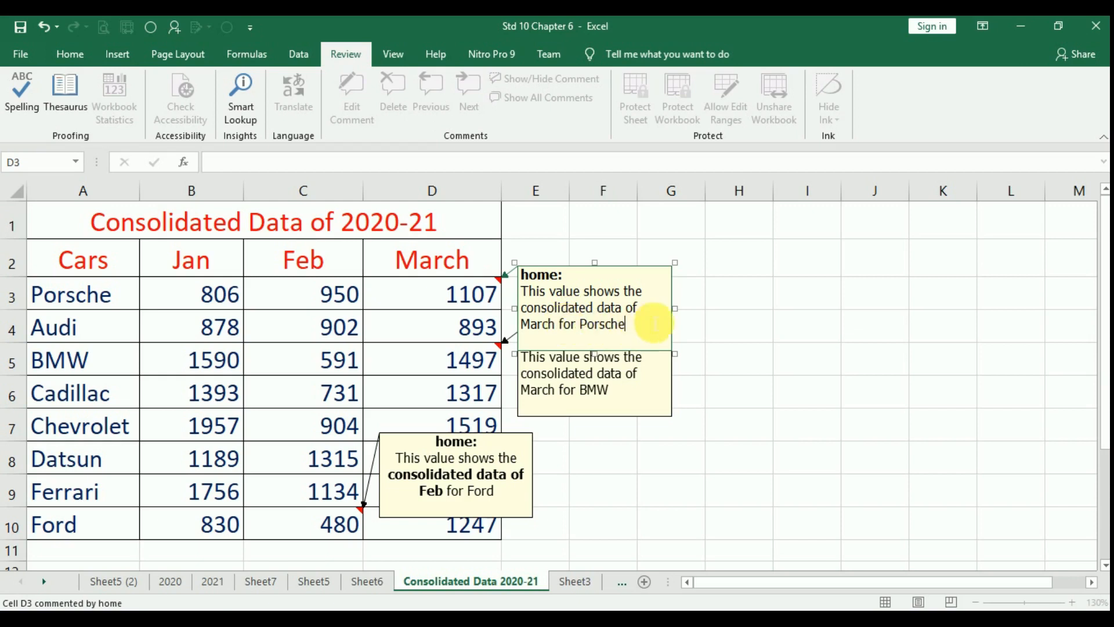
pyautogui.click(781, 355)
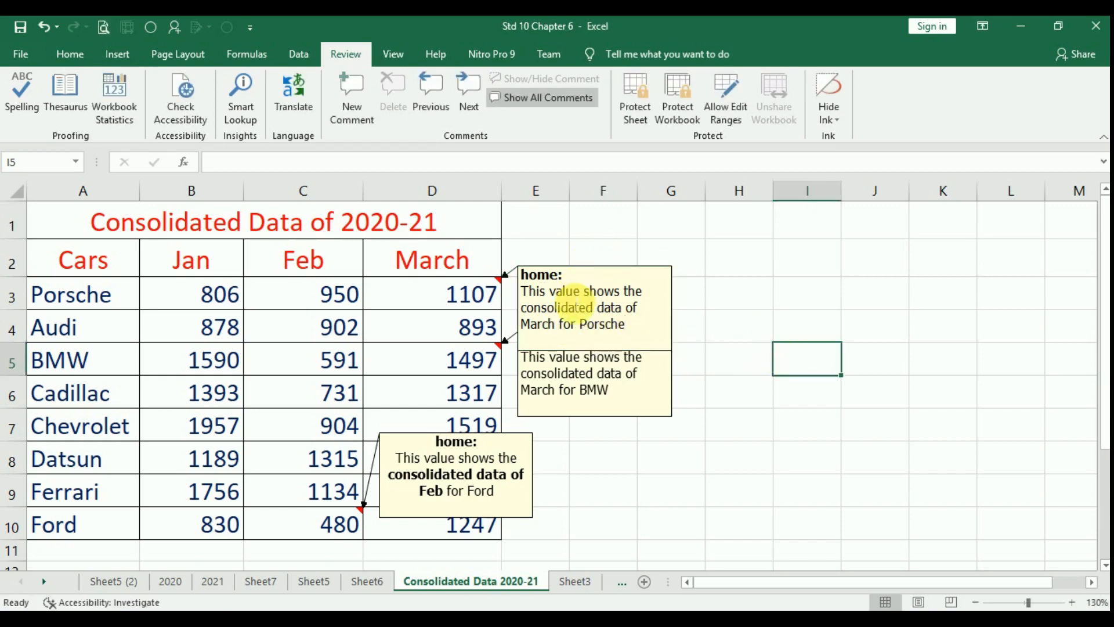
pyautogui.click(577, 295)
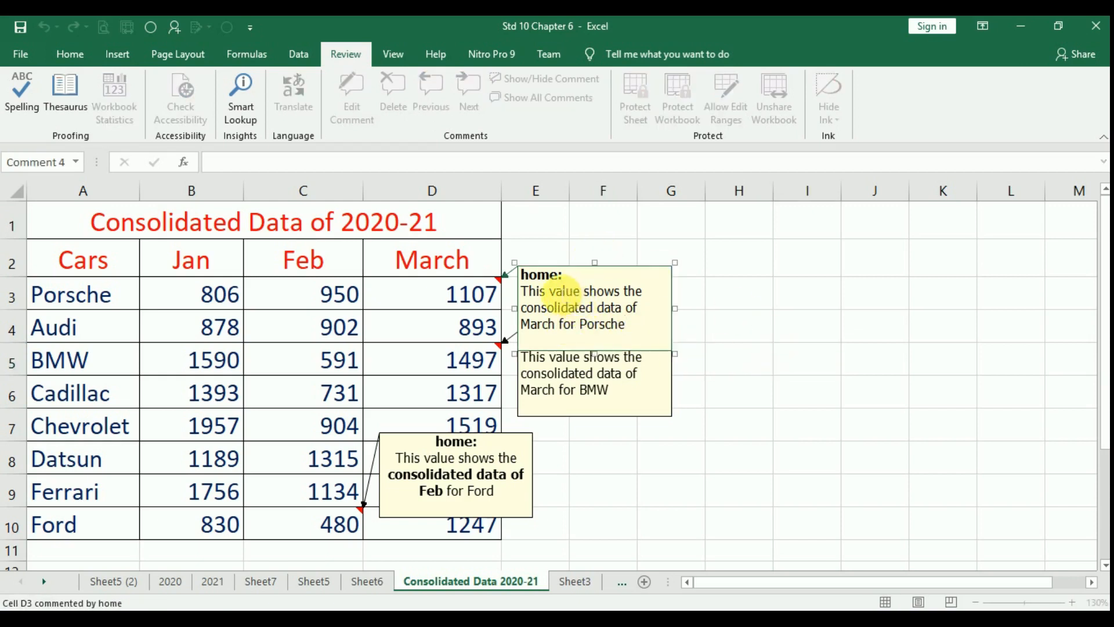
# Step: Open the comment on cell D3 for editing and make the text "consolidated data of March for Porsche" bold
pyautogui.click(542, 265)
pyautogui.click(567, 297)
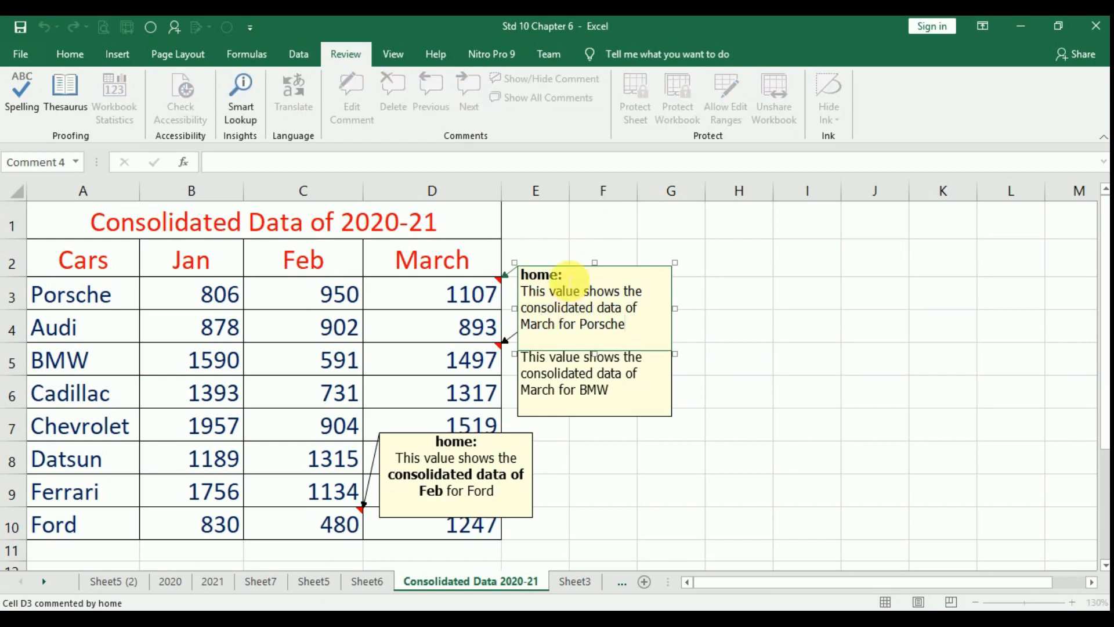
pyautogui.click(570, 271)
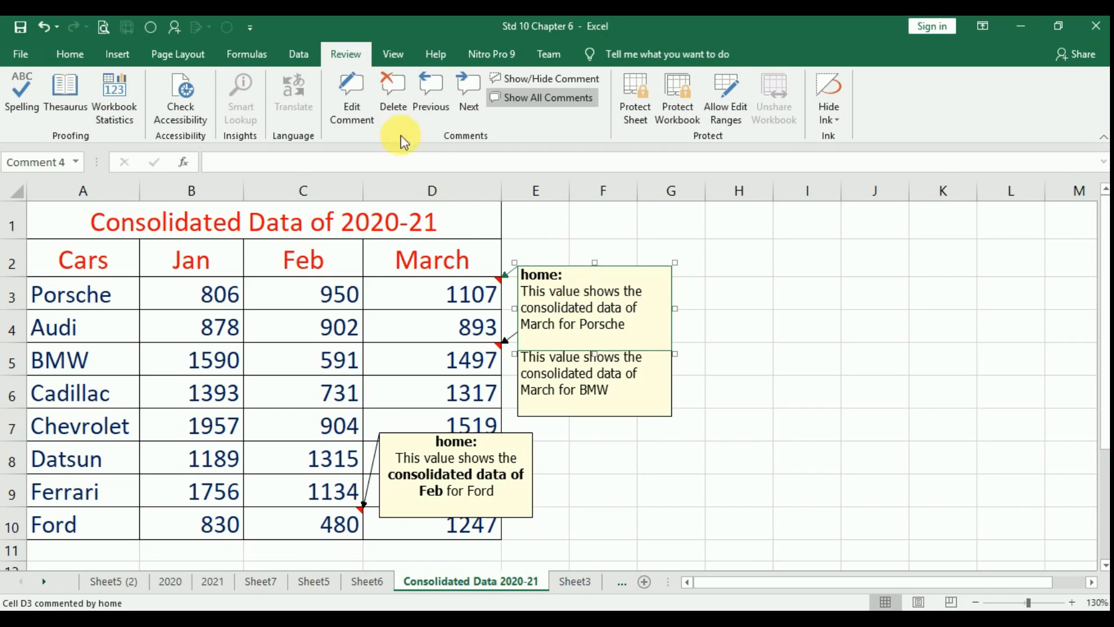
pyautogui.click(362, 105)
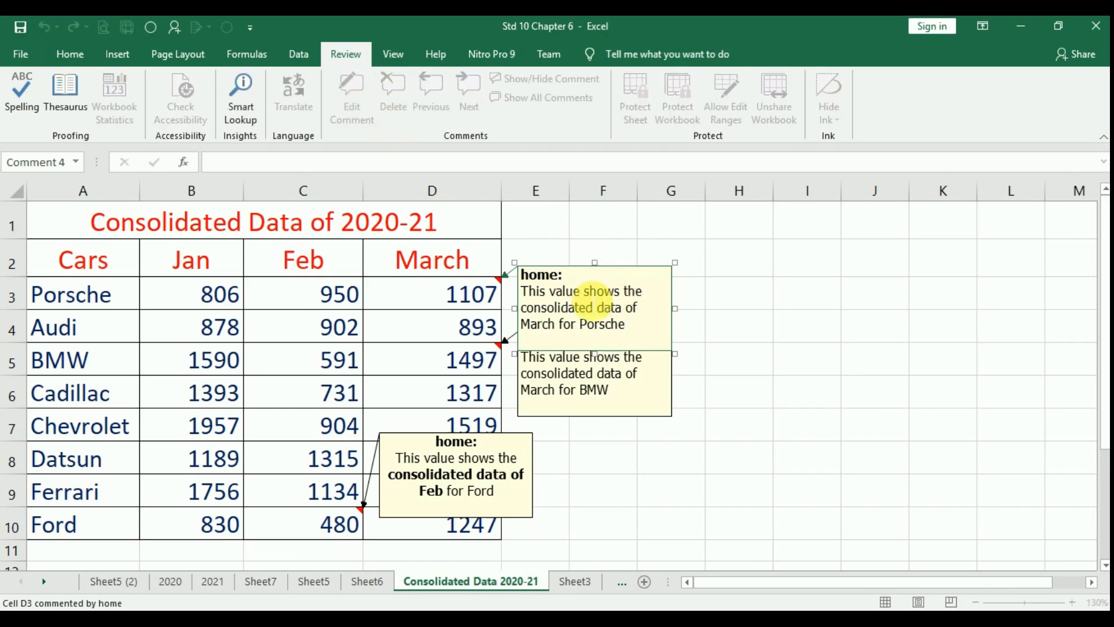
pyautogui.moveTo(517, 313); pyautogui.dragTo(657, 328)
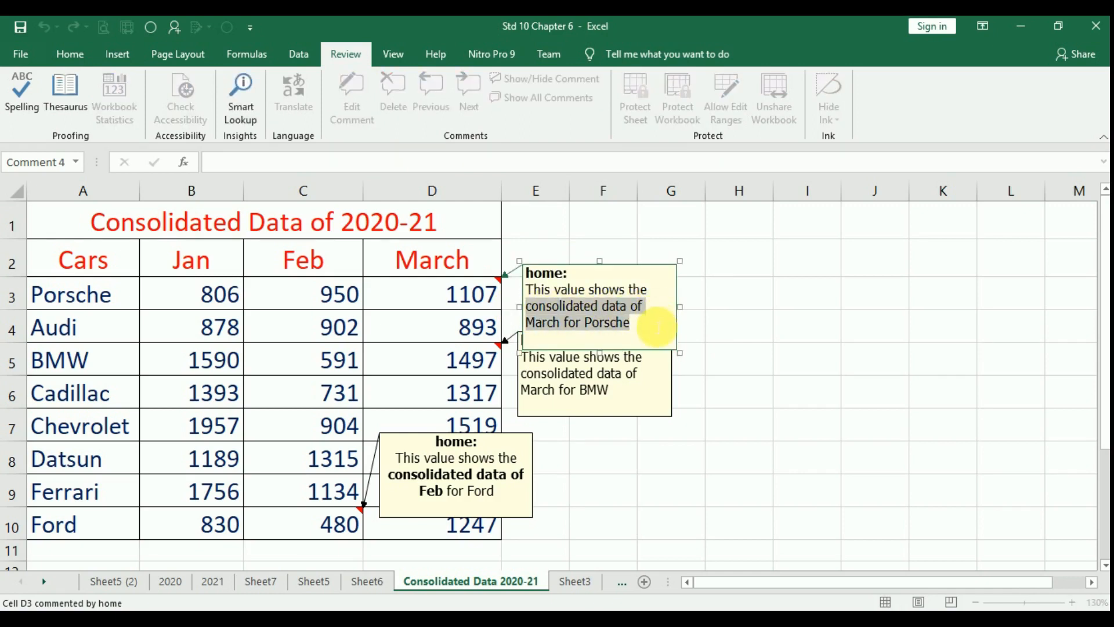
pyautogui.click(73, 54)
pyautogui.click(148, 112)
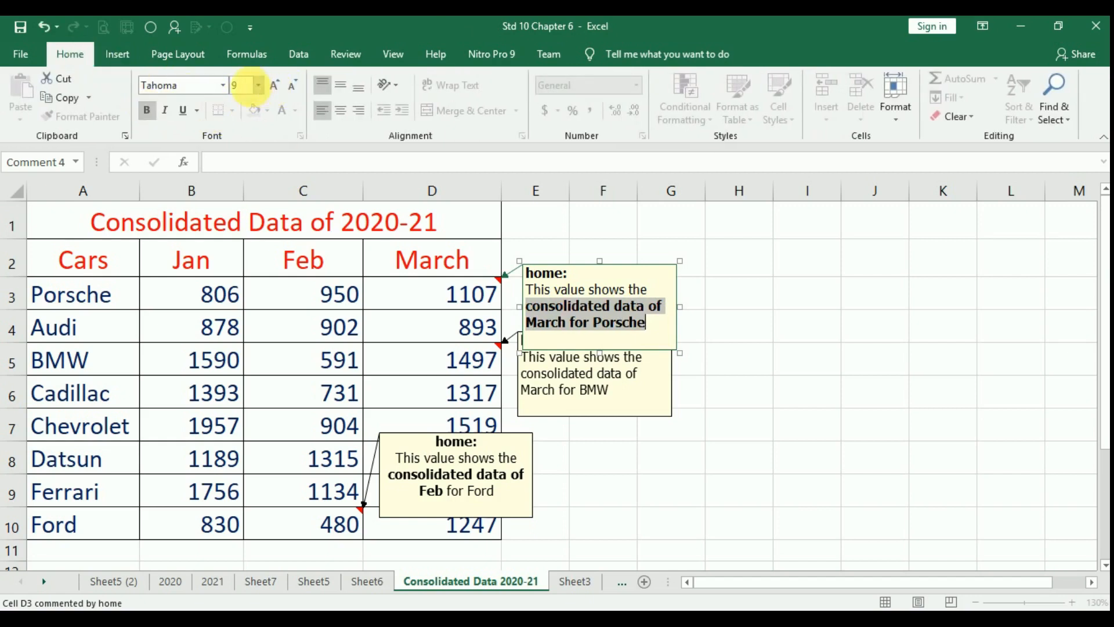
# Step: Set the bold text in the D3 comment to font size 10, centre the comment text, and finish editing
pyautogui.click(279, 85)
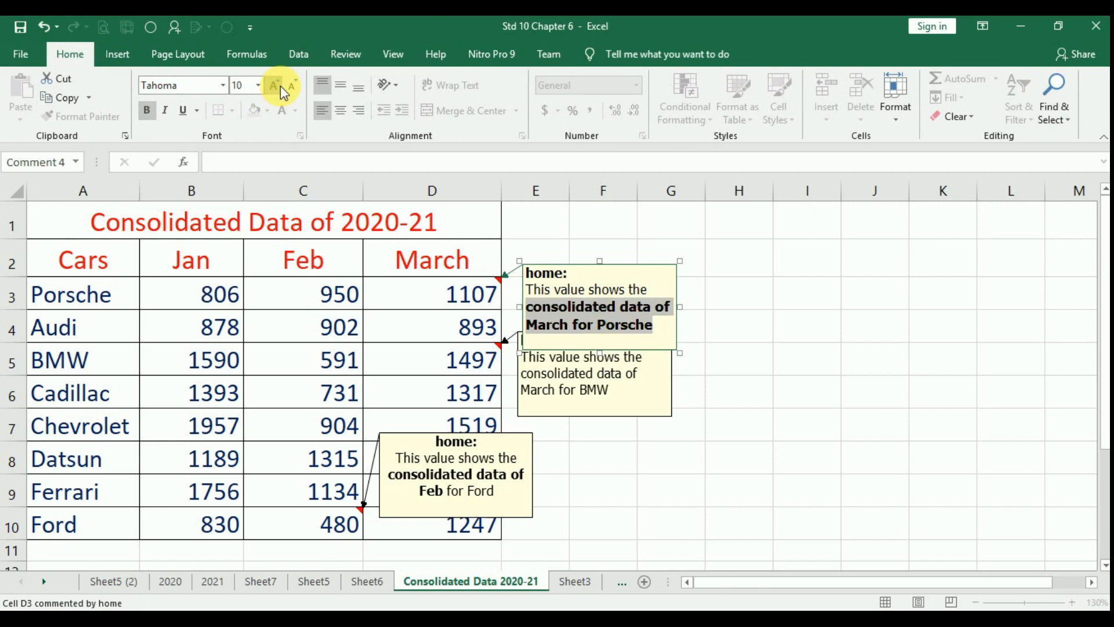
pyautogui.click(346, 112)
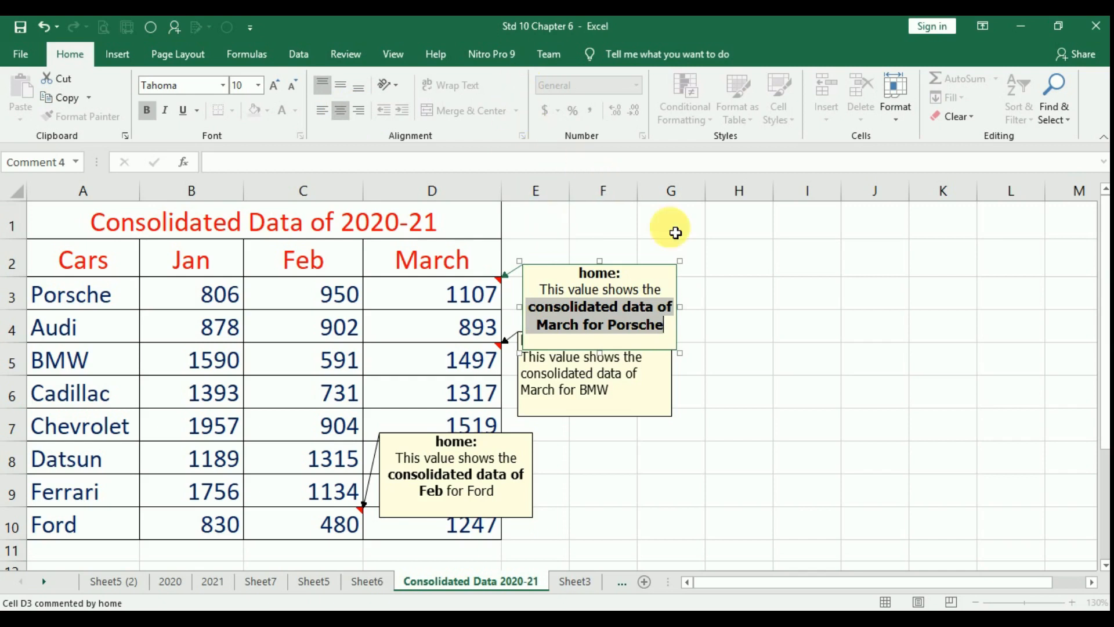
pyautogui.click(629, 383)
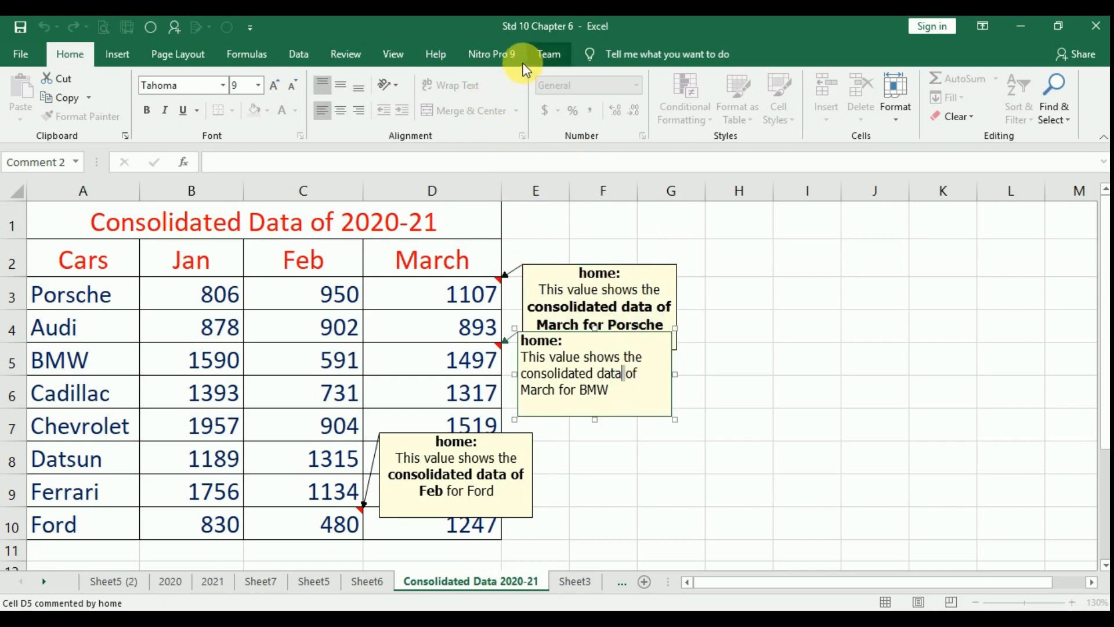
pyautogui.click(592, 289)
pyautogui.click(346, 53)
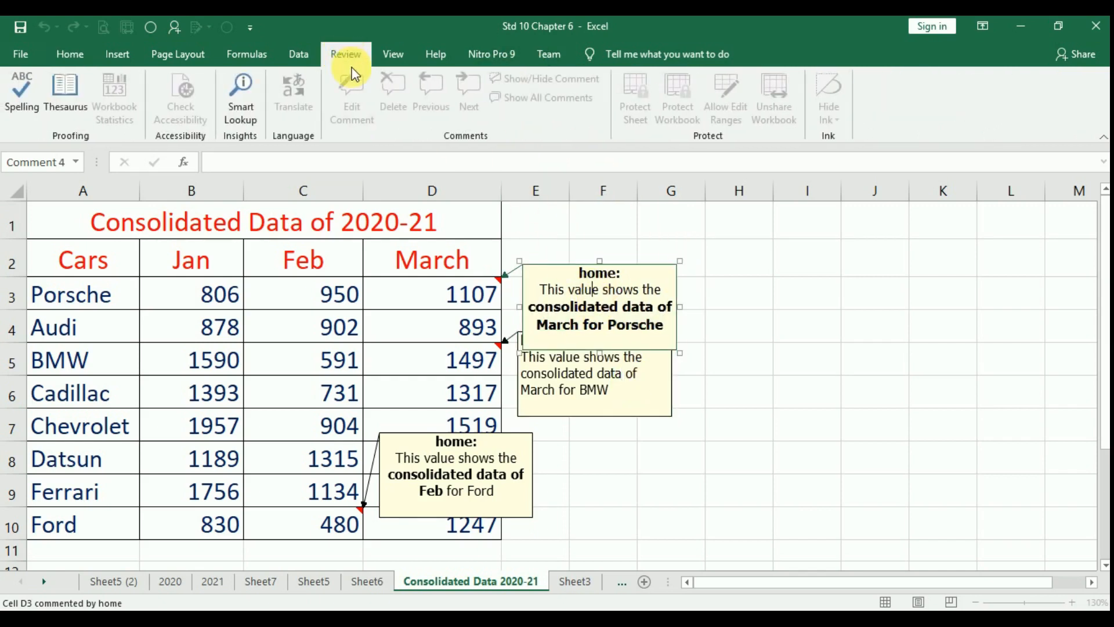
pyautogui.click(790, 292)
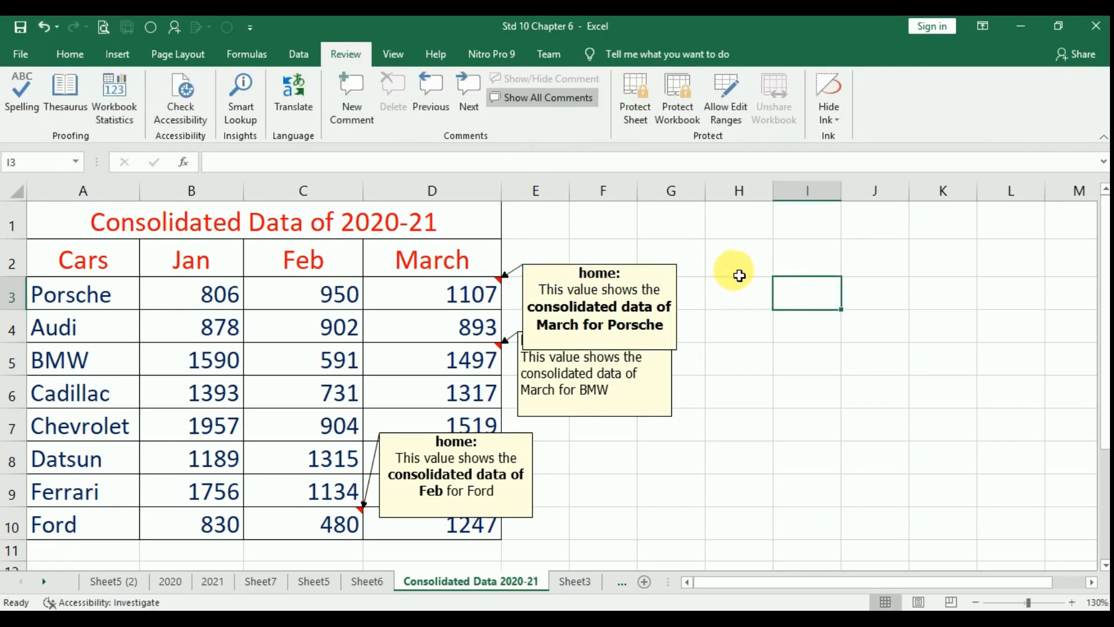
# Step: Review the sheet's comments in forward order, from cell D3 through D5 to C10
pyautogui.click(438, 91)
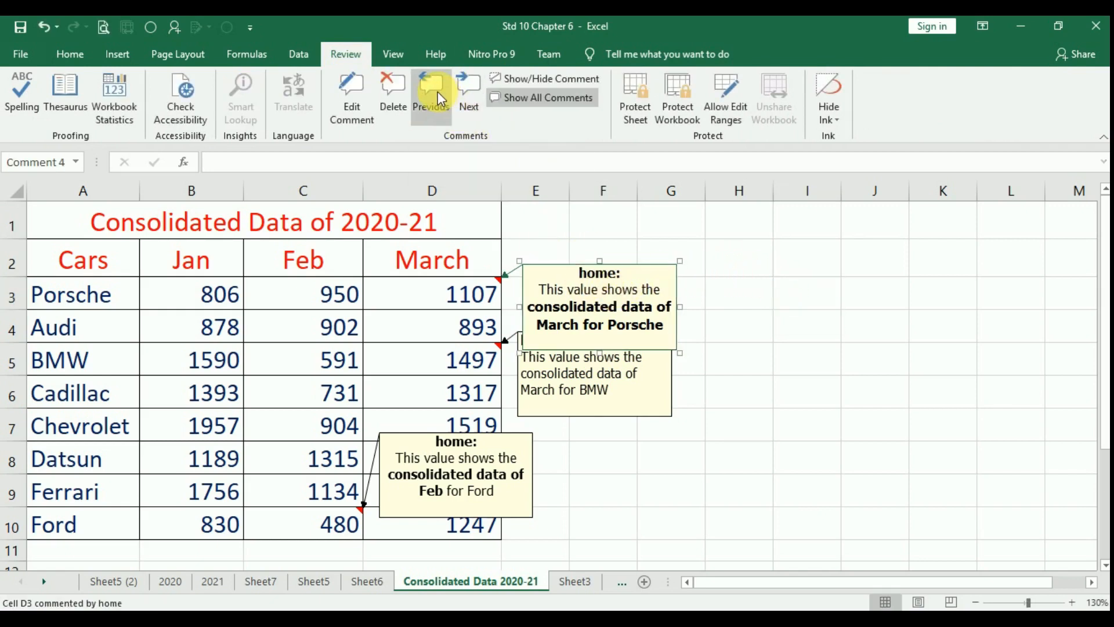
pyautogui.click(475, 97)
pyautogui.click(474, 97)
pyautogui.click(474, 97)
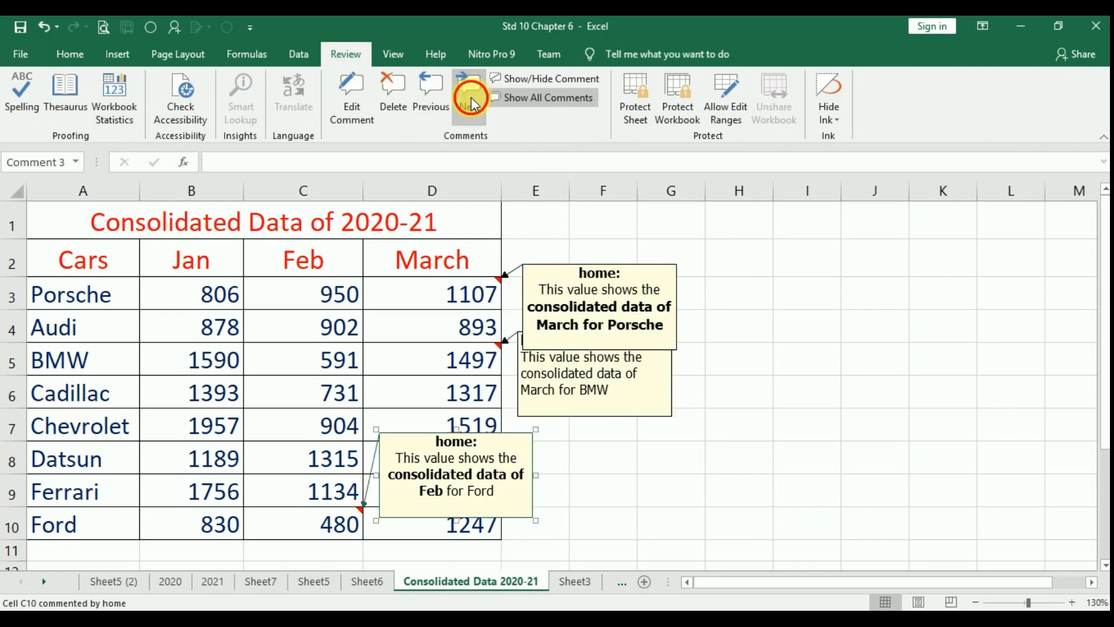
pyautogui.click(528, 366)
# Step: Review the comments in backward order through D5 and D3, continuing around the workbook to C10
pyautogui.click(432, 90)
pyautogui.click(529, 365)
pyautogui.click(428, 96)
pyautogui.click(429, 99)
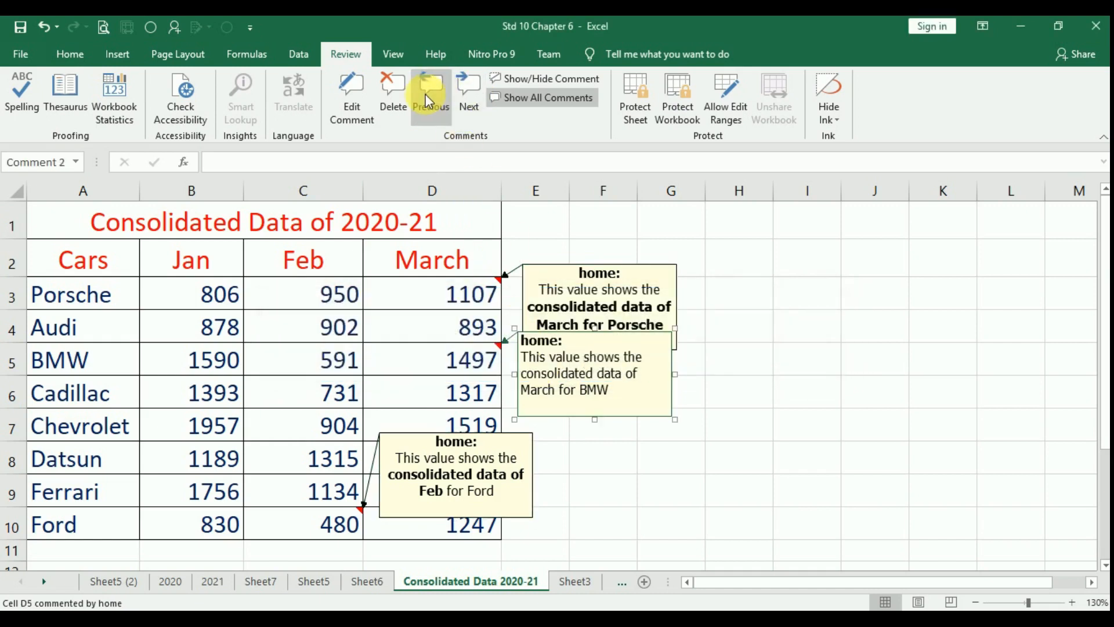
pyautogui.click(428, 98)
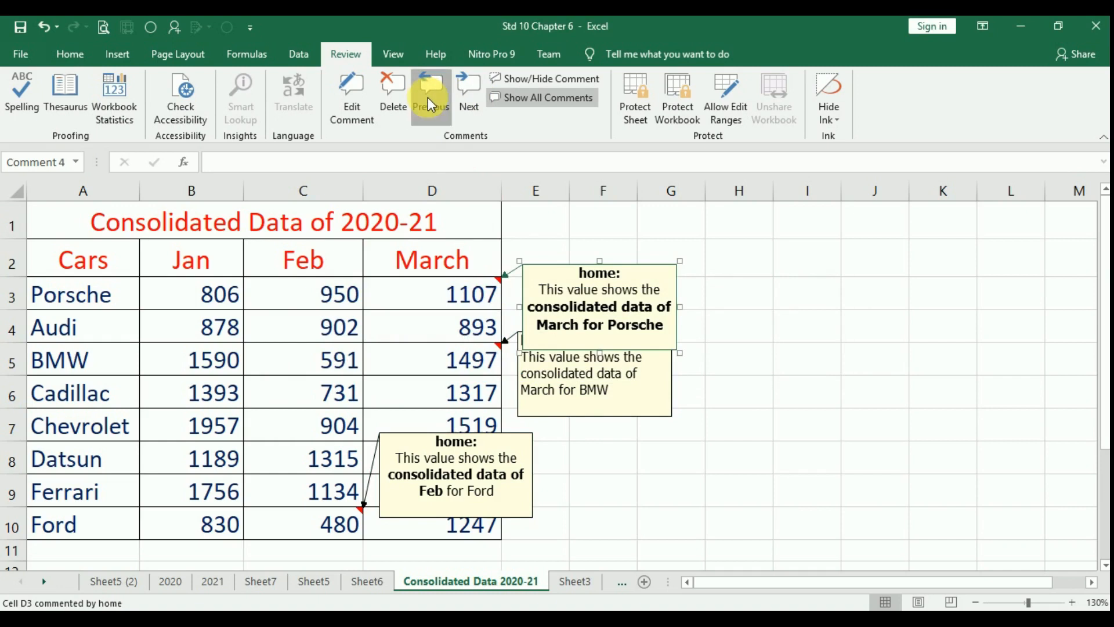
pyautogui.click(429, 97)
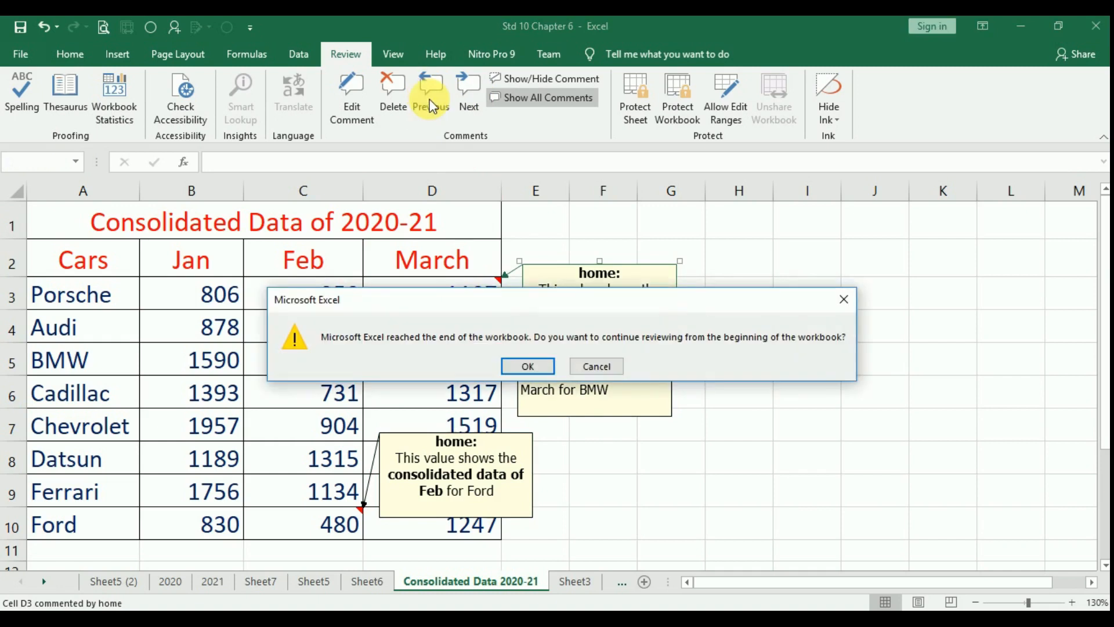
pyautogui.click(529, 367)
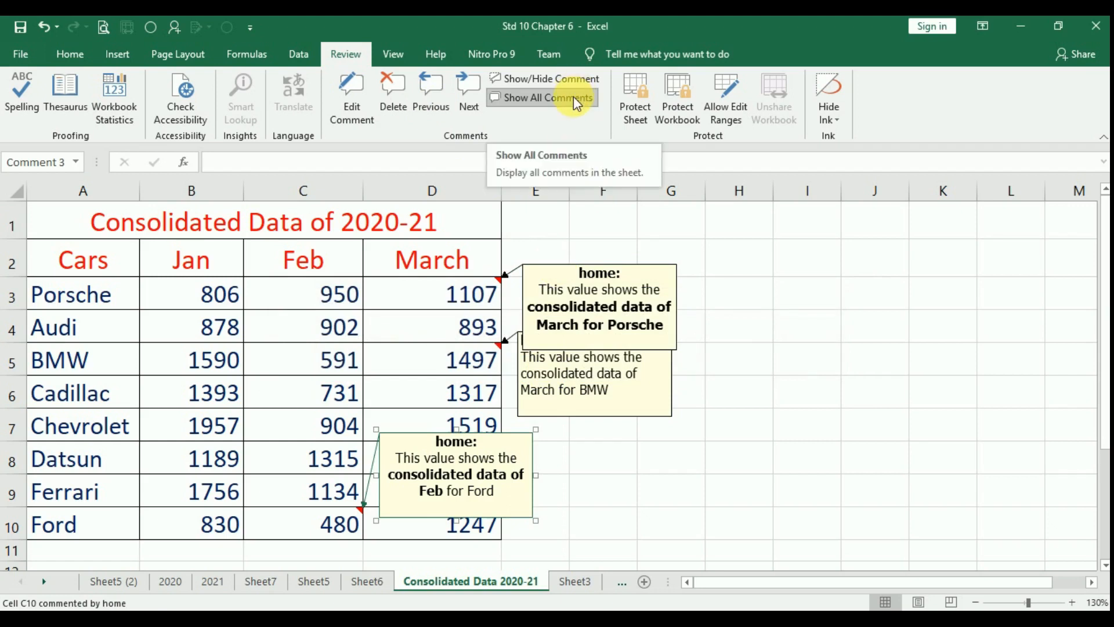
# Step: Toggle the display of all comments, leave them hidden, and preview individual comments from their marked cells
pyautogui.click(574, 96)
pyautogui.click(573, 96)
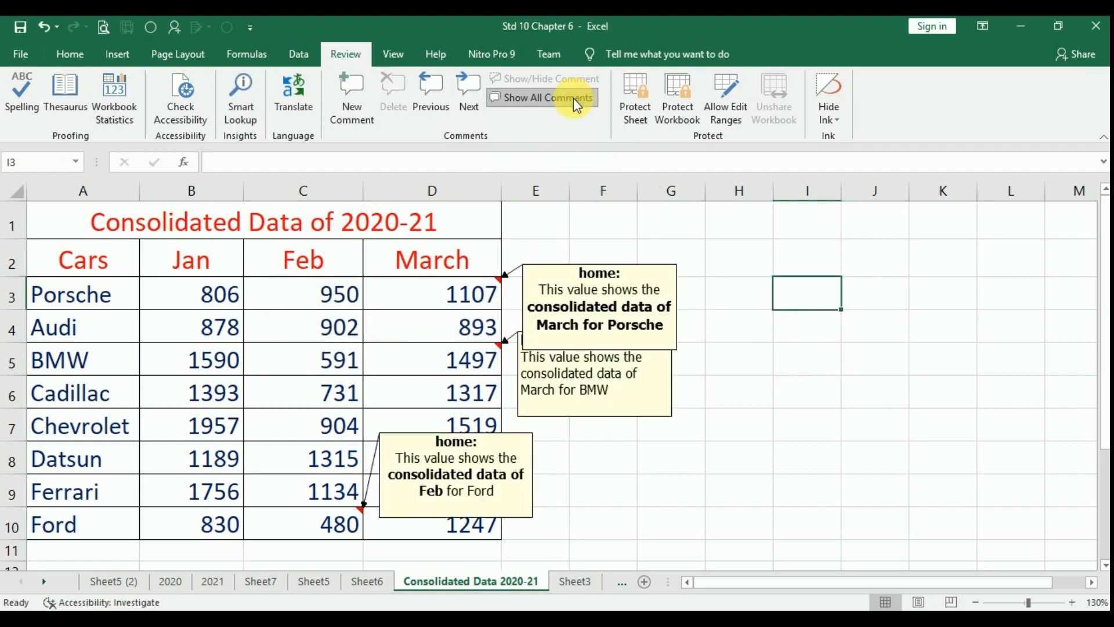
pyautogui.click(573, 97)
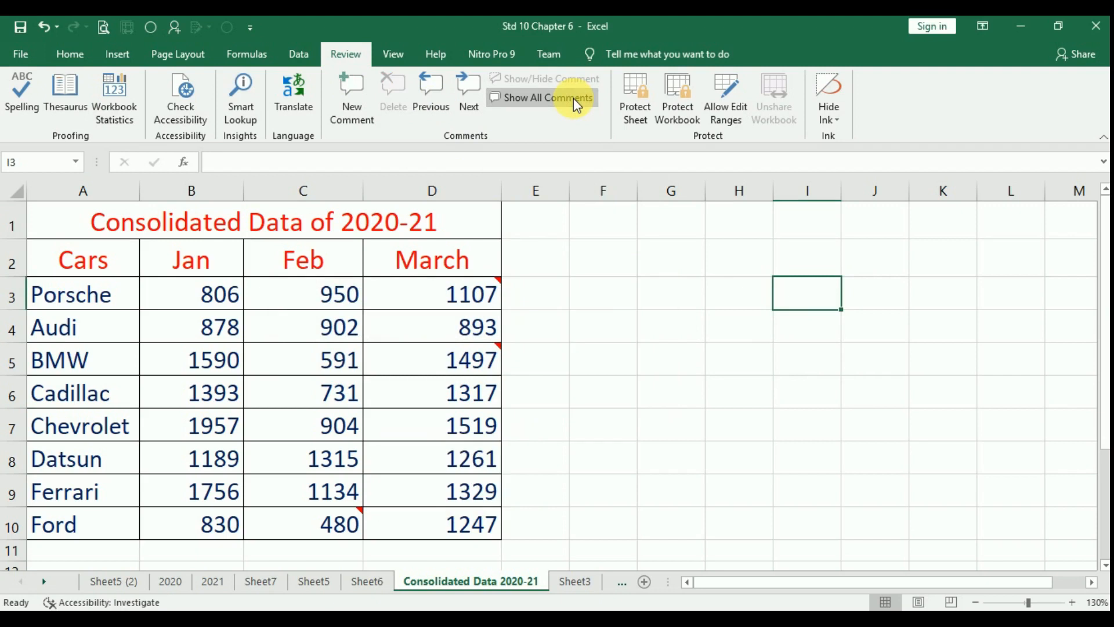
pyautogui.click(573, 97)
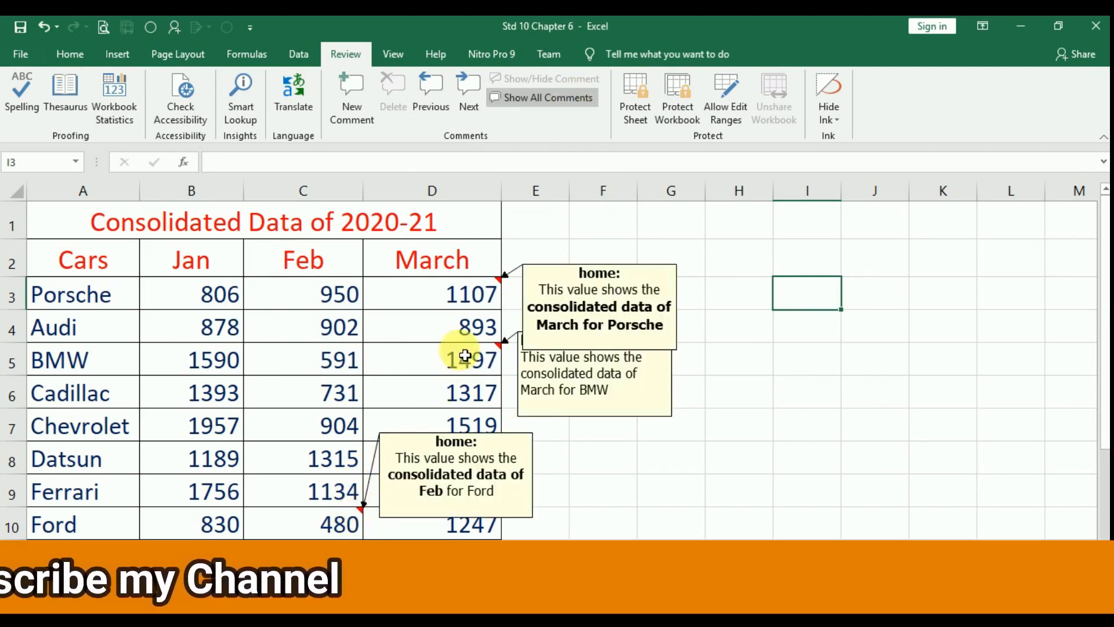
pyautogui.click(541, 100)
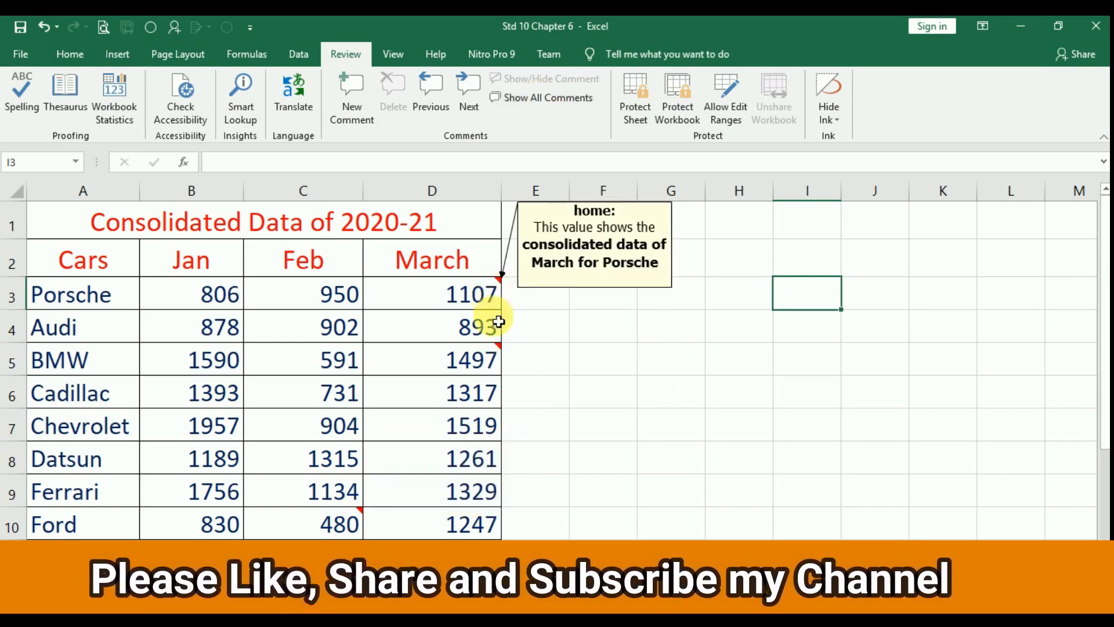
pyautogui.moveTo(499, 366)
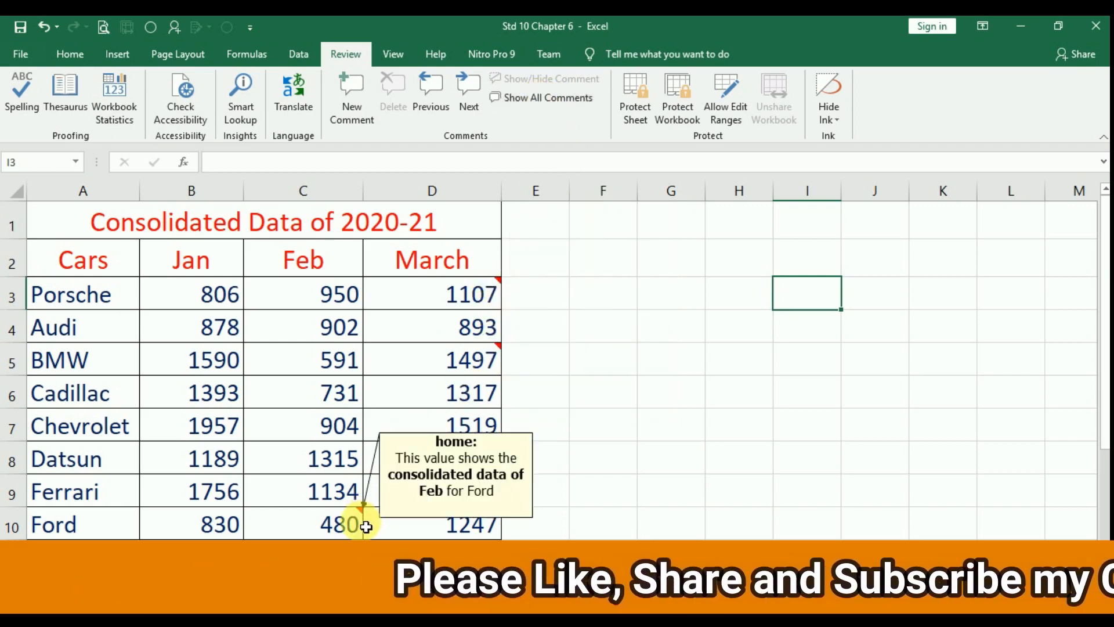